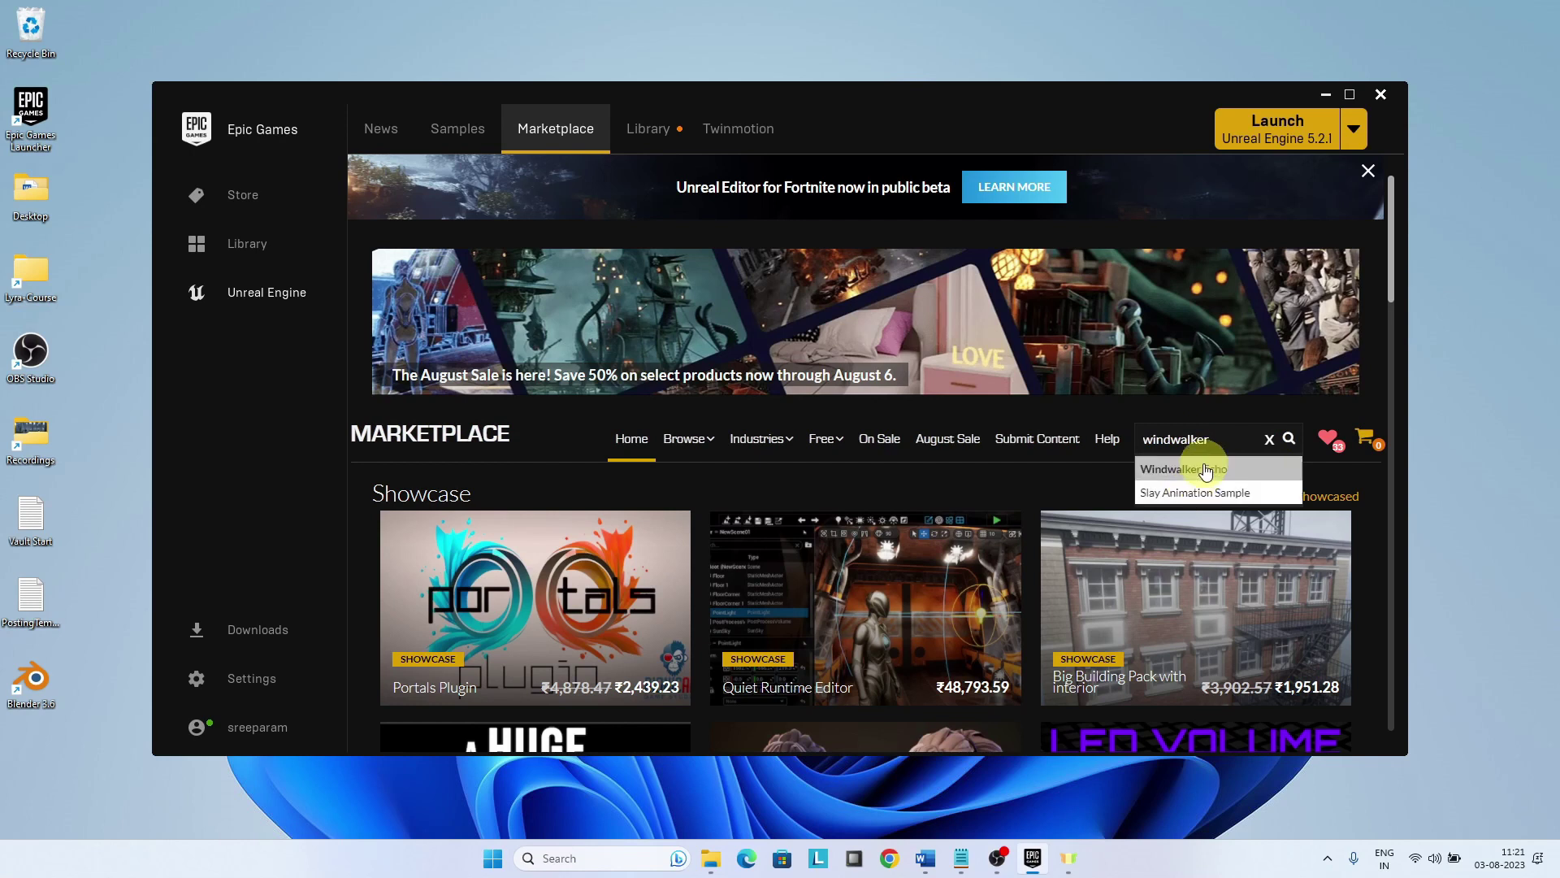
Open the Windwalker Echo product page in the marketplace and examine its description and supported engine versions.
click(1202, 463)
click(1349, 94)
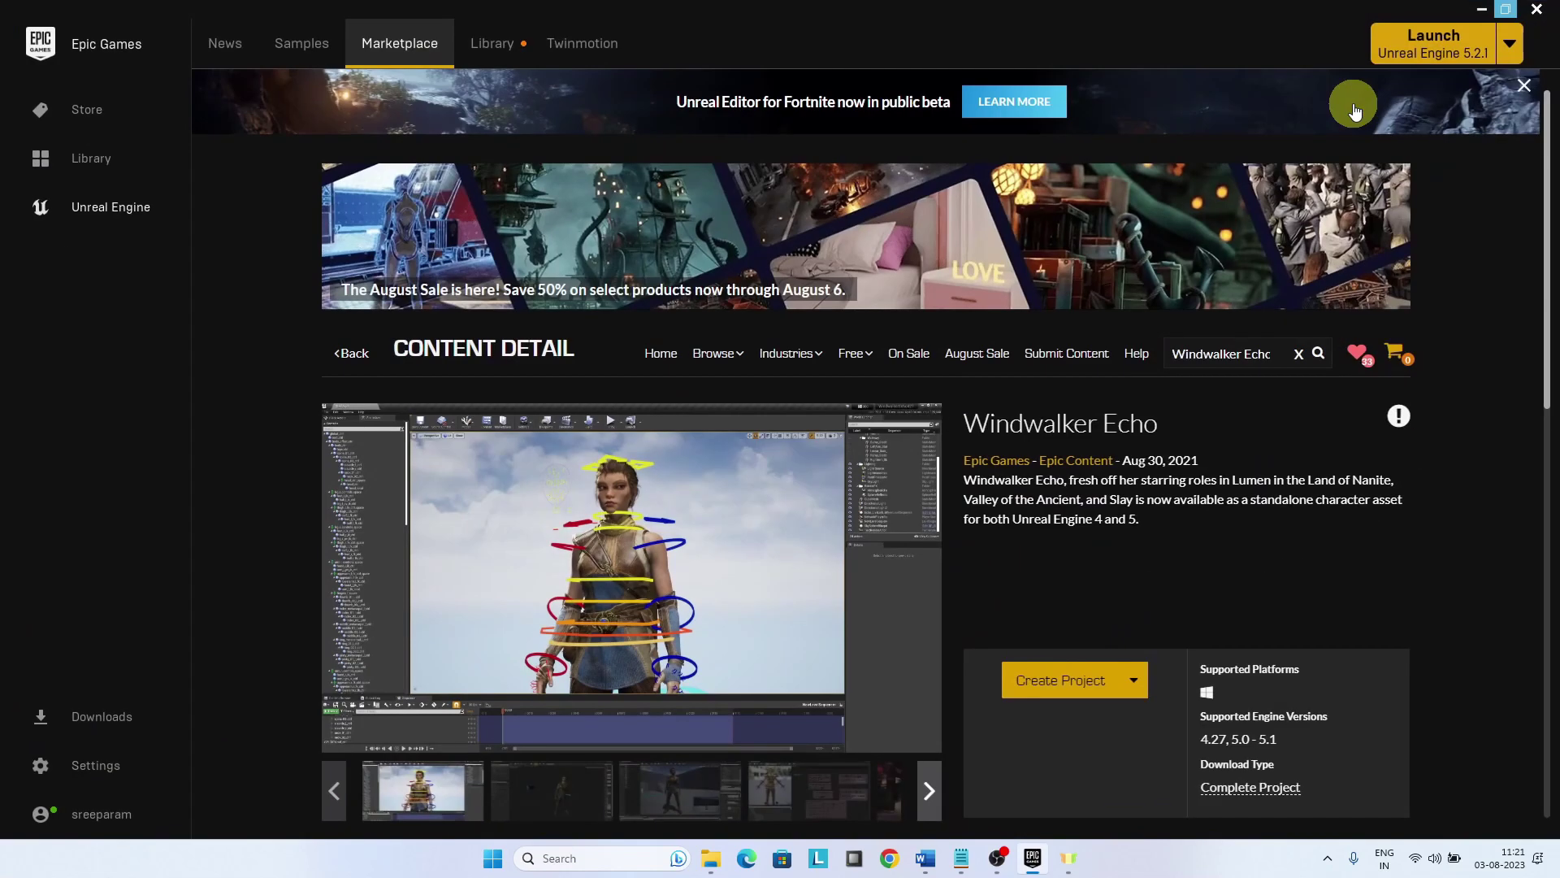
scroll(1454, 546, down, 3)
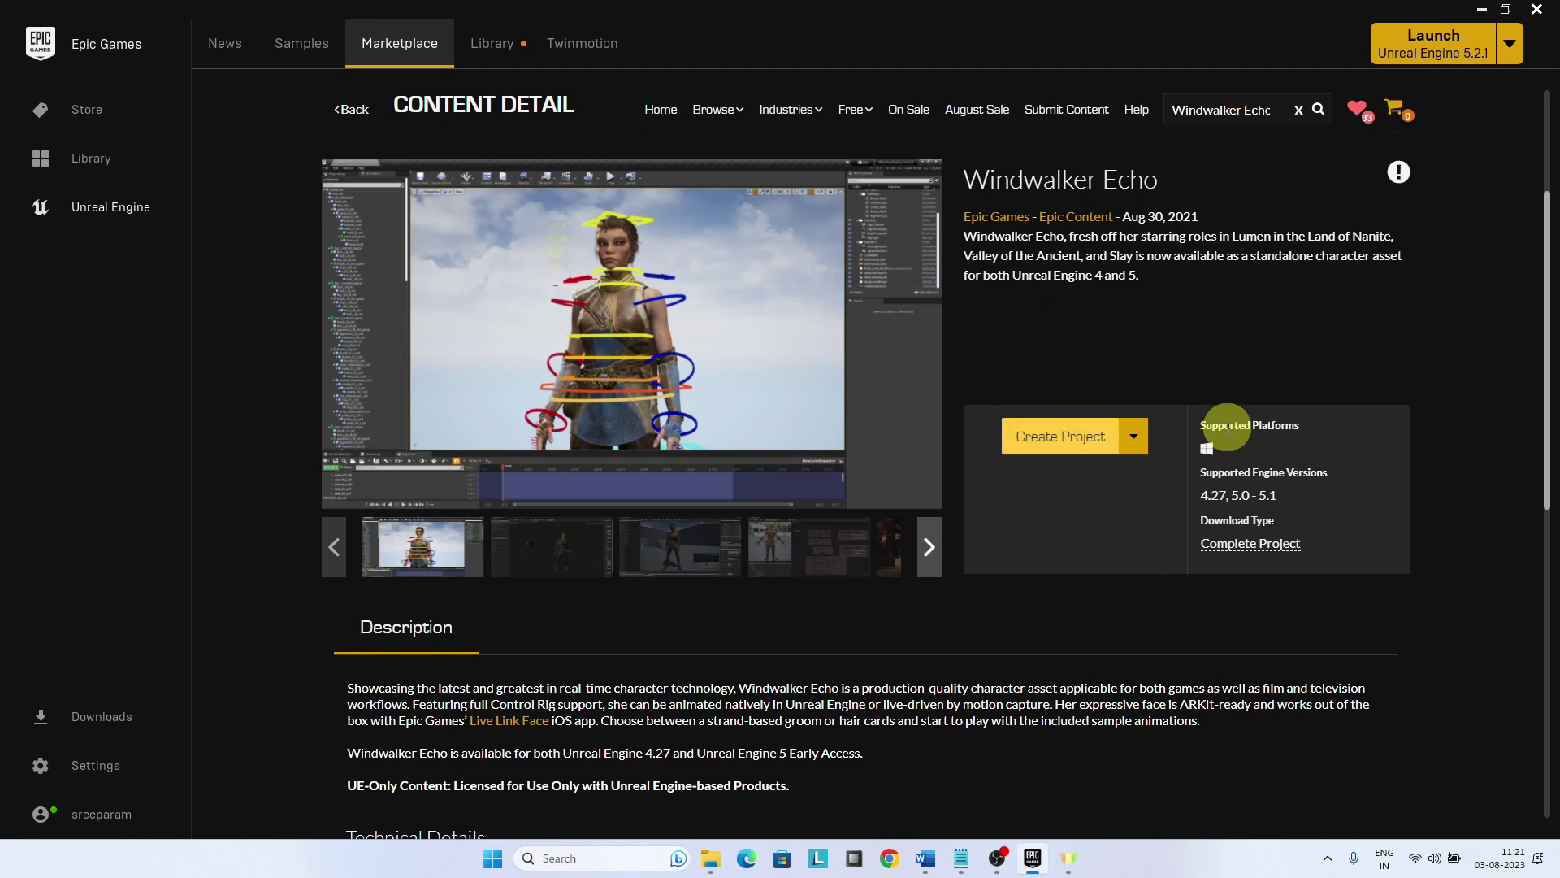
scroll(1469, 261, down, 2)
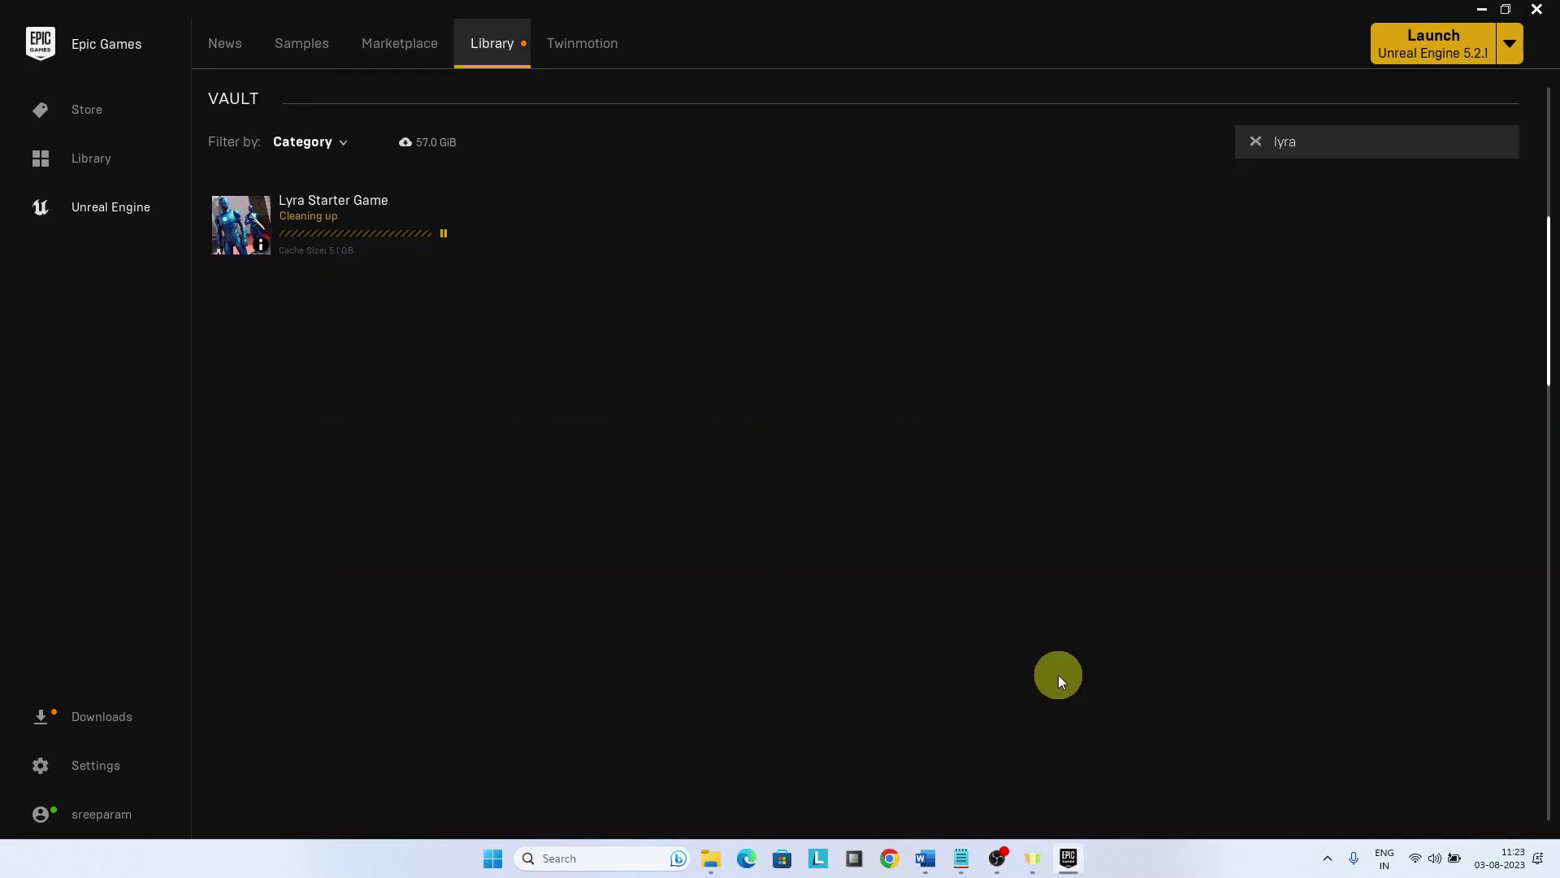
Close the Epic Games Launcher and open the WindwalkerEcho folder in Unreal Projects in File Explorer.
click(1538, 11)
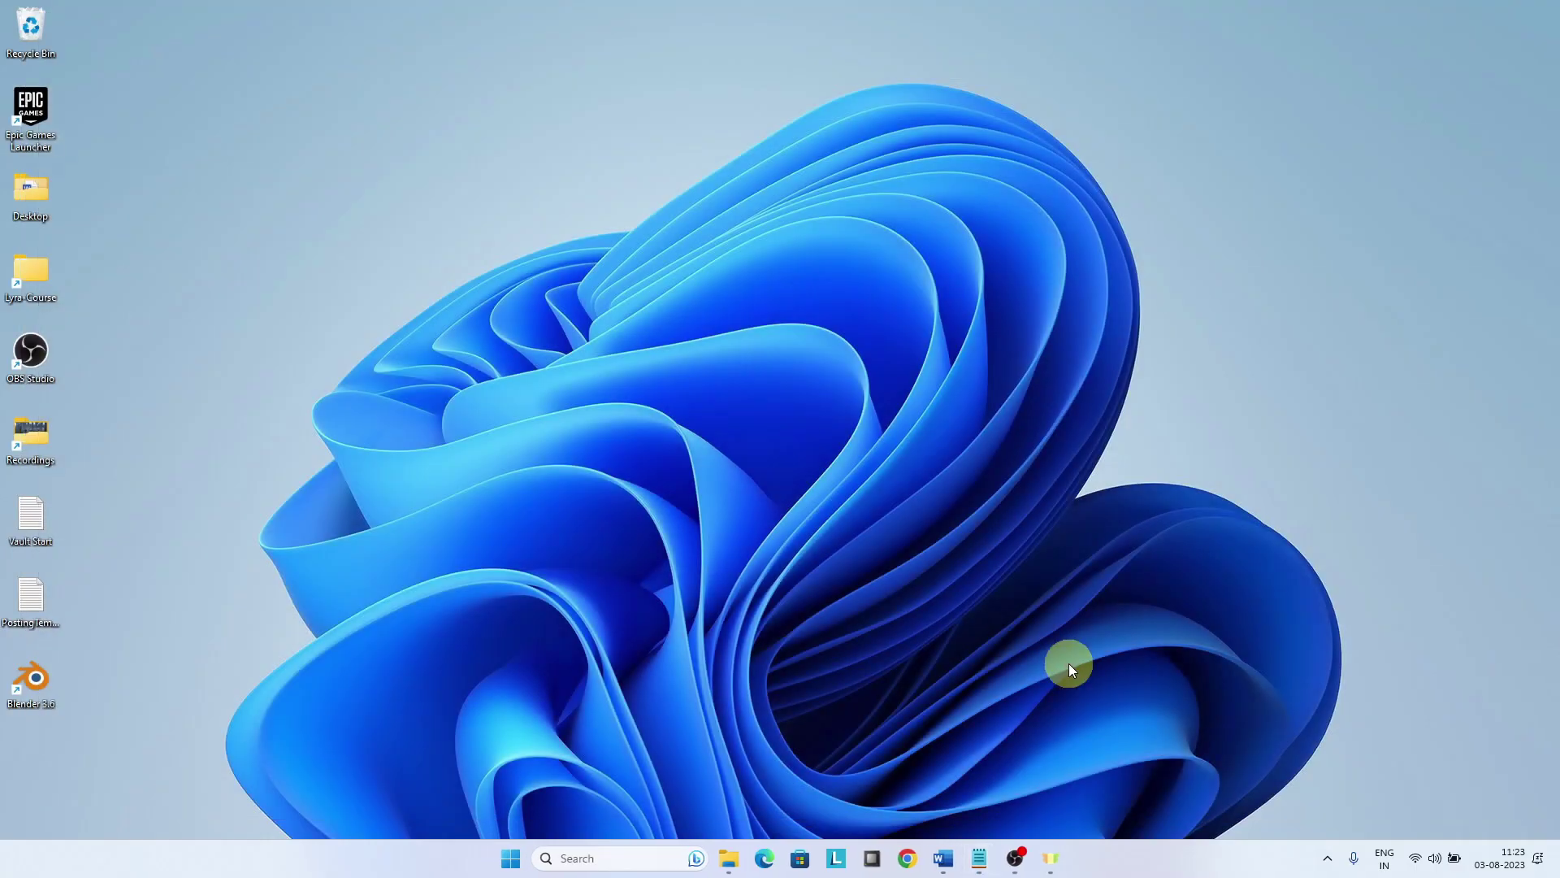
click(726, 859)
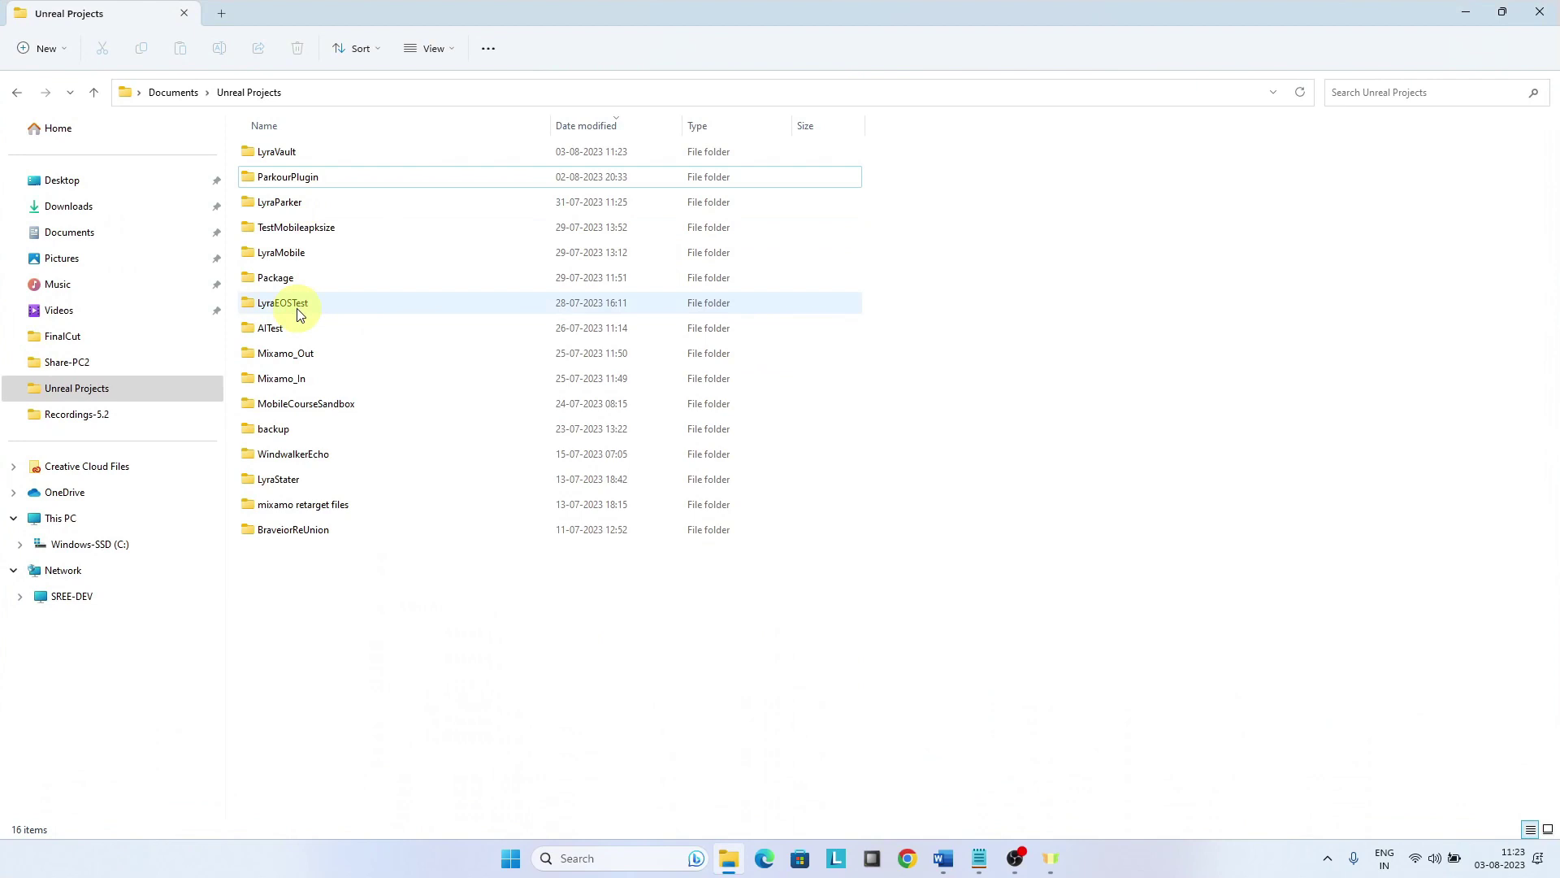
double_click(289, 453)
Check which Unreal Engine version the WindwalkerEcho project file is set to use, without changing it.
click(294, 279)
right_click(294, 279)
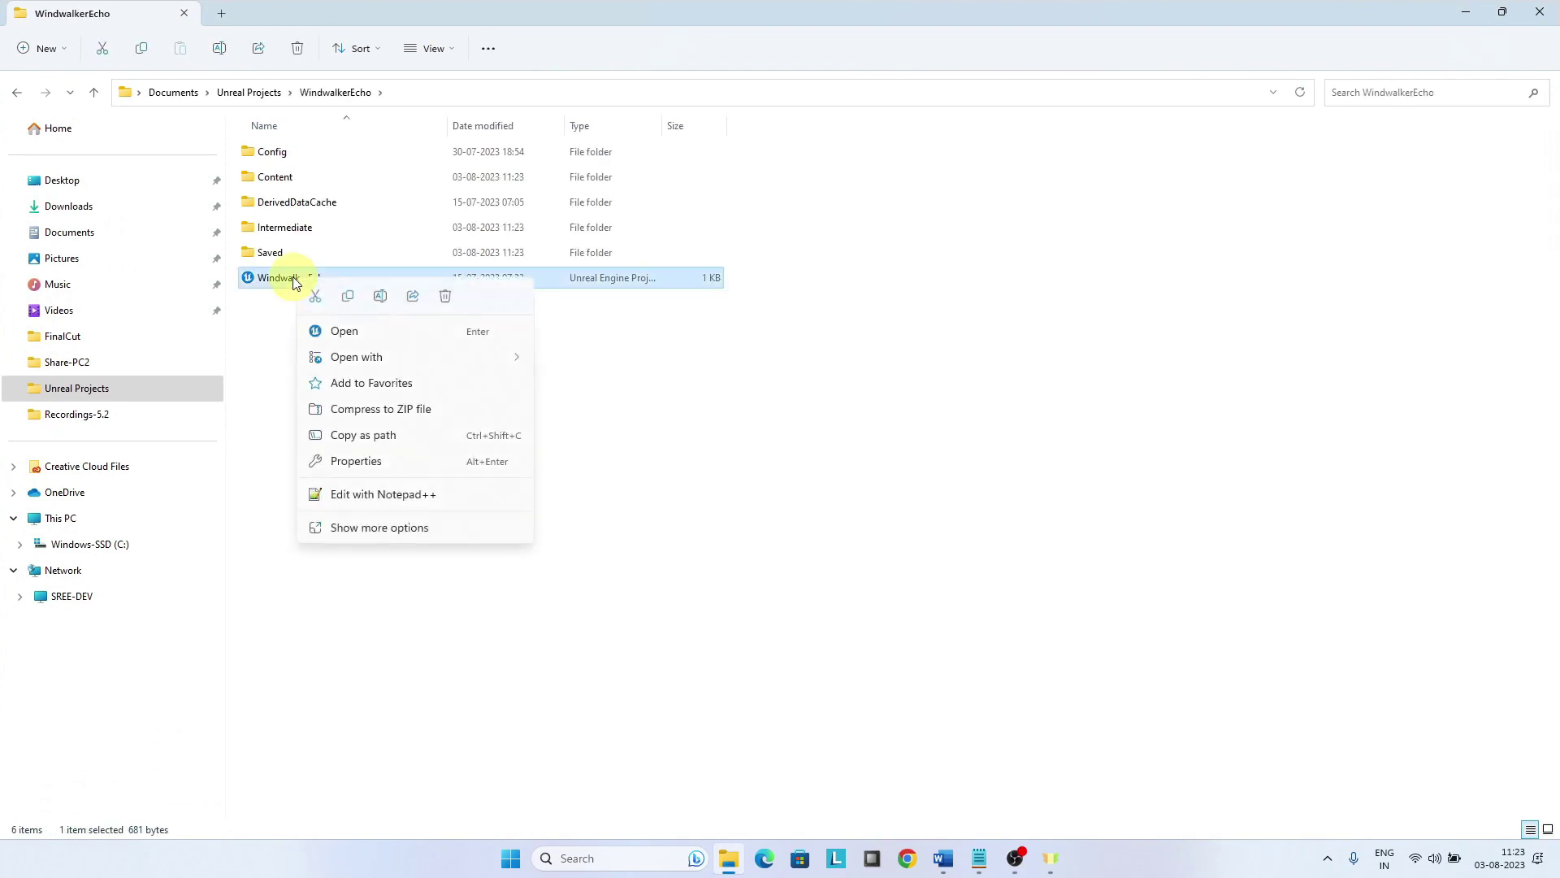
click(371, 536)
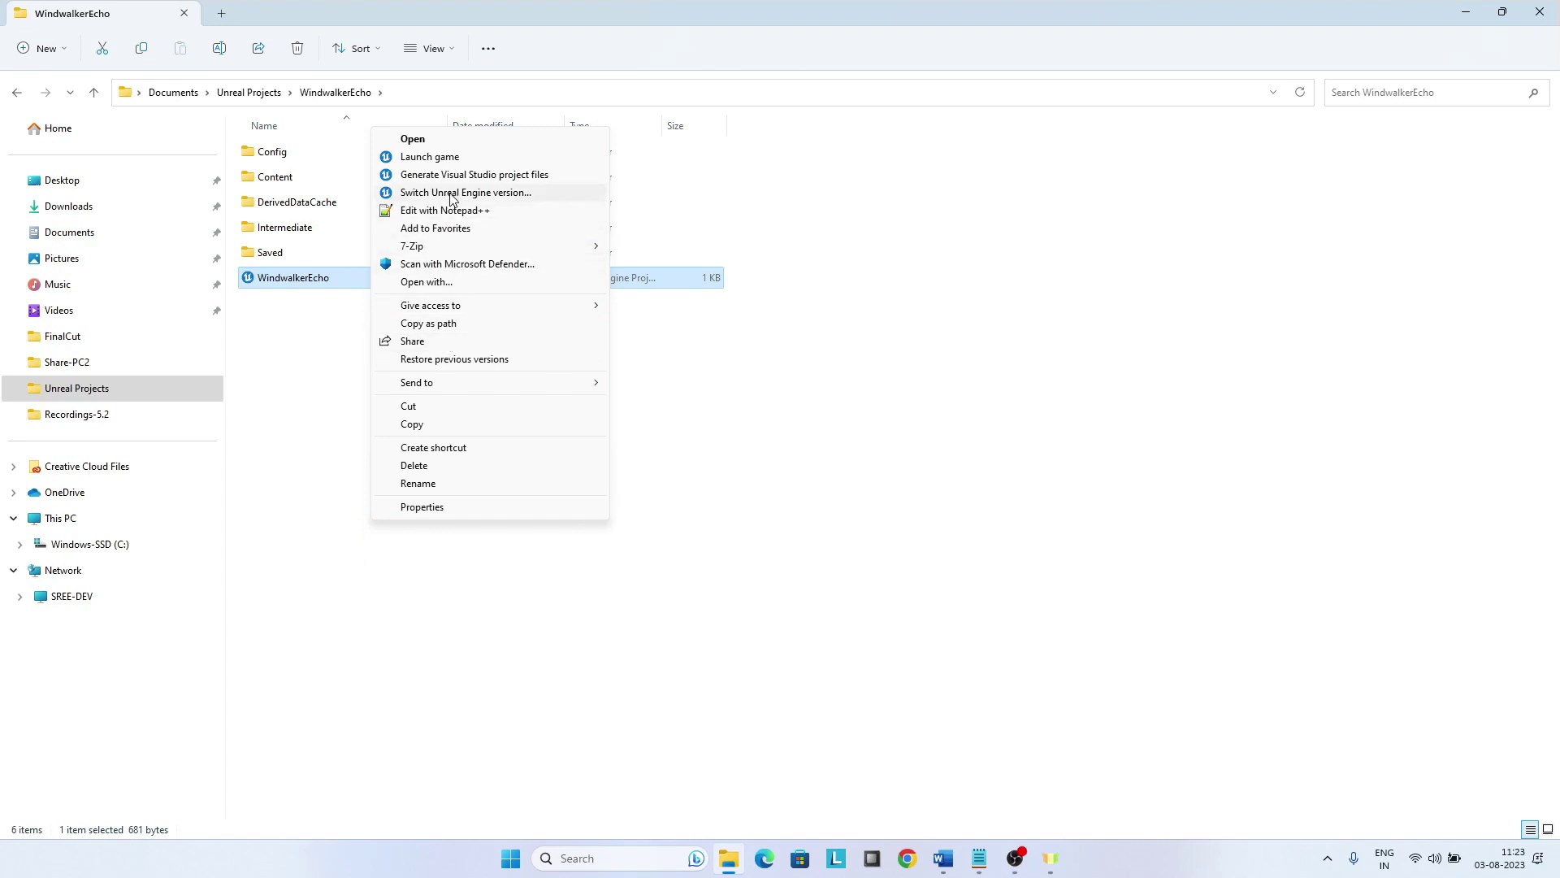
click(451, 194)
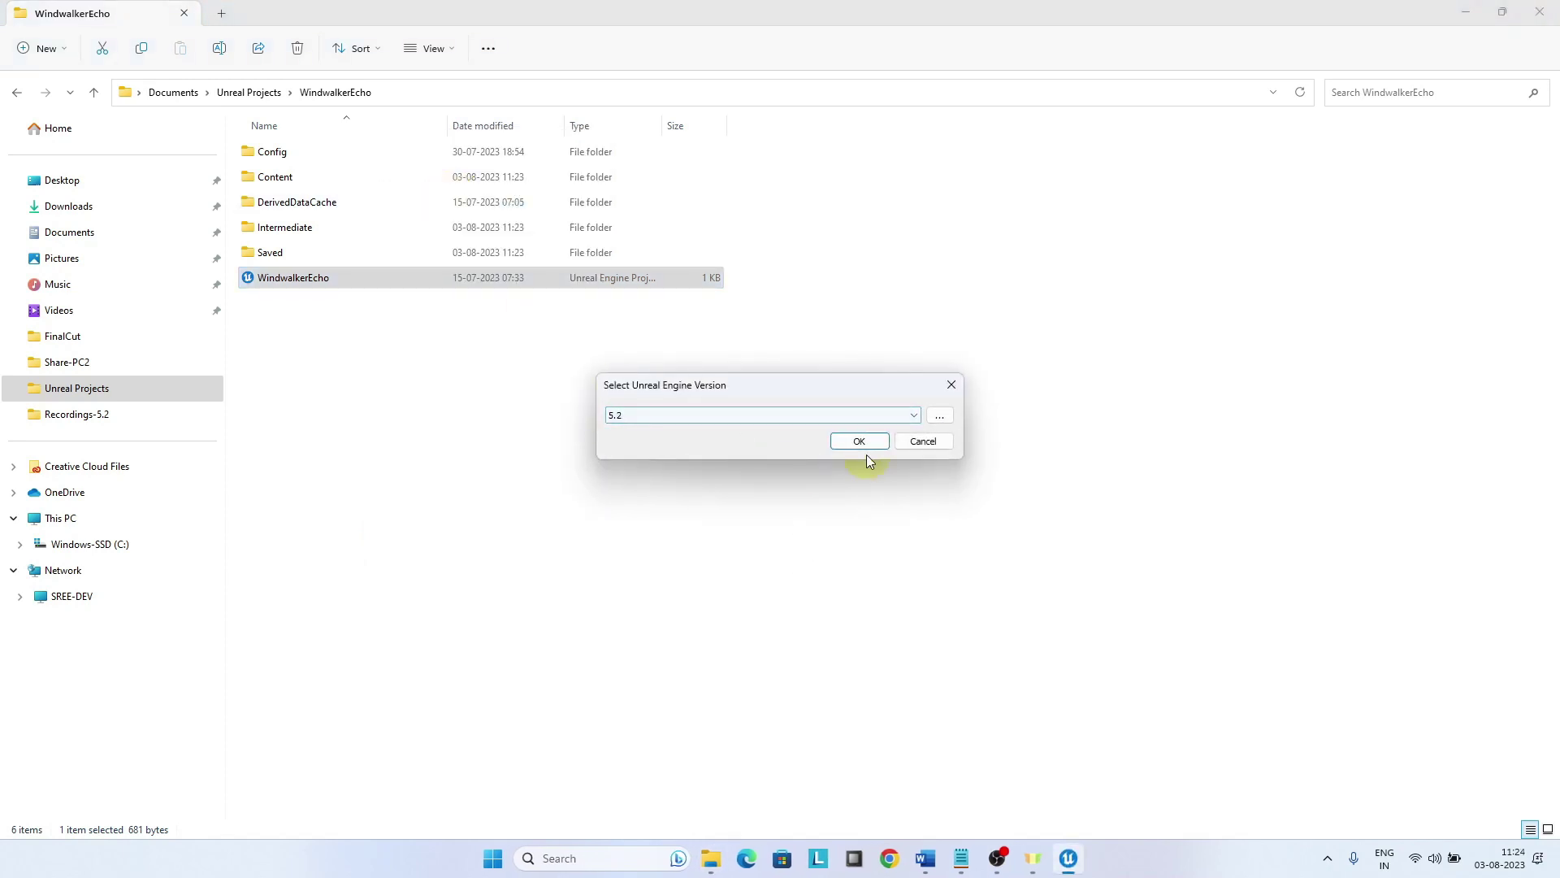
click(949, 385)
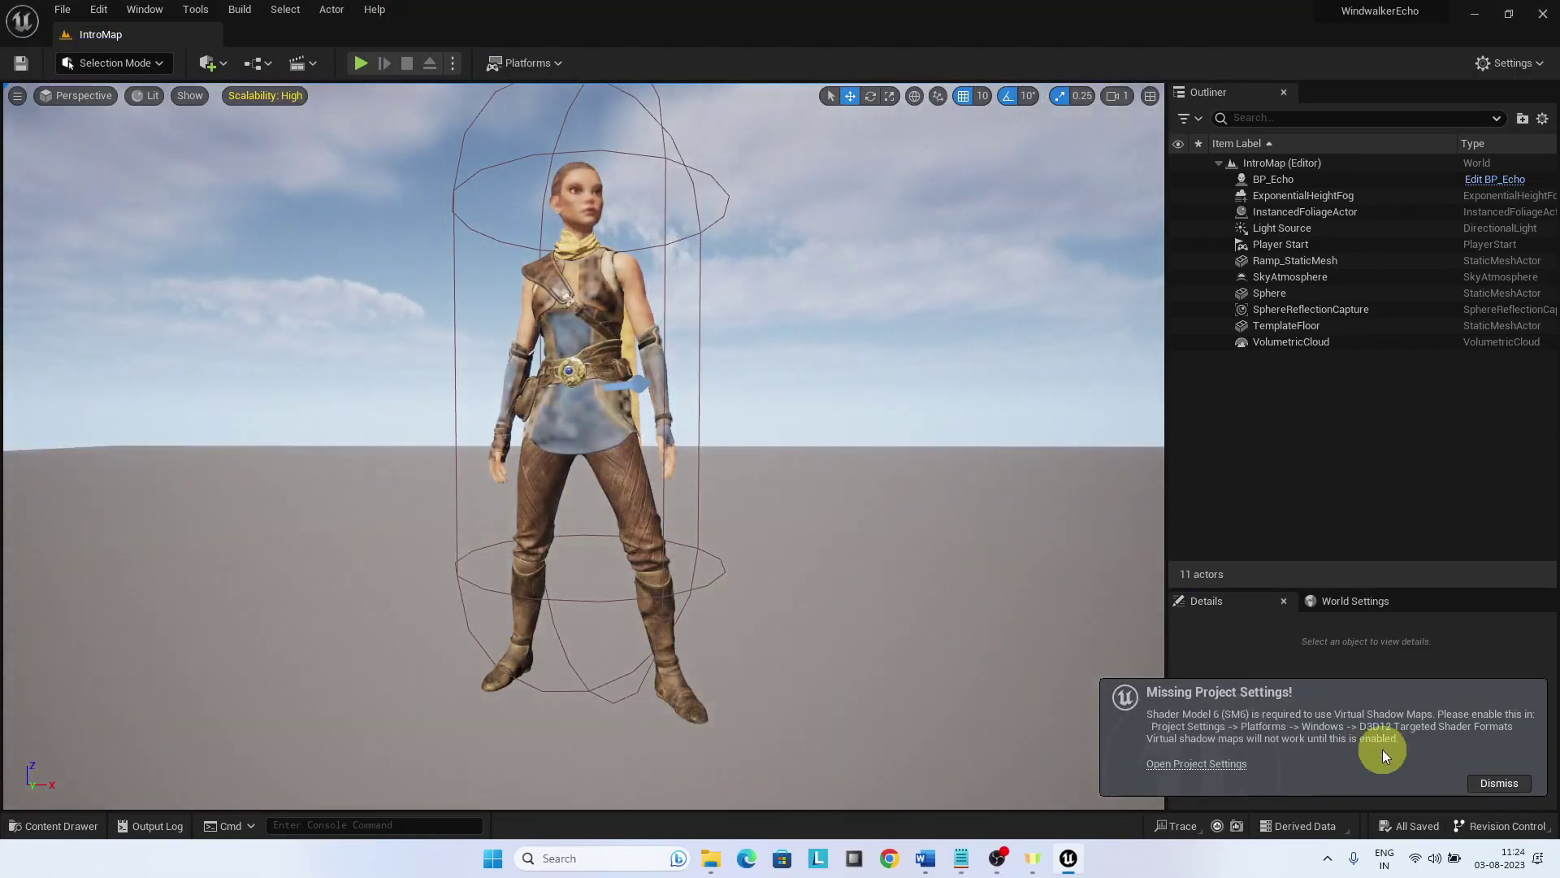
Dismiss the missing project settings notification and open the EchoContent/Characters/Echo/Animations folder in the WindwalkerEcho project.
click(1500, 783)
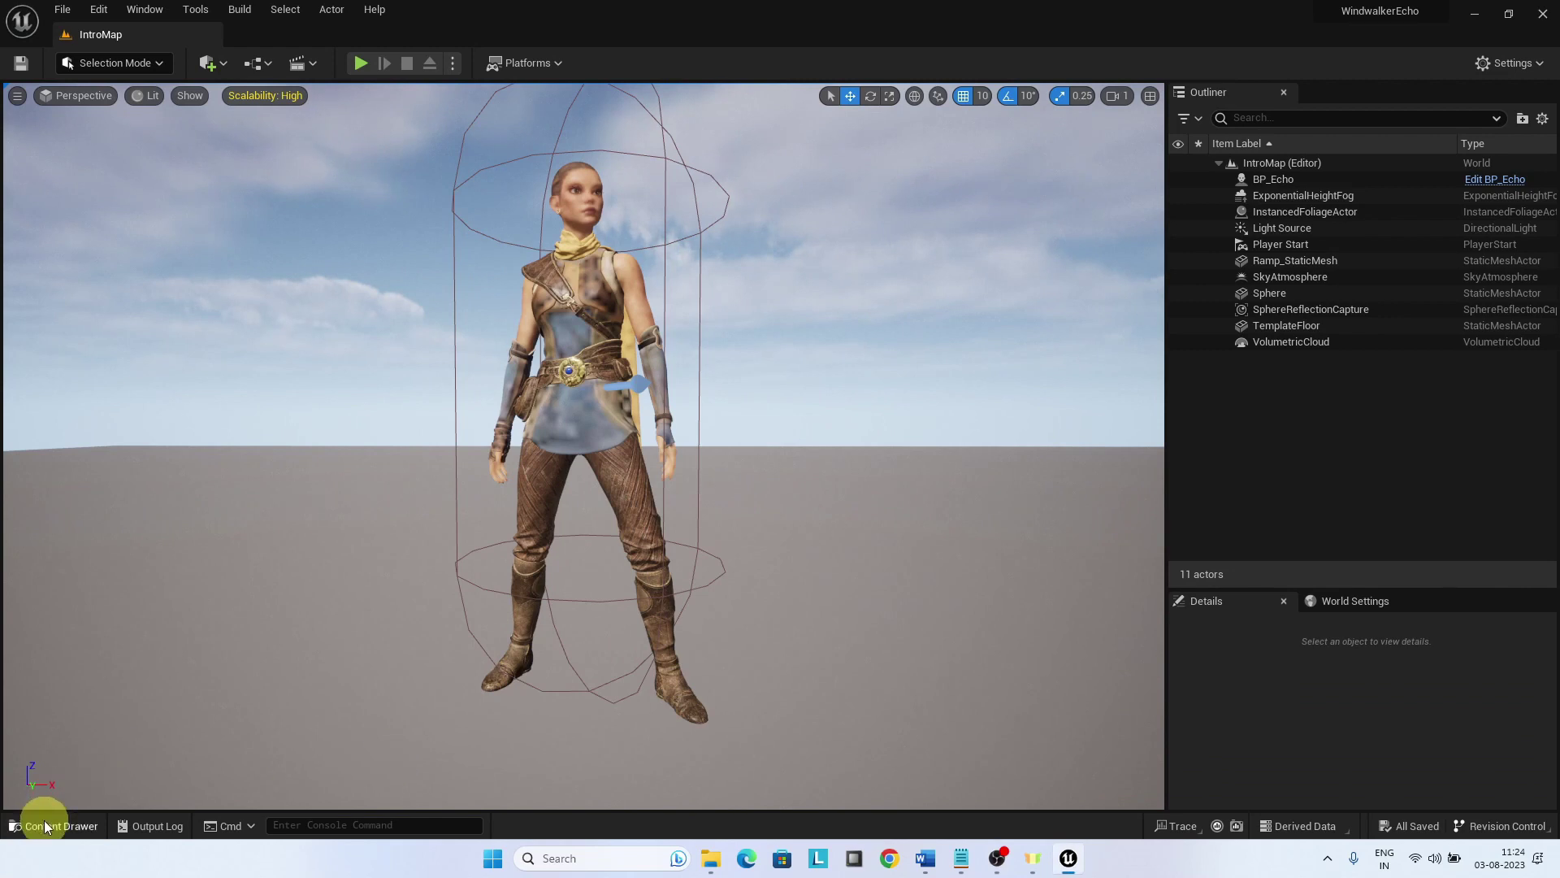
click(44, 826)
click(35, 522)
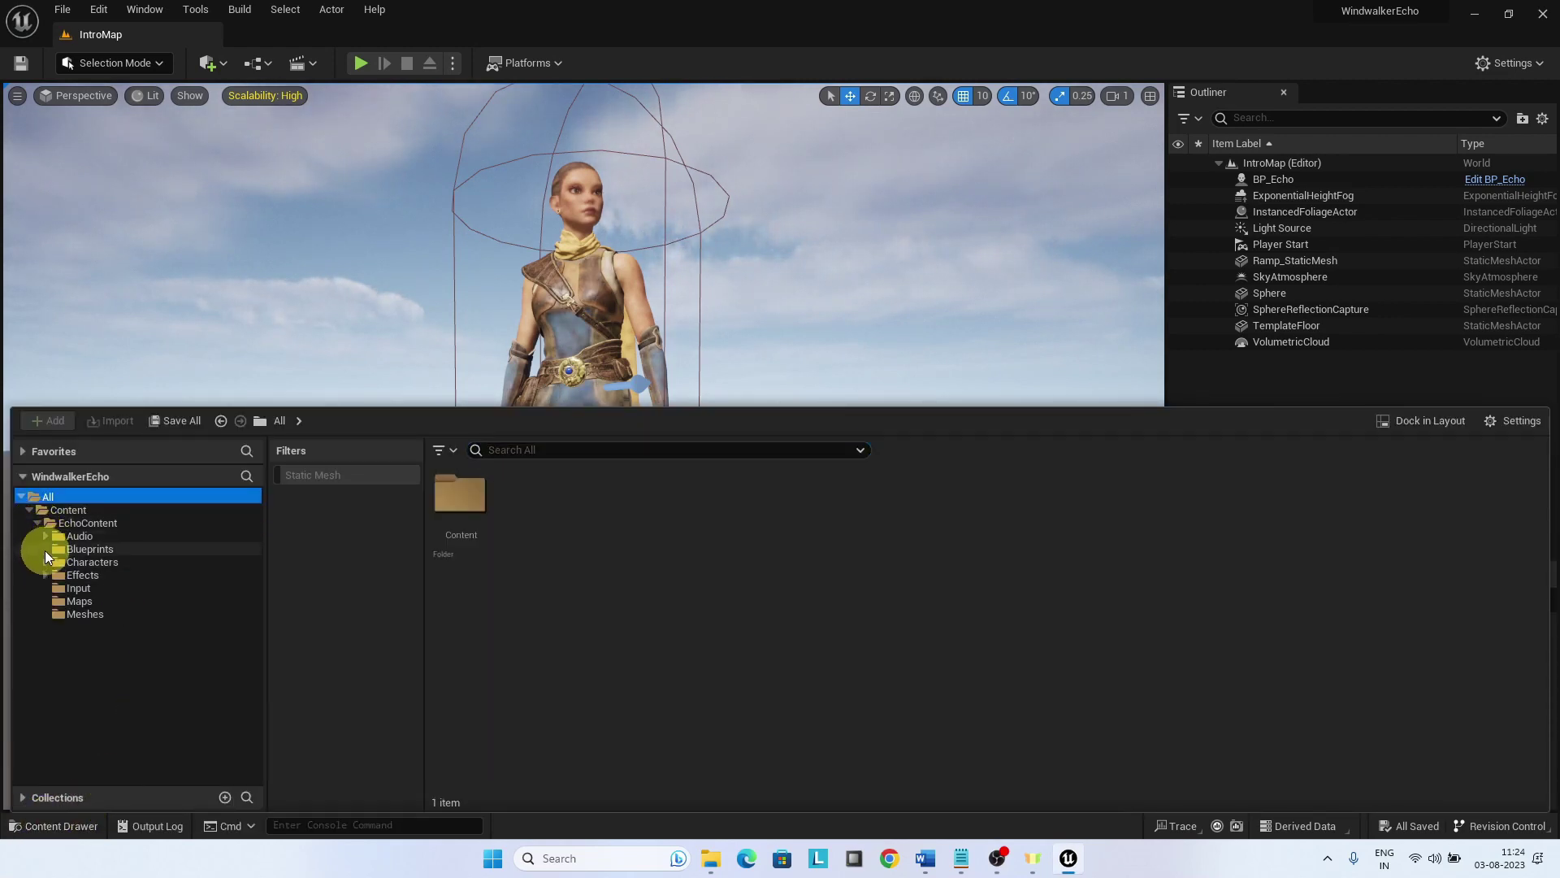
click(45, 561)
click(53, 574)
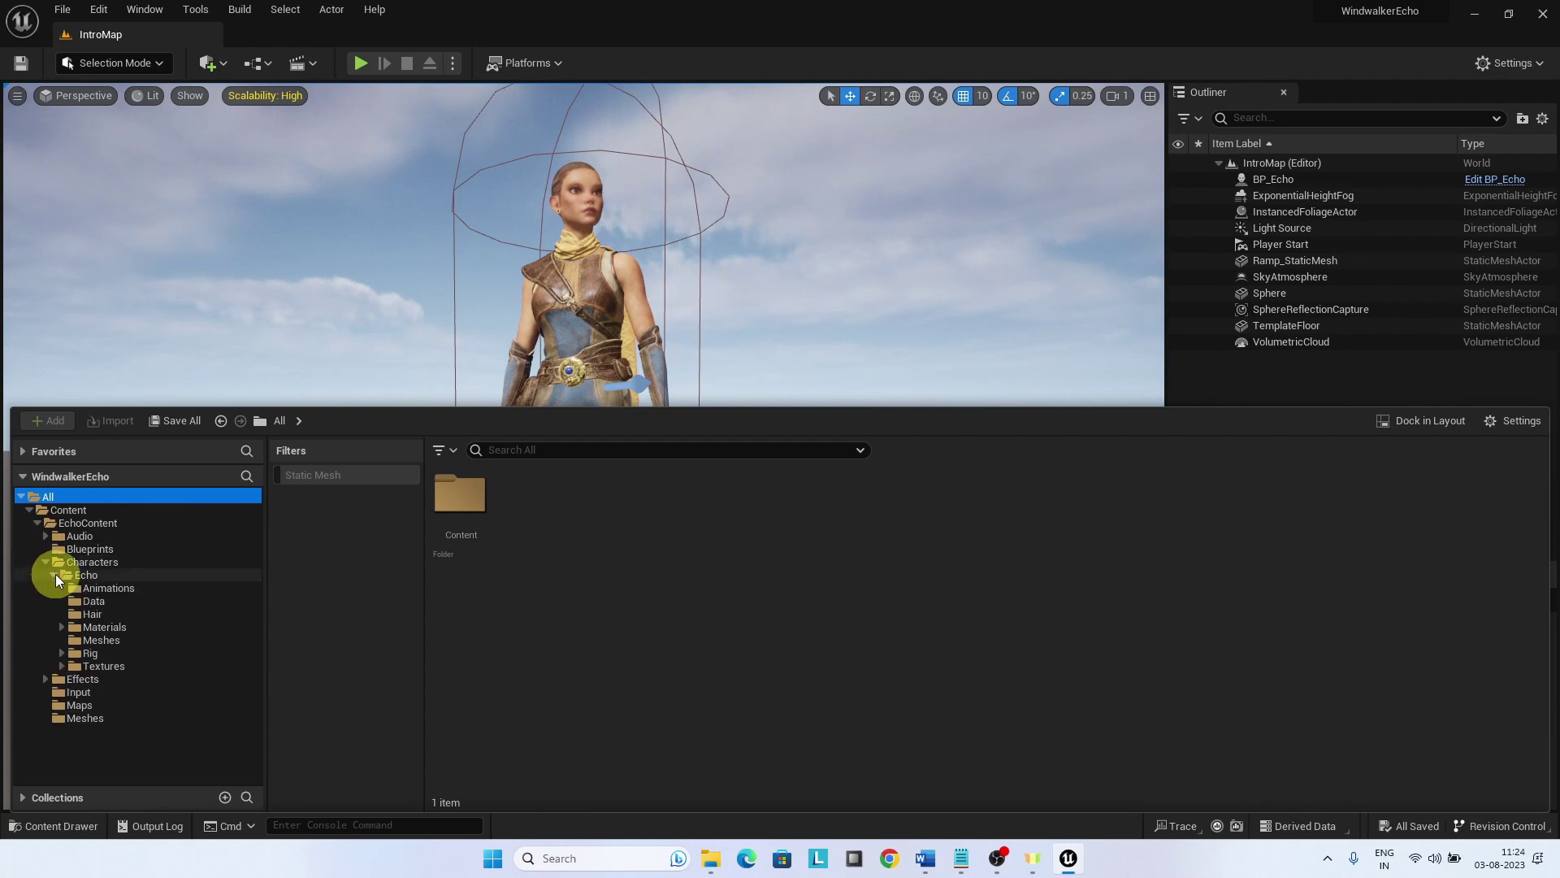
click(101, 587)
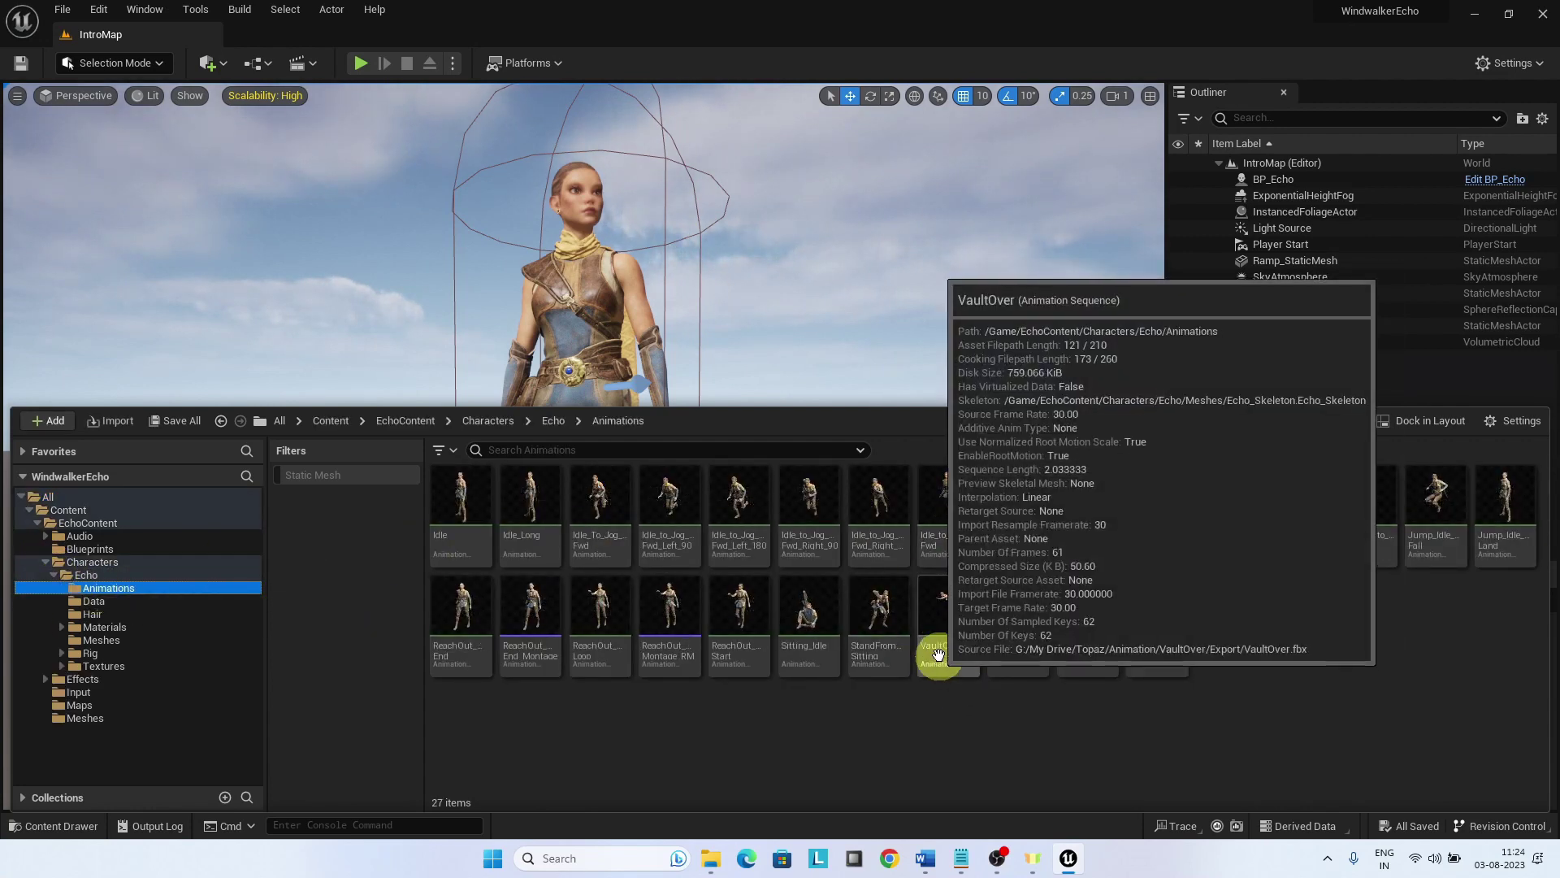
Start migrating the VaultOver and VaultOver_Montage animations without saving the pending content.
click(965, 615)
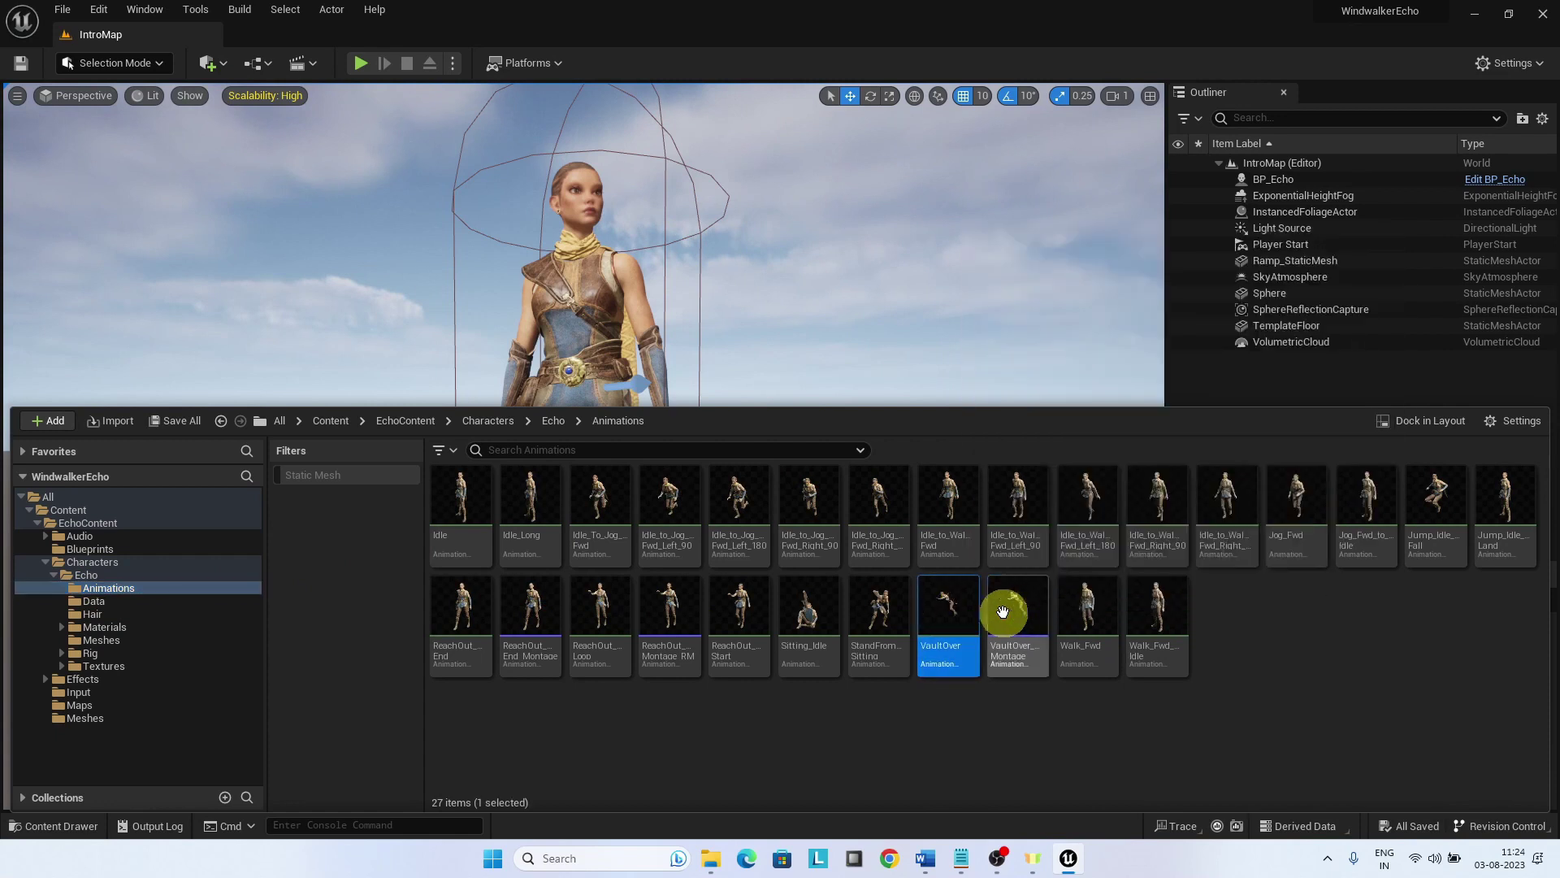
ctrl+click(1011, 613)
right_click(971, 611)
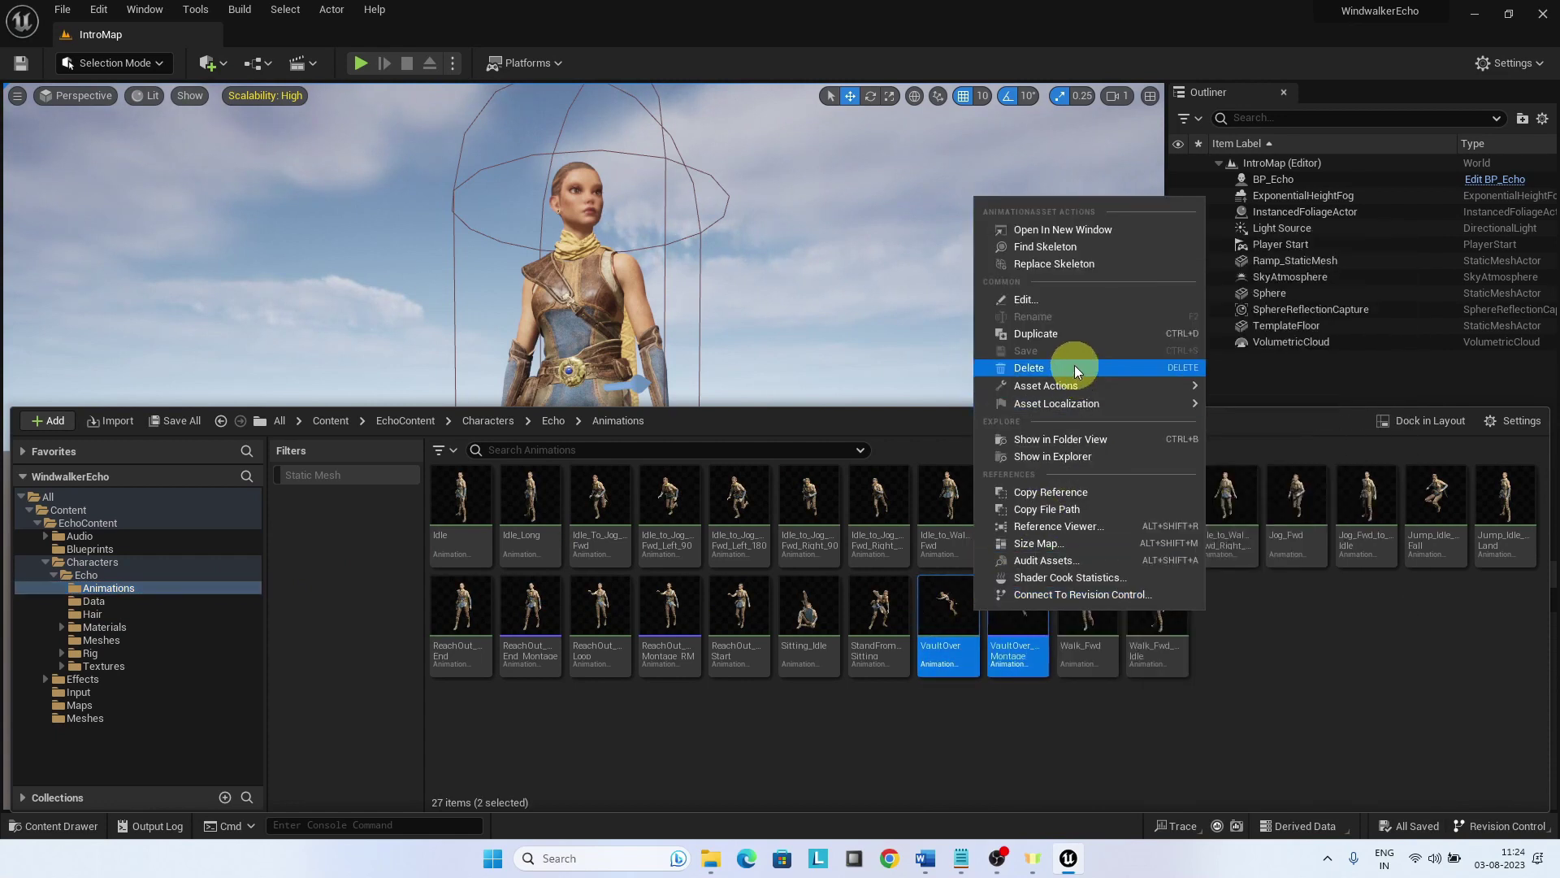
mouse_move(1074, 387)
click(1274, 483)
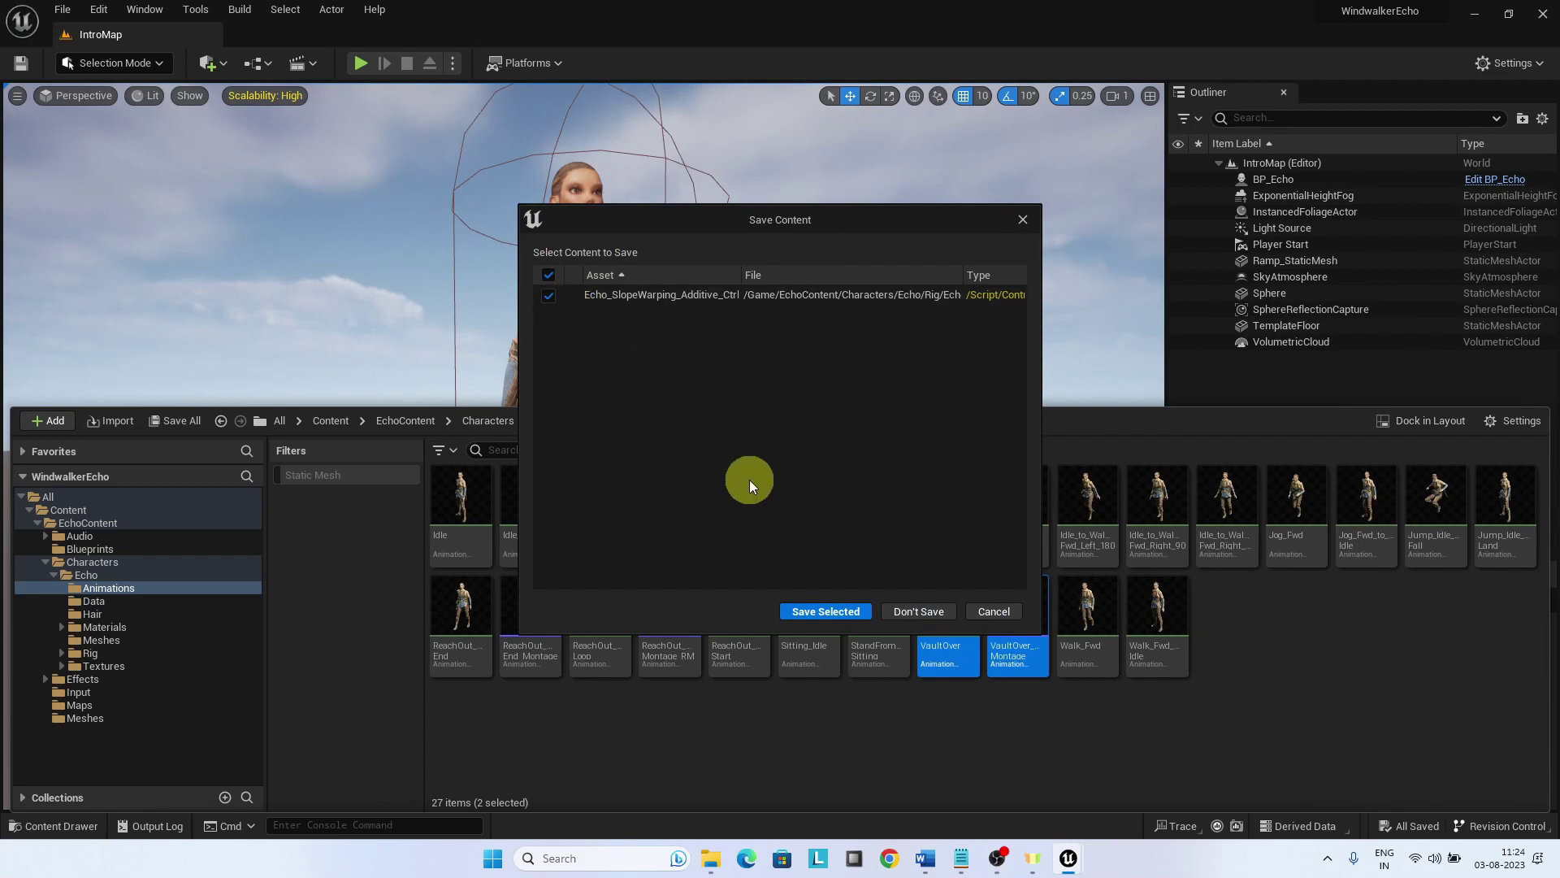
click(901, 609)
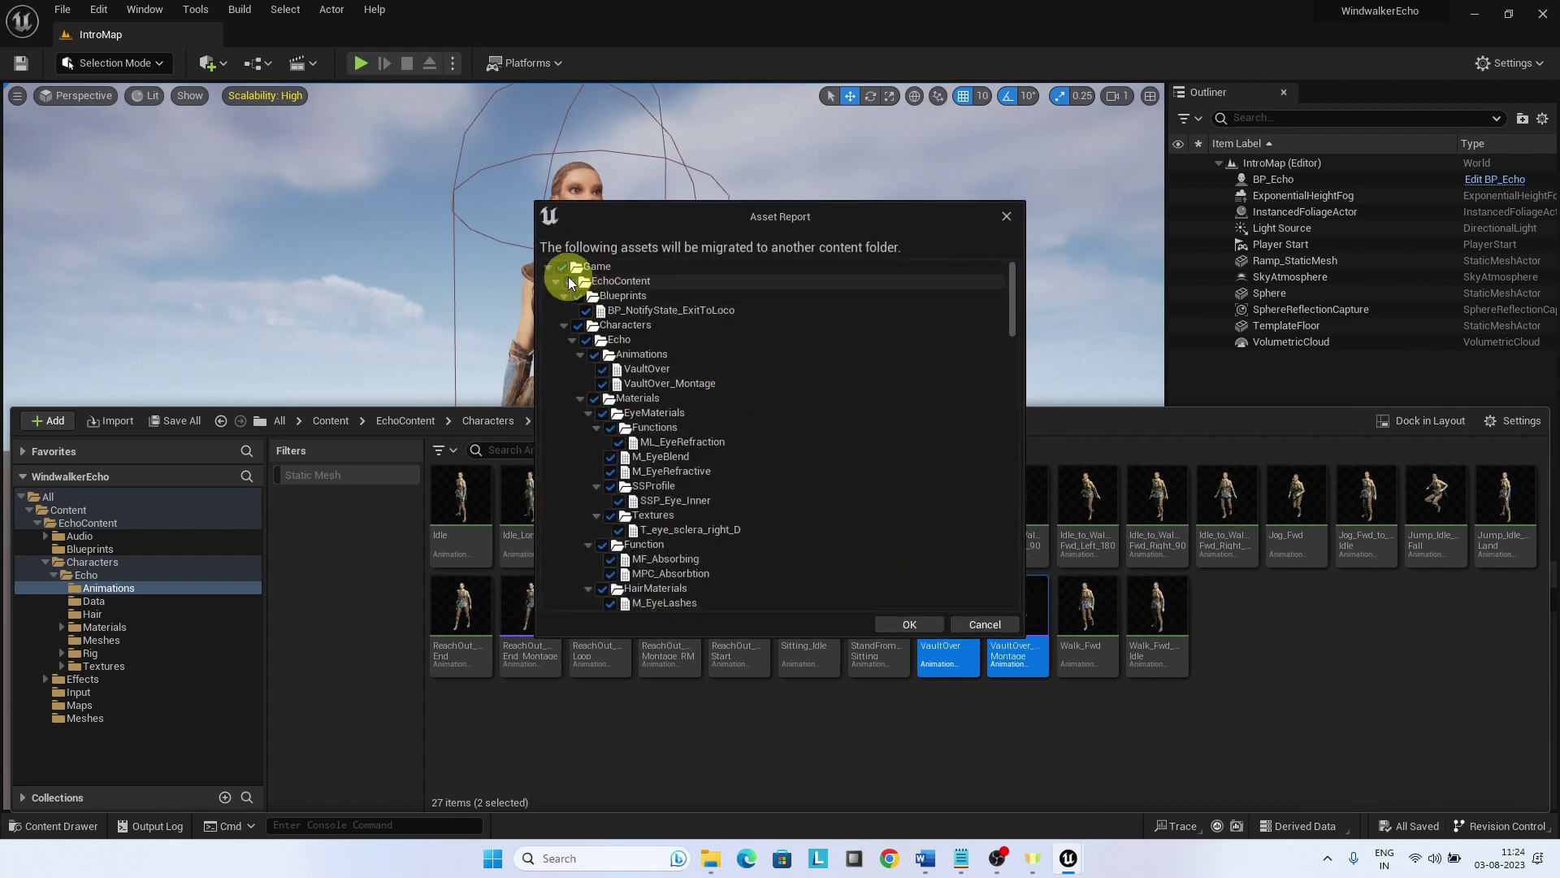
Exclude all dependencies from the migration, keeping only the VaultOver and VaultOver_Montage assets, and accept the asset report.
click(563, 269)
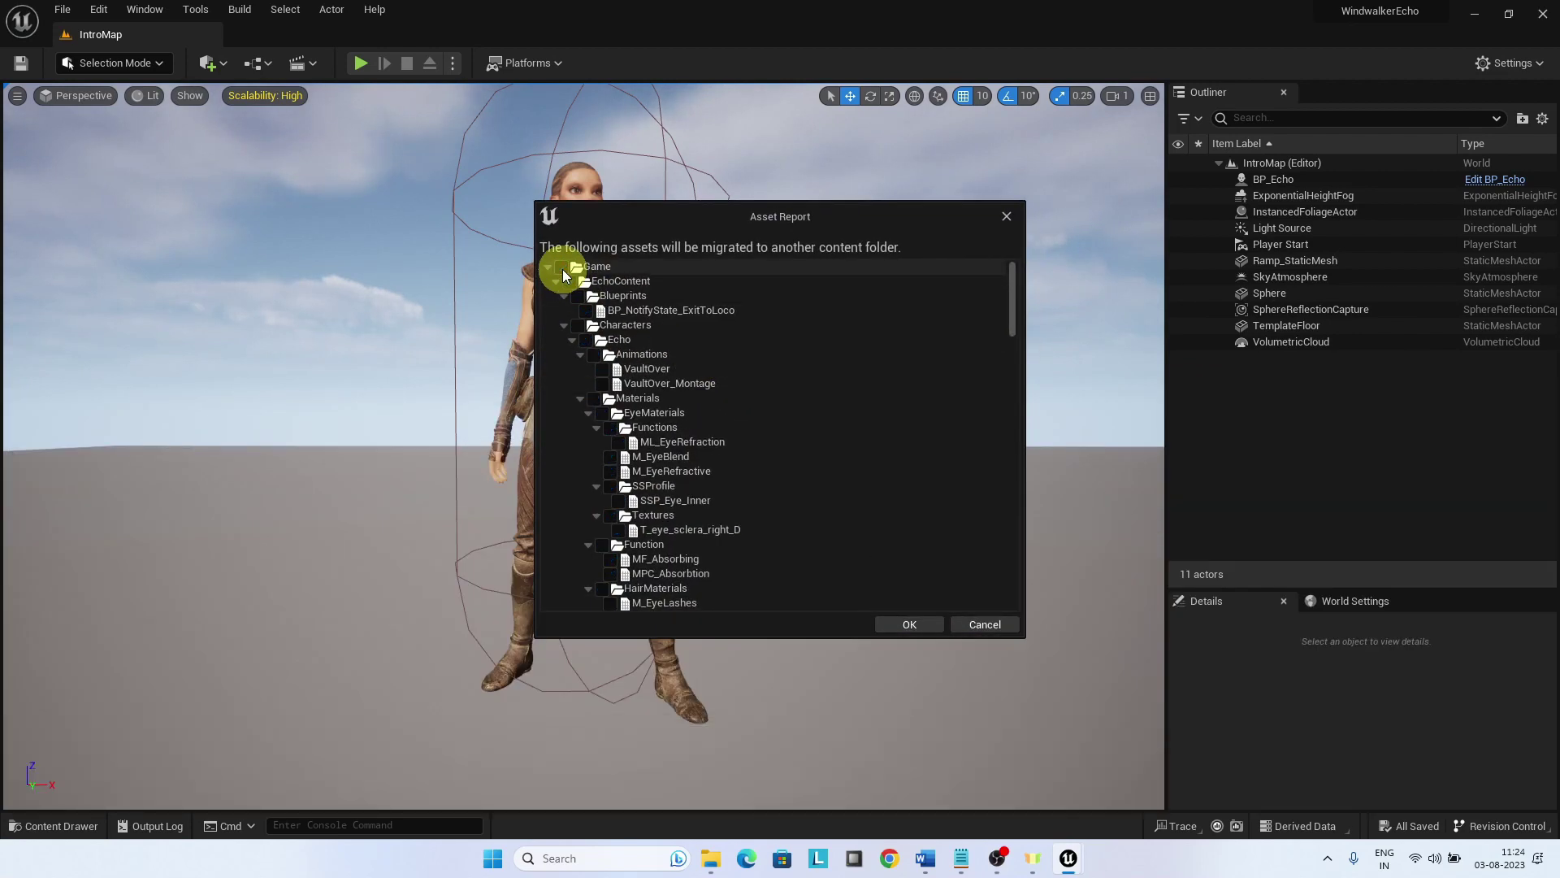
click(602, 383)
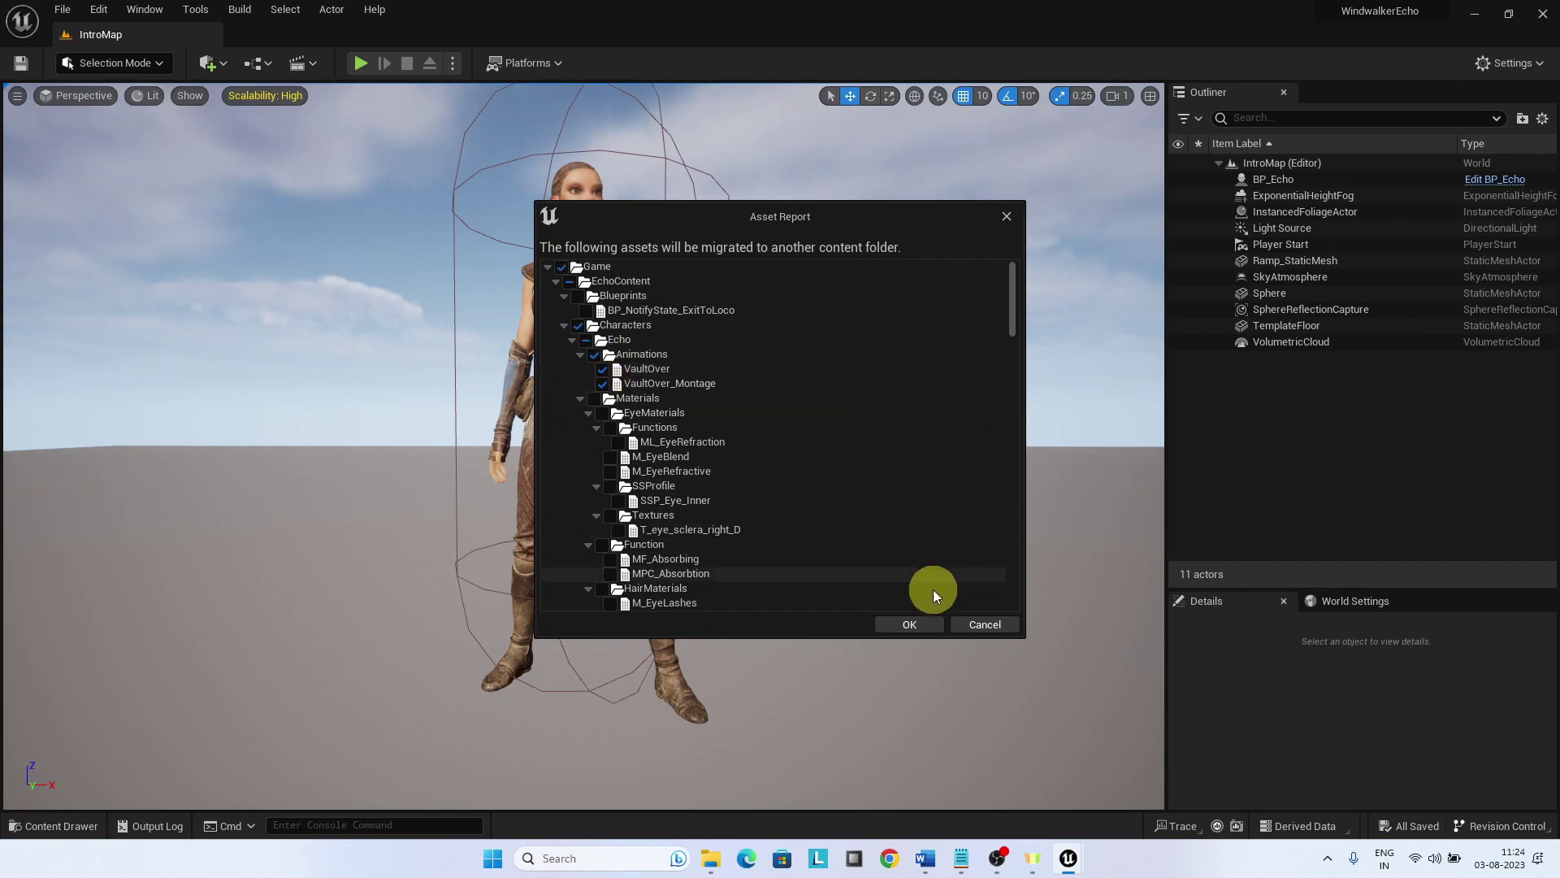
click(910, 624)
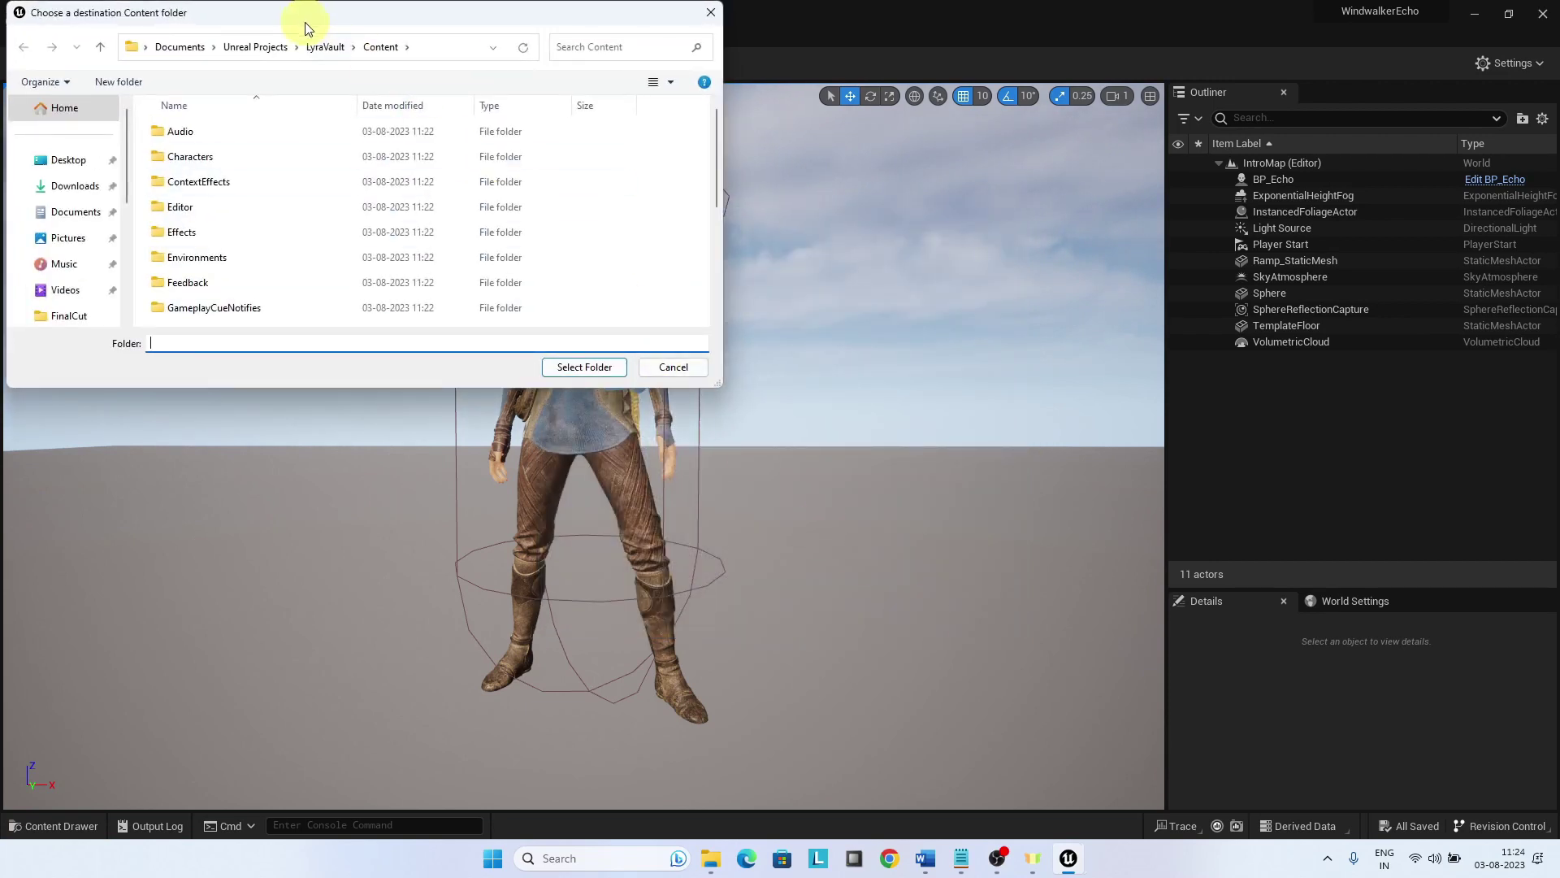
Choose the Content folder of the LyraVault project in Unreal Projects as the migration destination.
click(256, 47)
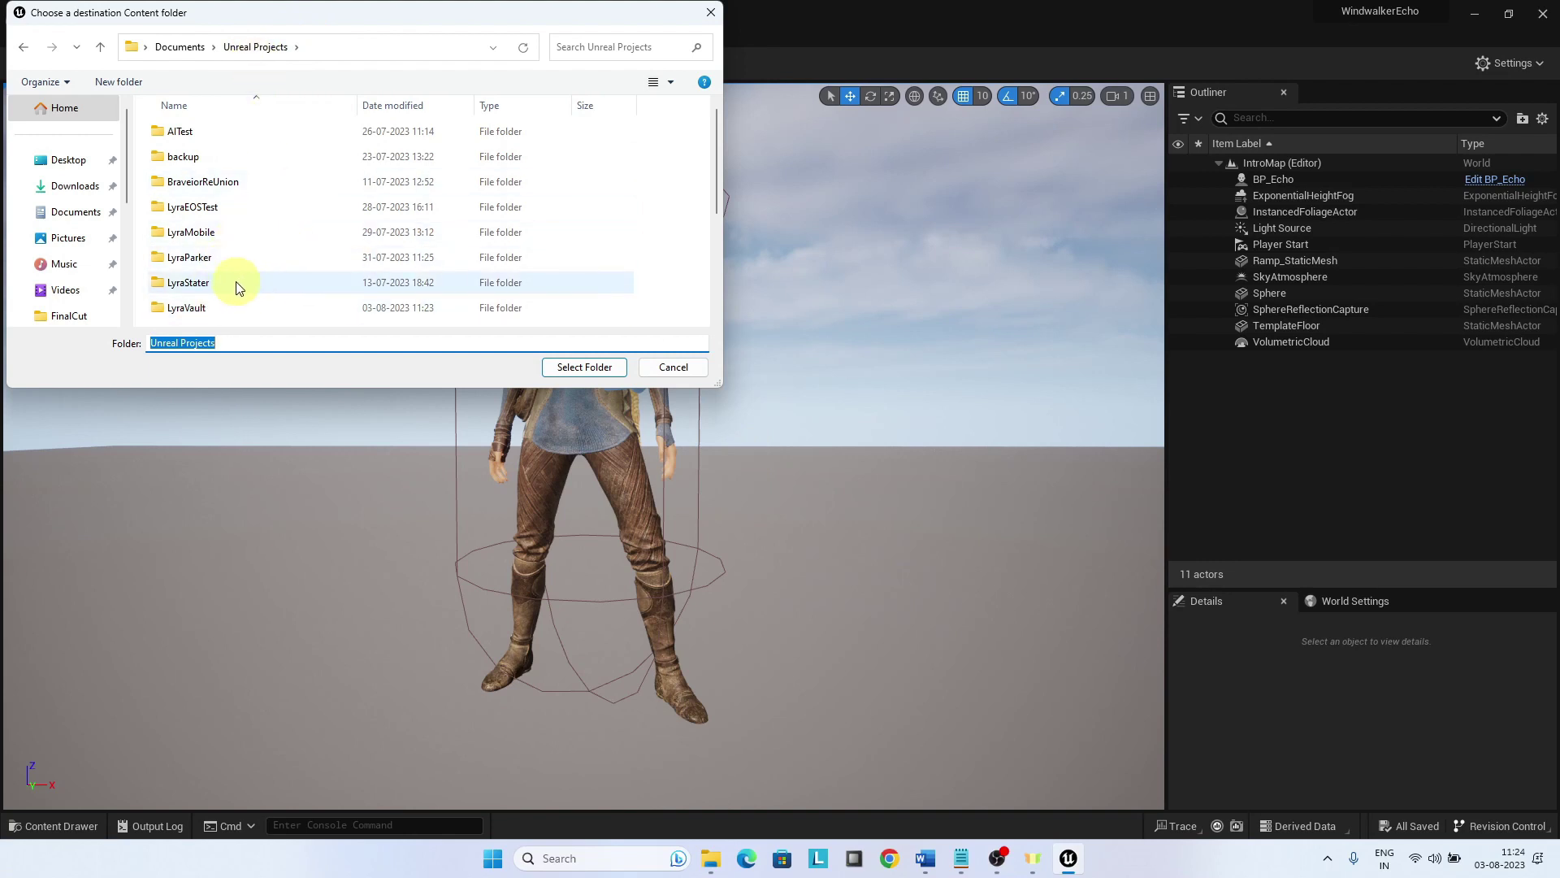
scroll(228, 276, down, 1)
double_click(189, 238)
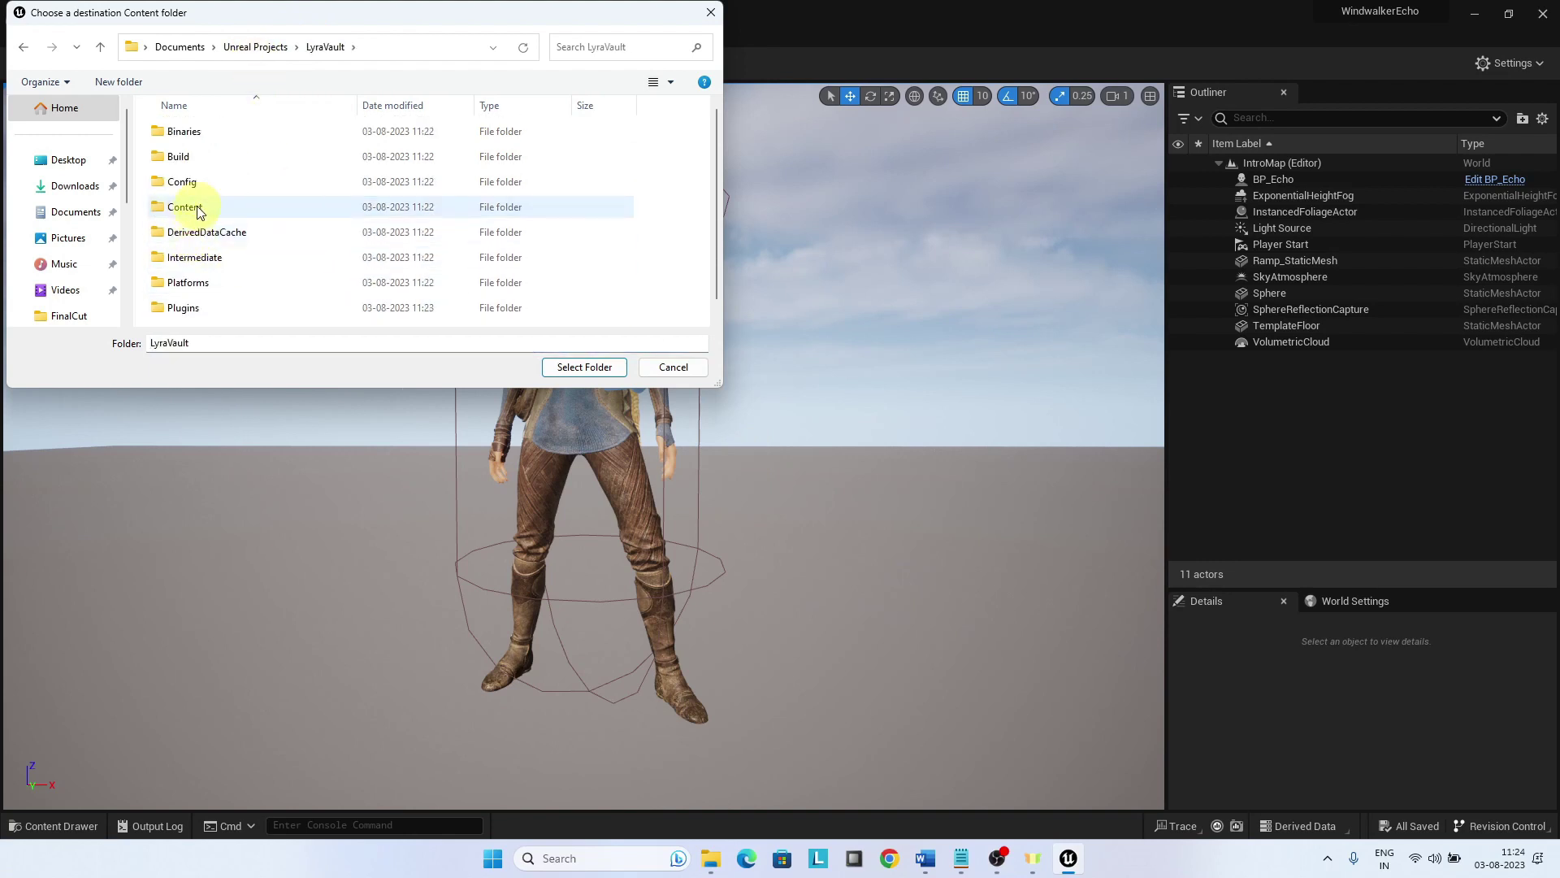
double_click(186, 205)
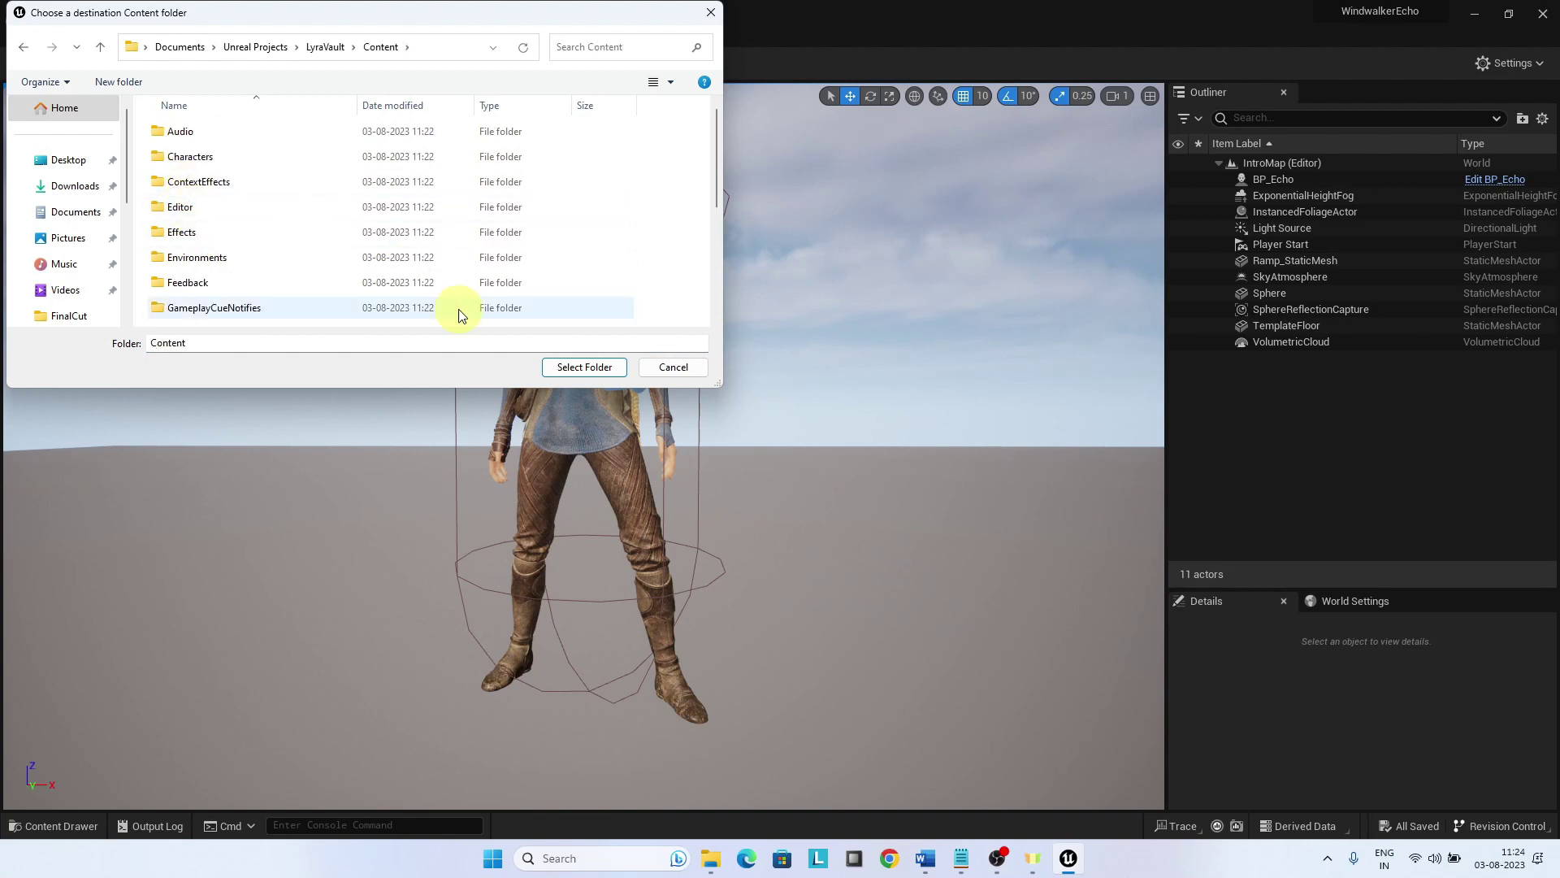
click(590, 366)
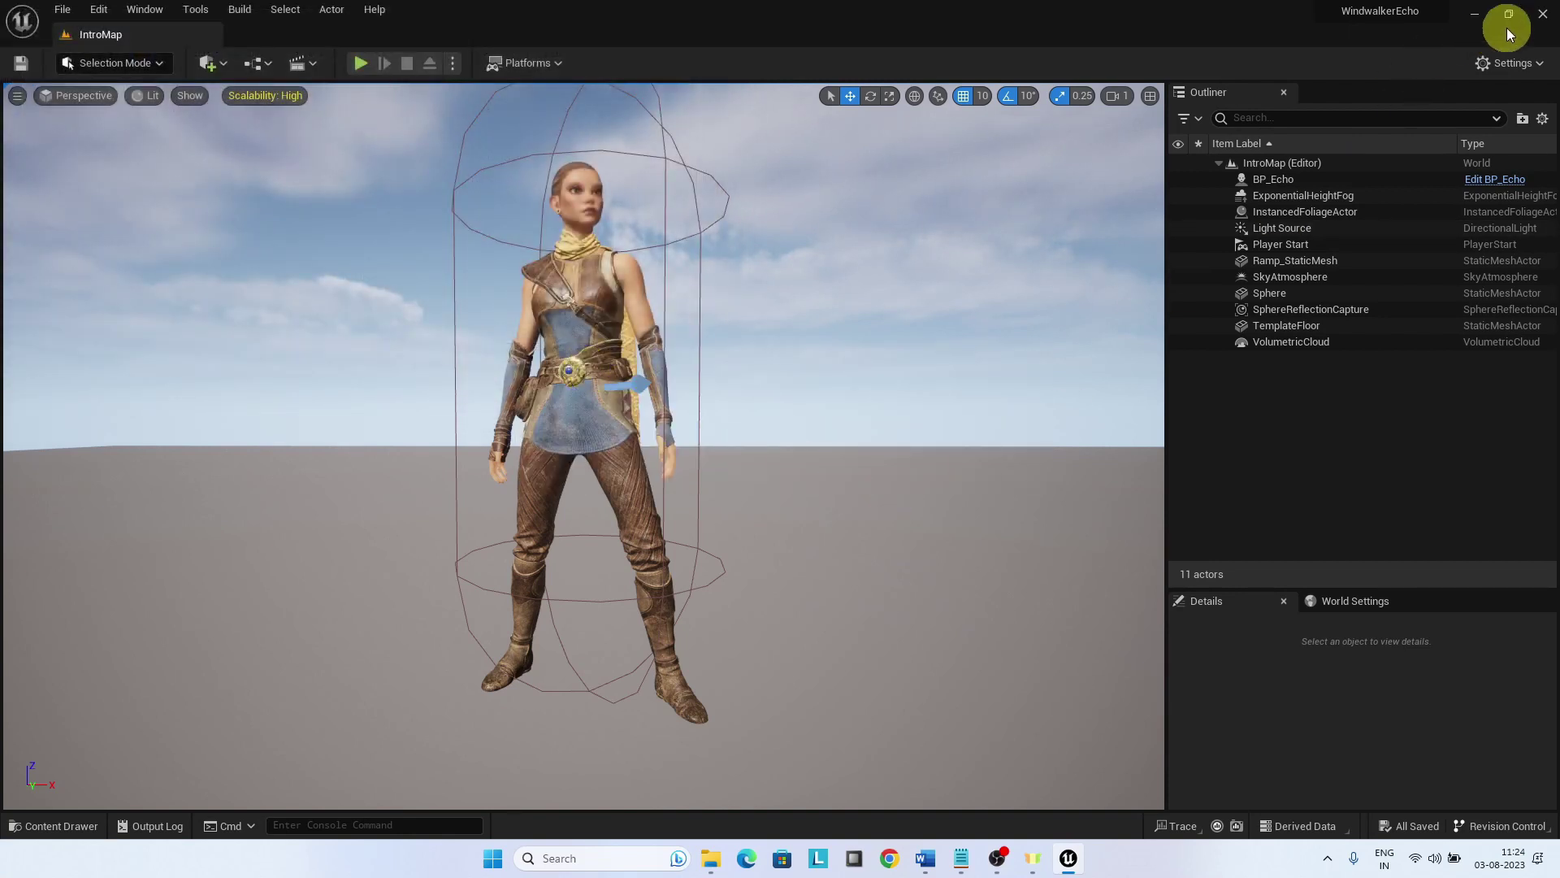
Close the WindwalkerEcho project without saving and open the LyraVault project from its folder in Unreal Projects.
click(1547, 21)
click(927, 615)
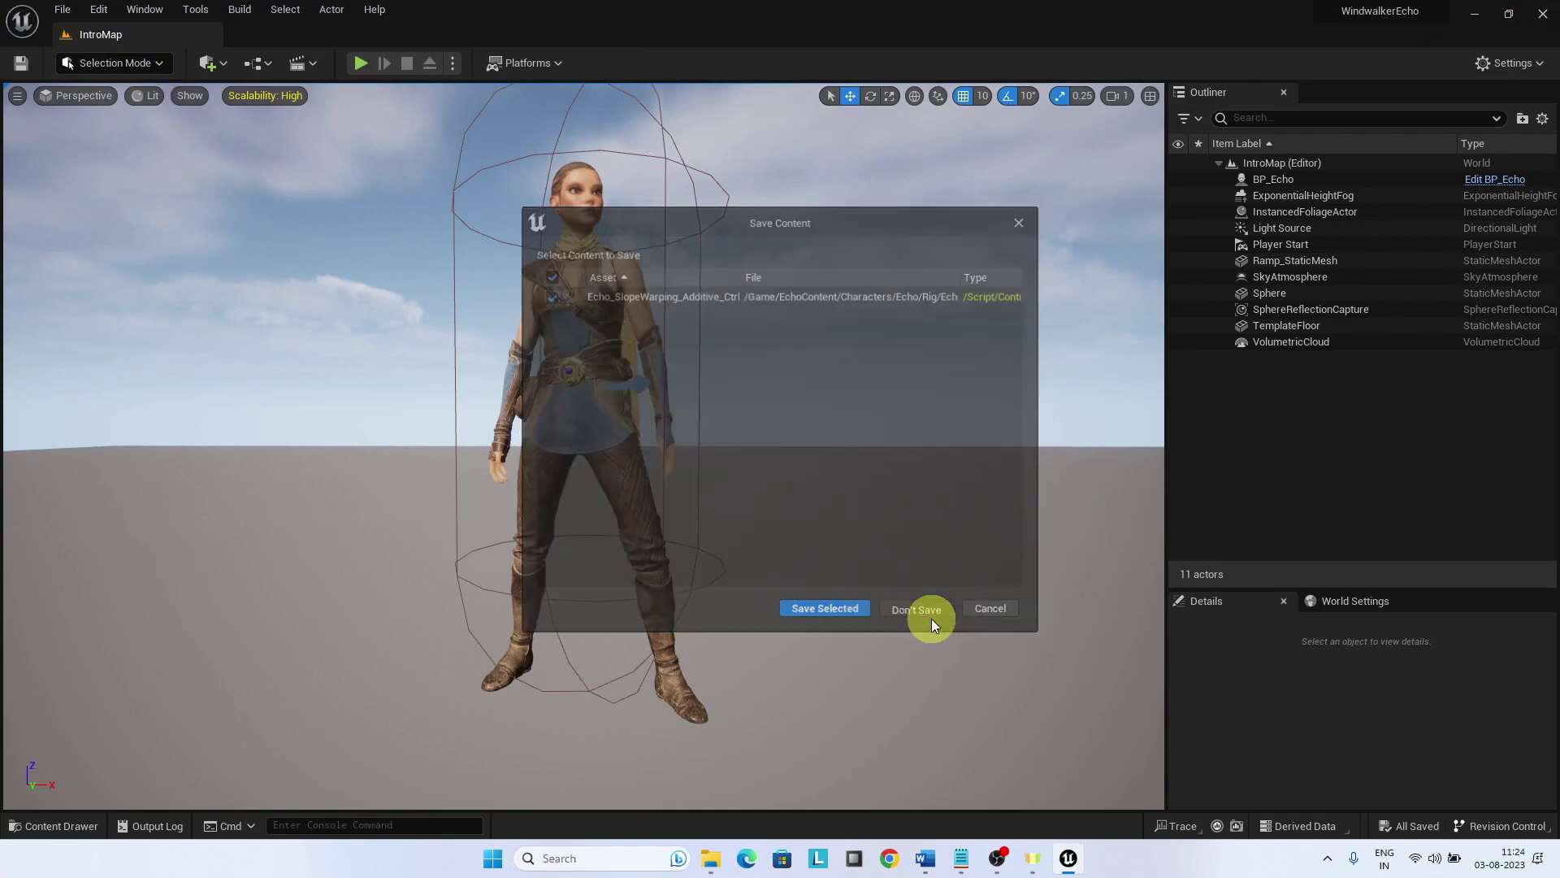
click(260, 99)
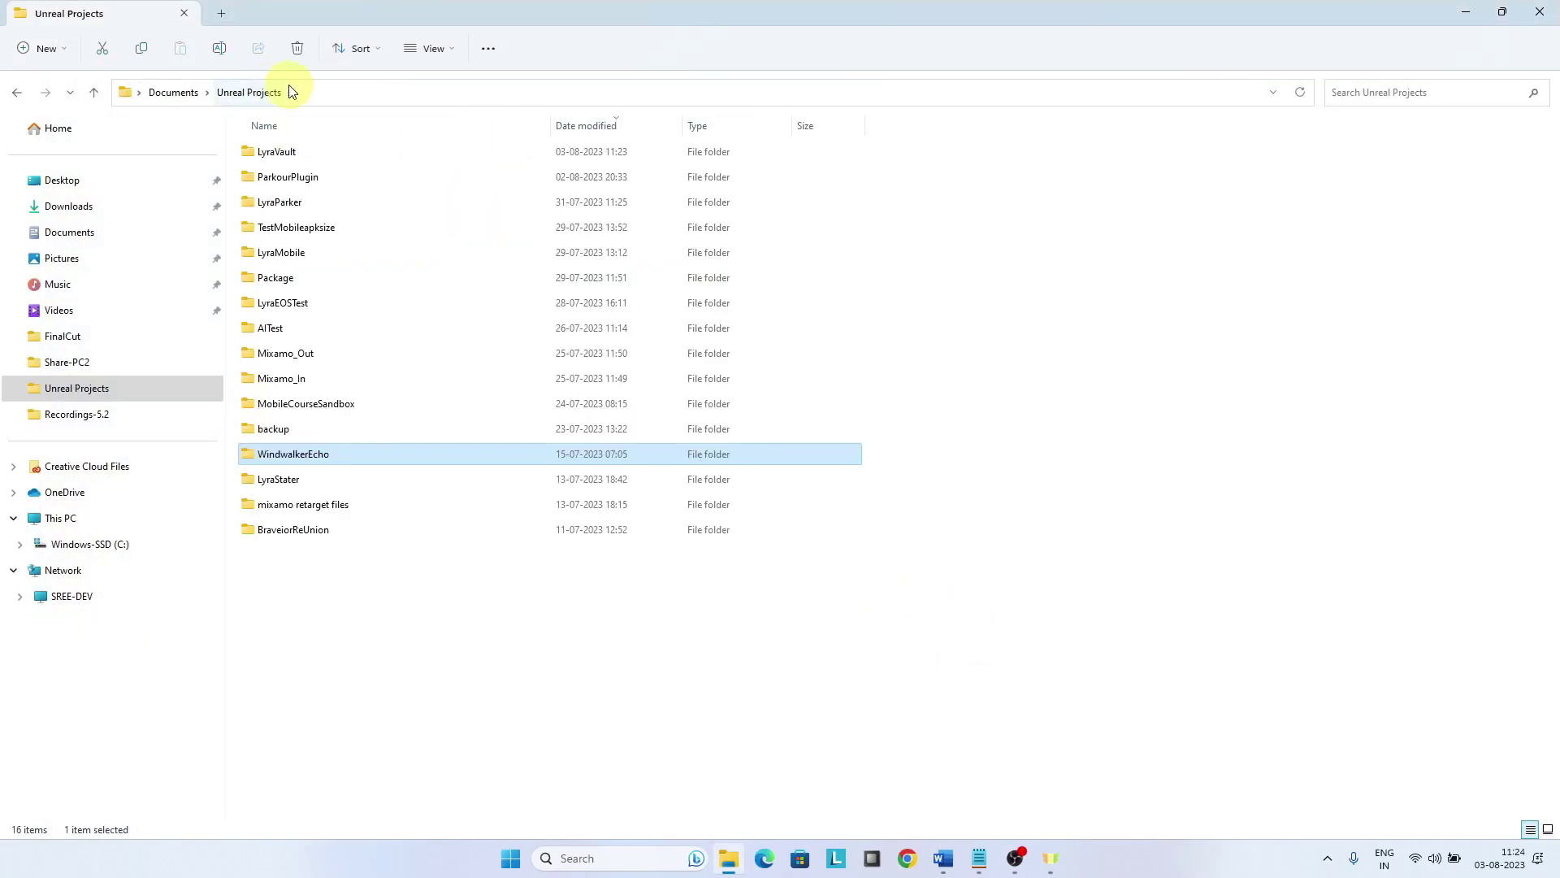
double_click(278, 154)
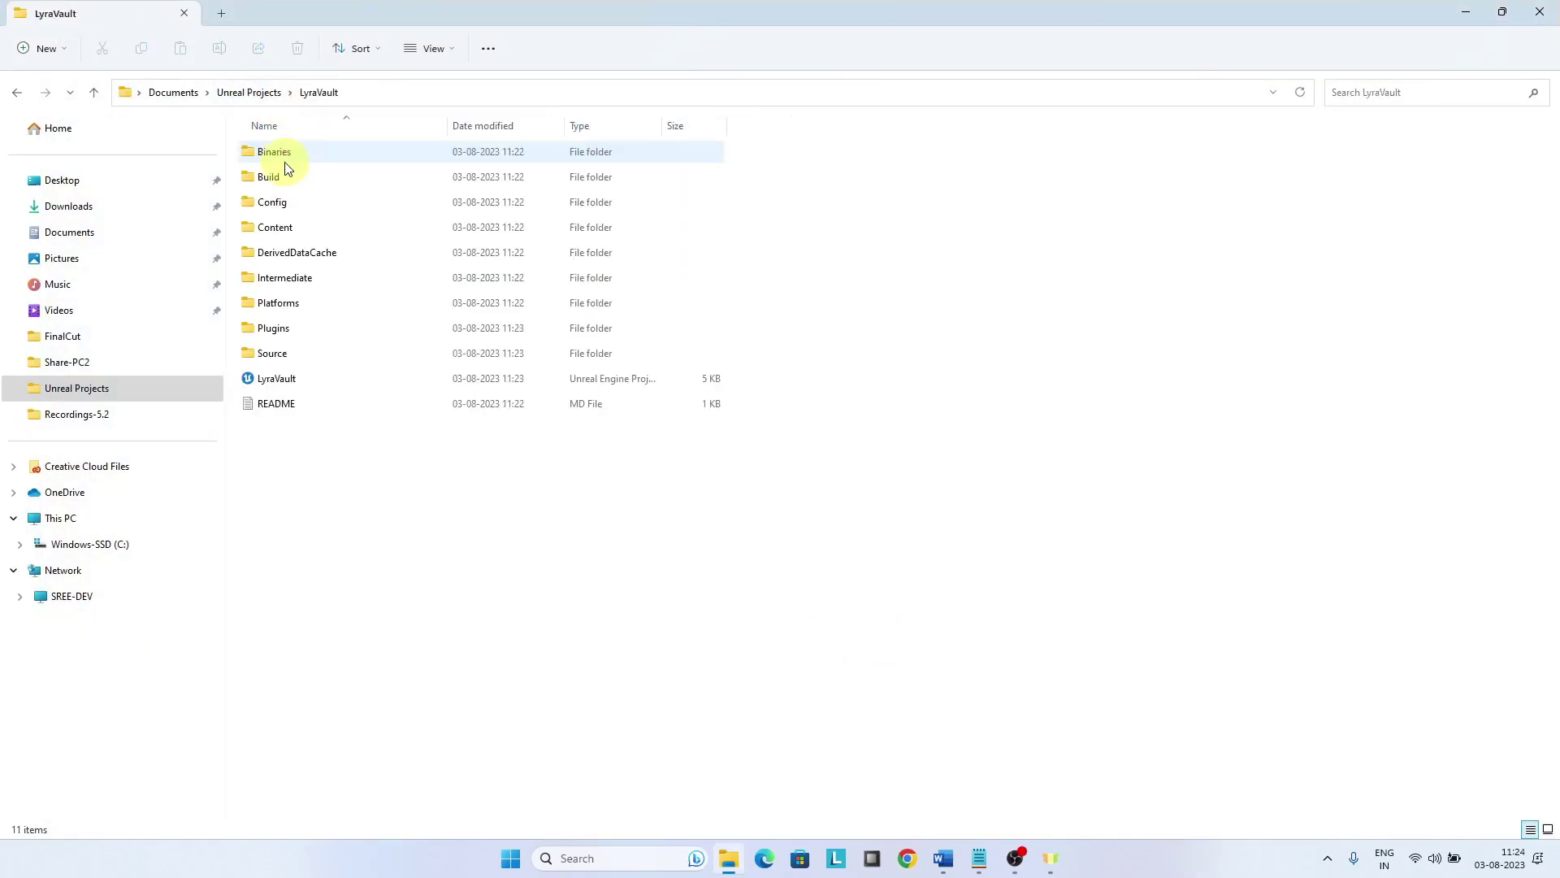
click(287, 381)
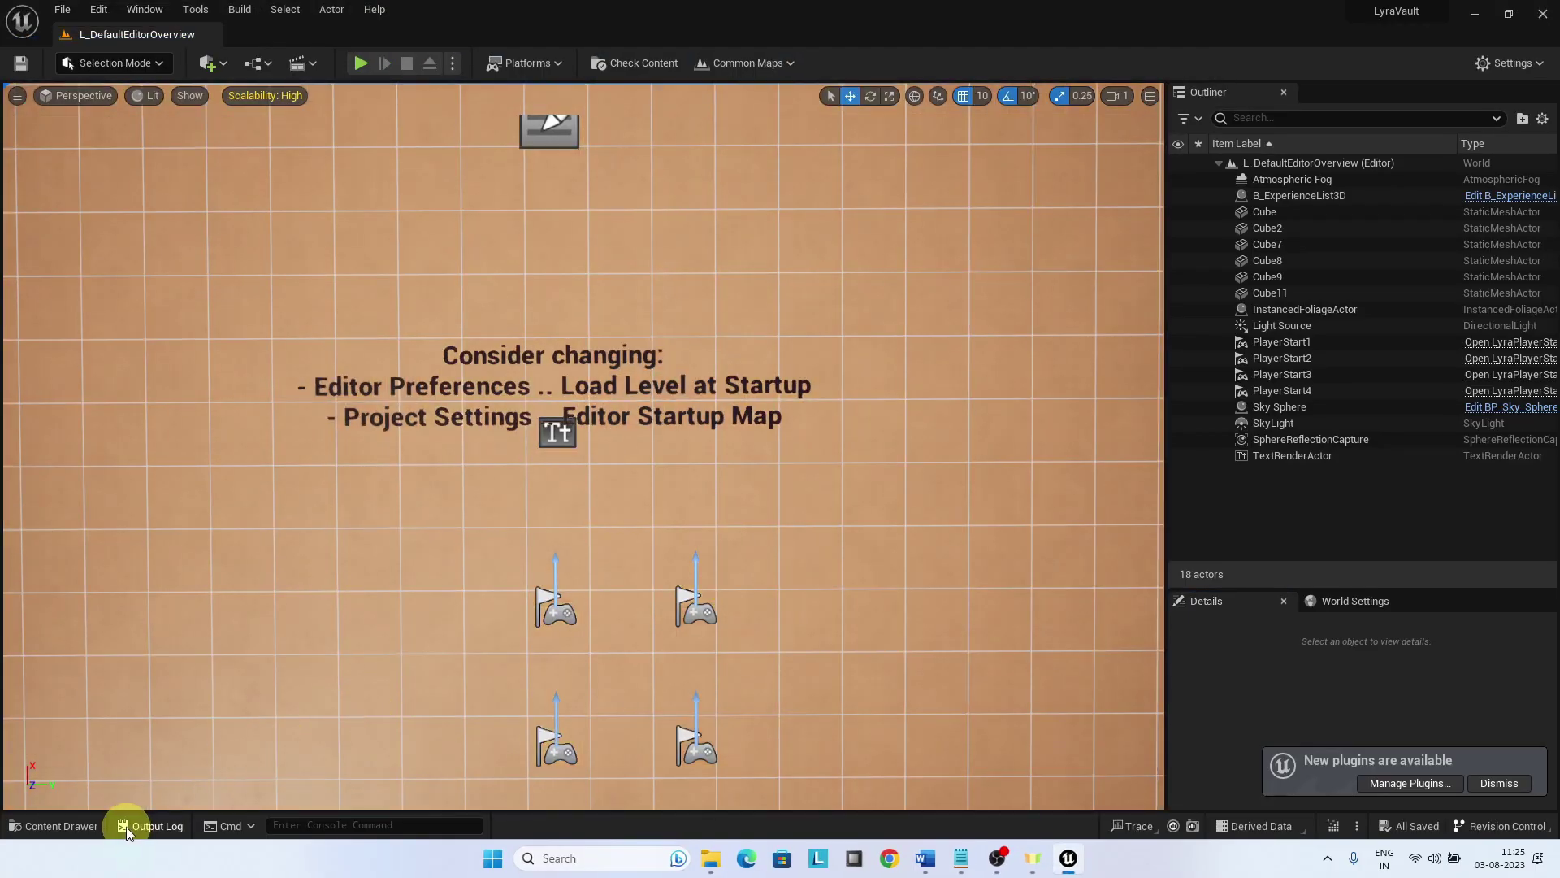
Assign SK_Mannequin as the replacement skeleton for the migrated VaultOver animation in EchoContent/Characters/Echo/Animations.
click(76, 823)
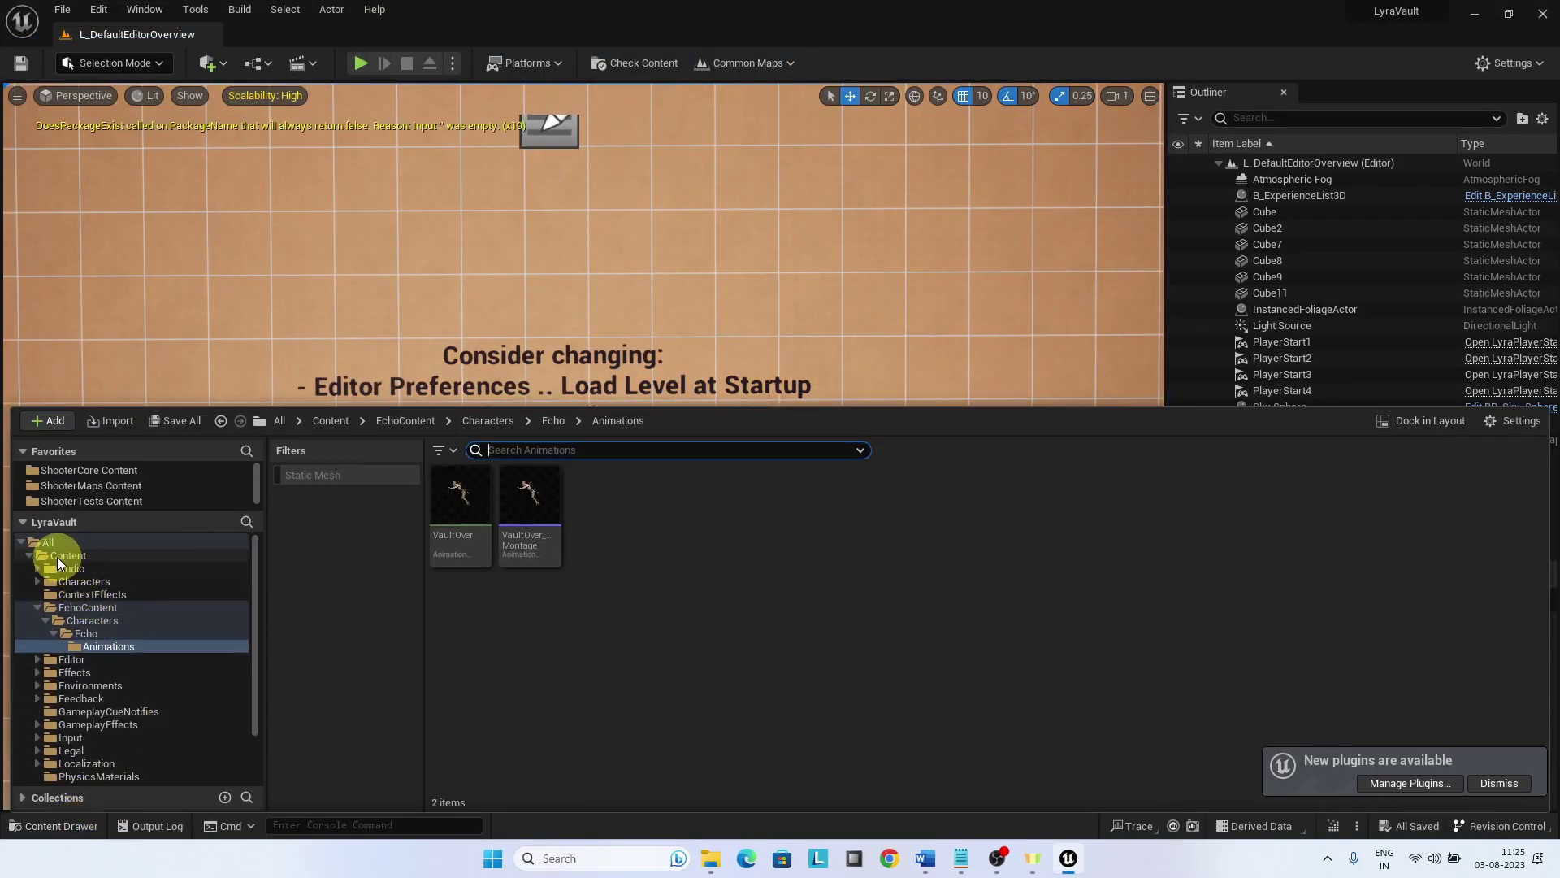
click(448, 520)
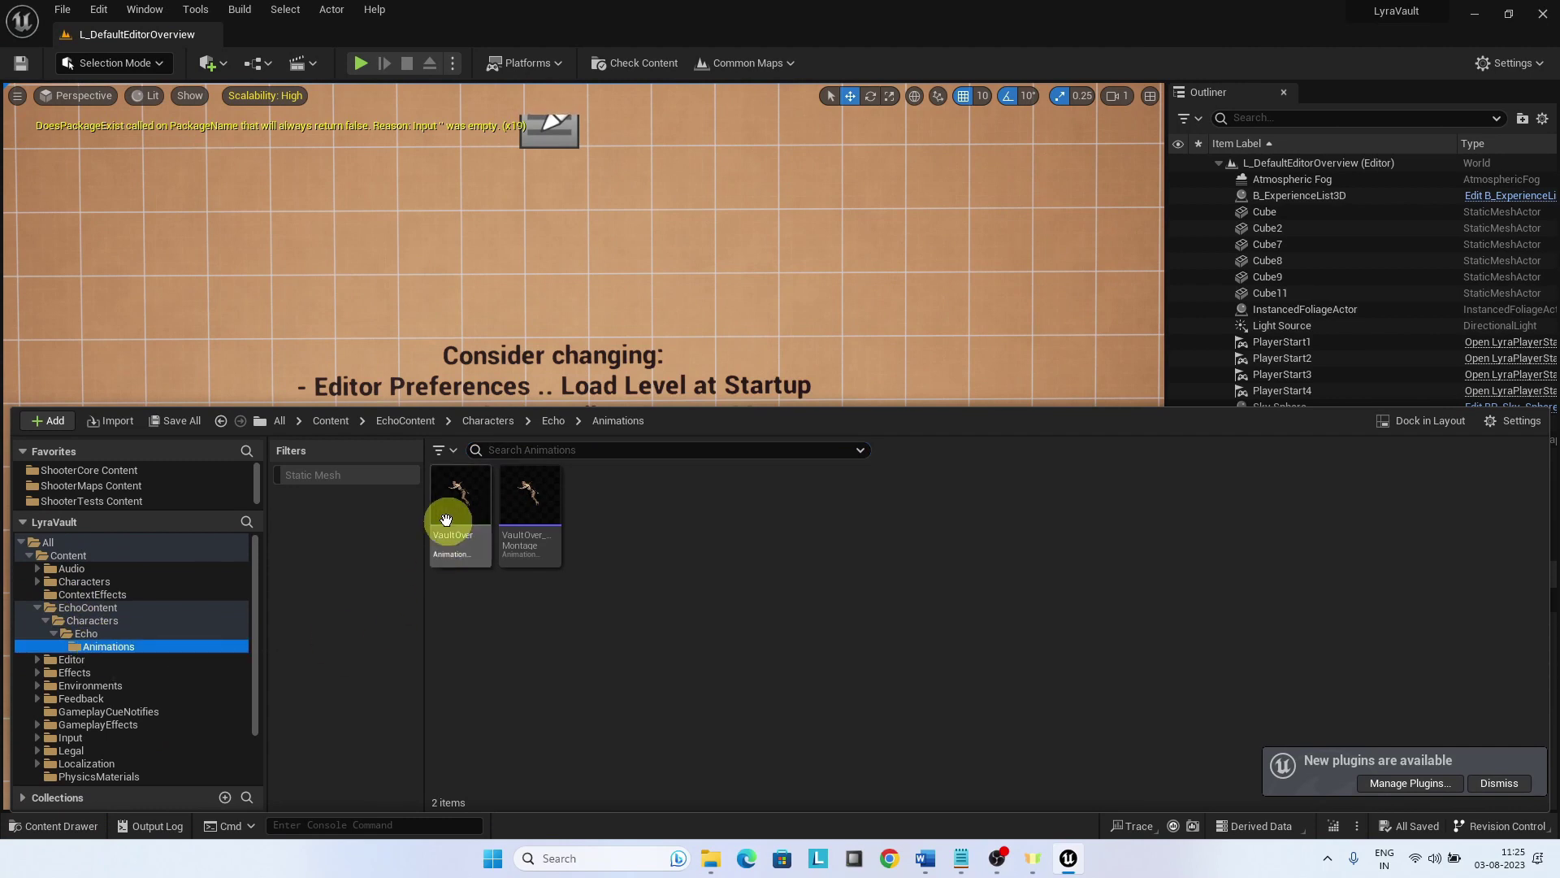
double_click(452, 510)
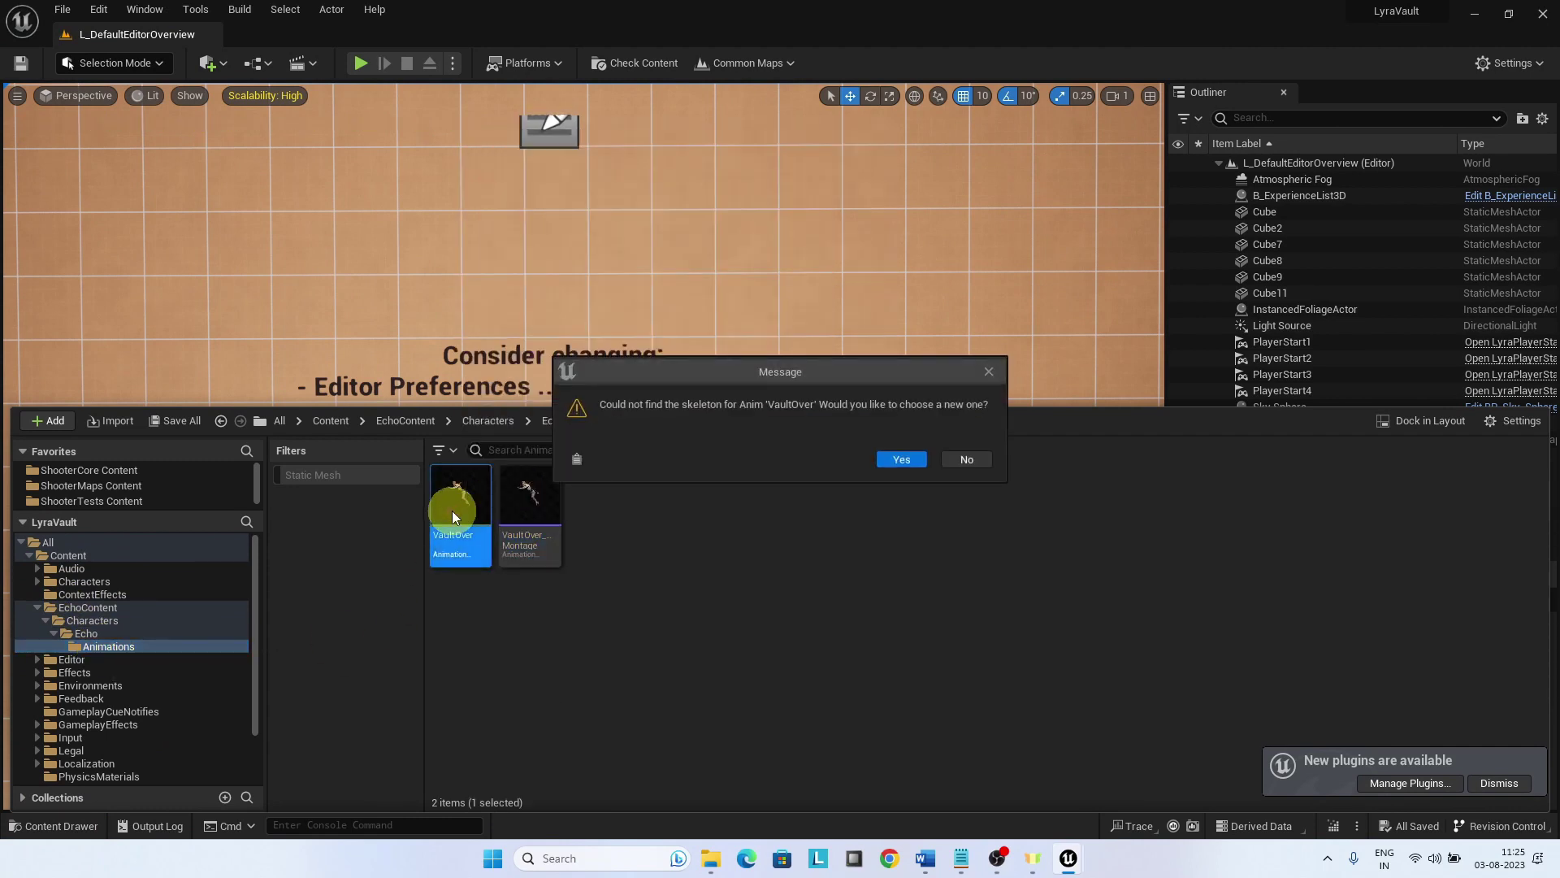
click(902, 460)
click(691, 317)
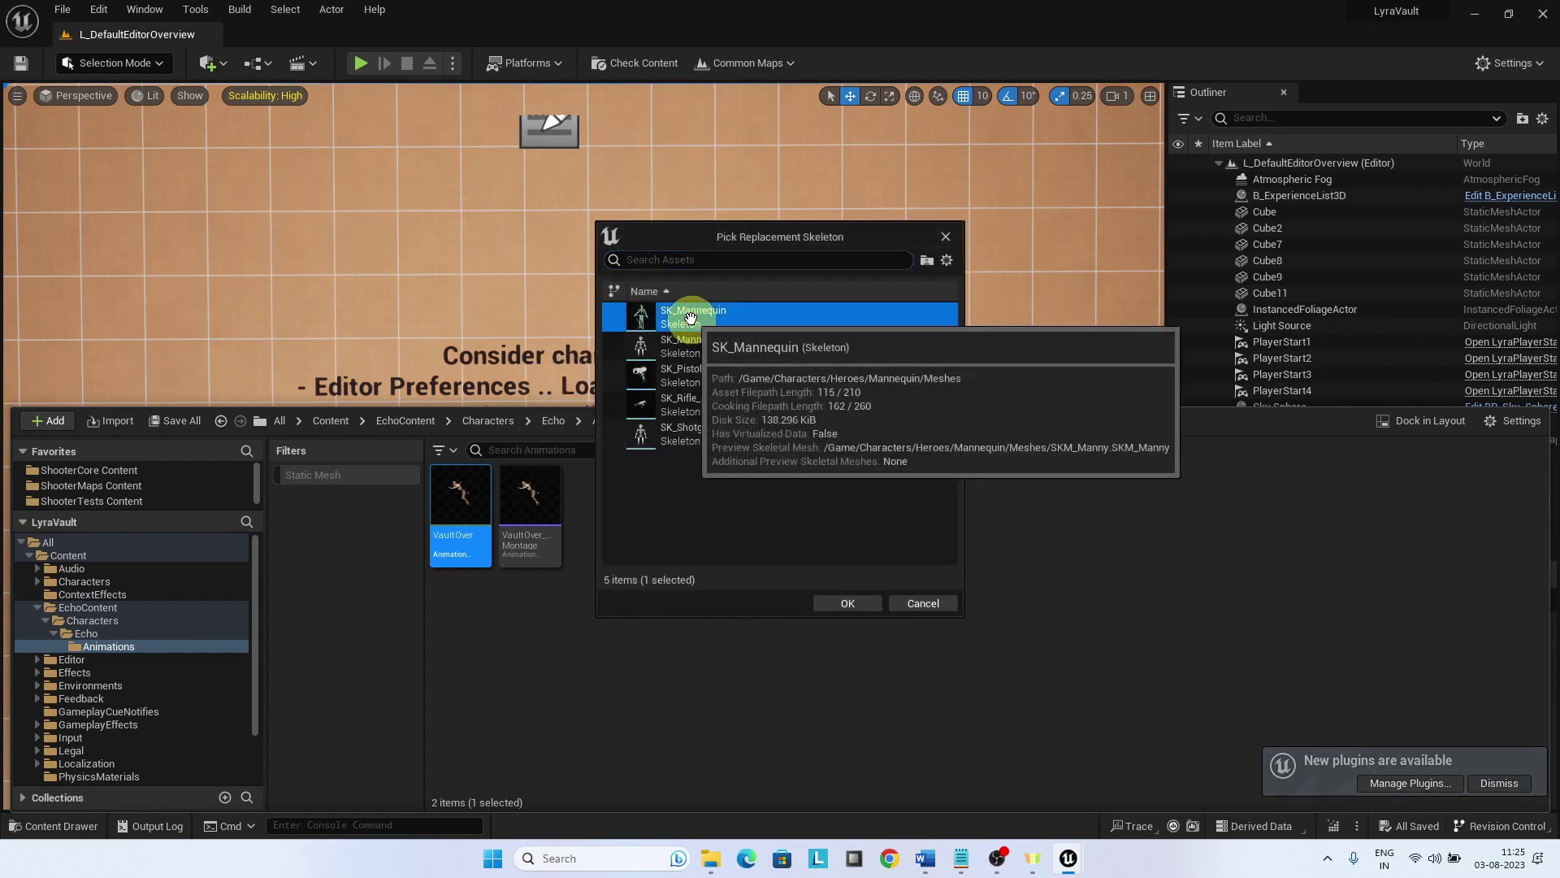
click(846, 601)
Open the VaultOver animation, pause its playback and scrub the timeline to about frame 53 to examine the vault movement.
double_click(463, 489)
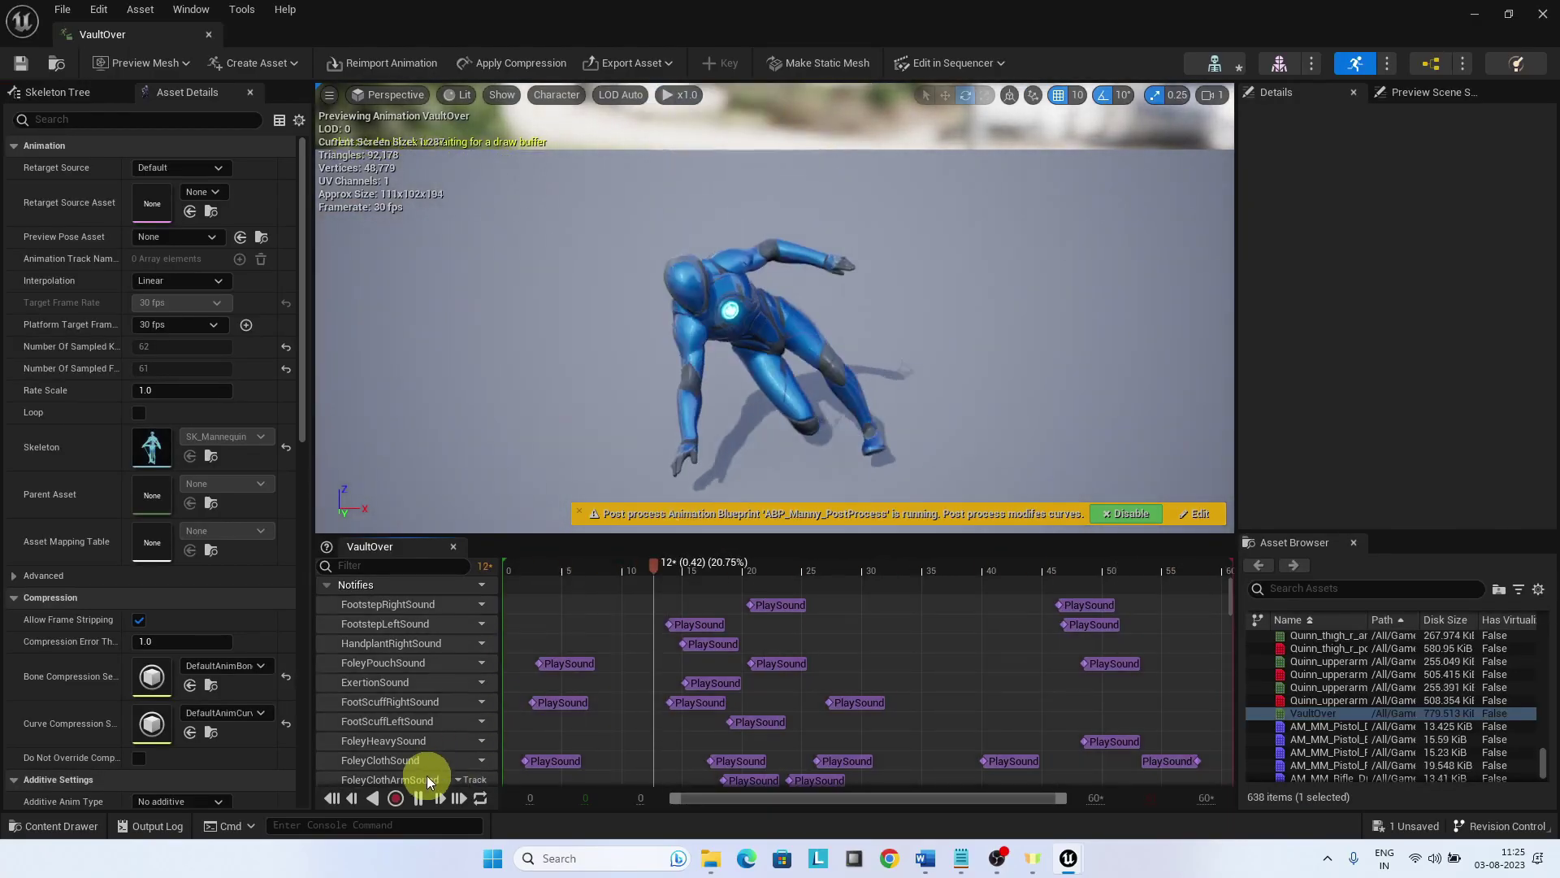
click(417, 797)
drag(831, 345, 710, 349)
drag(815, 585, 1149, 561)
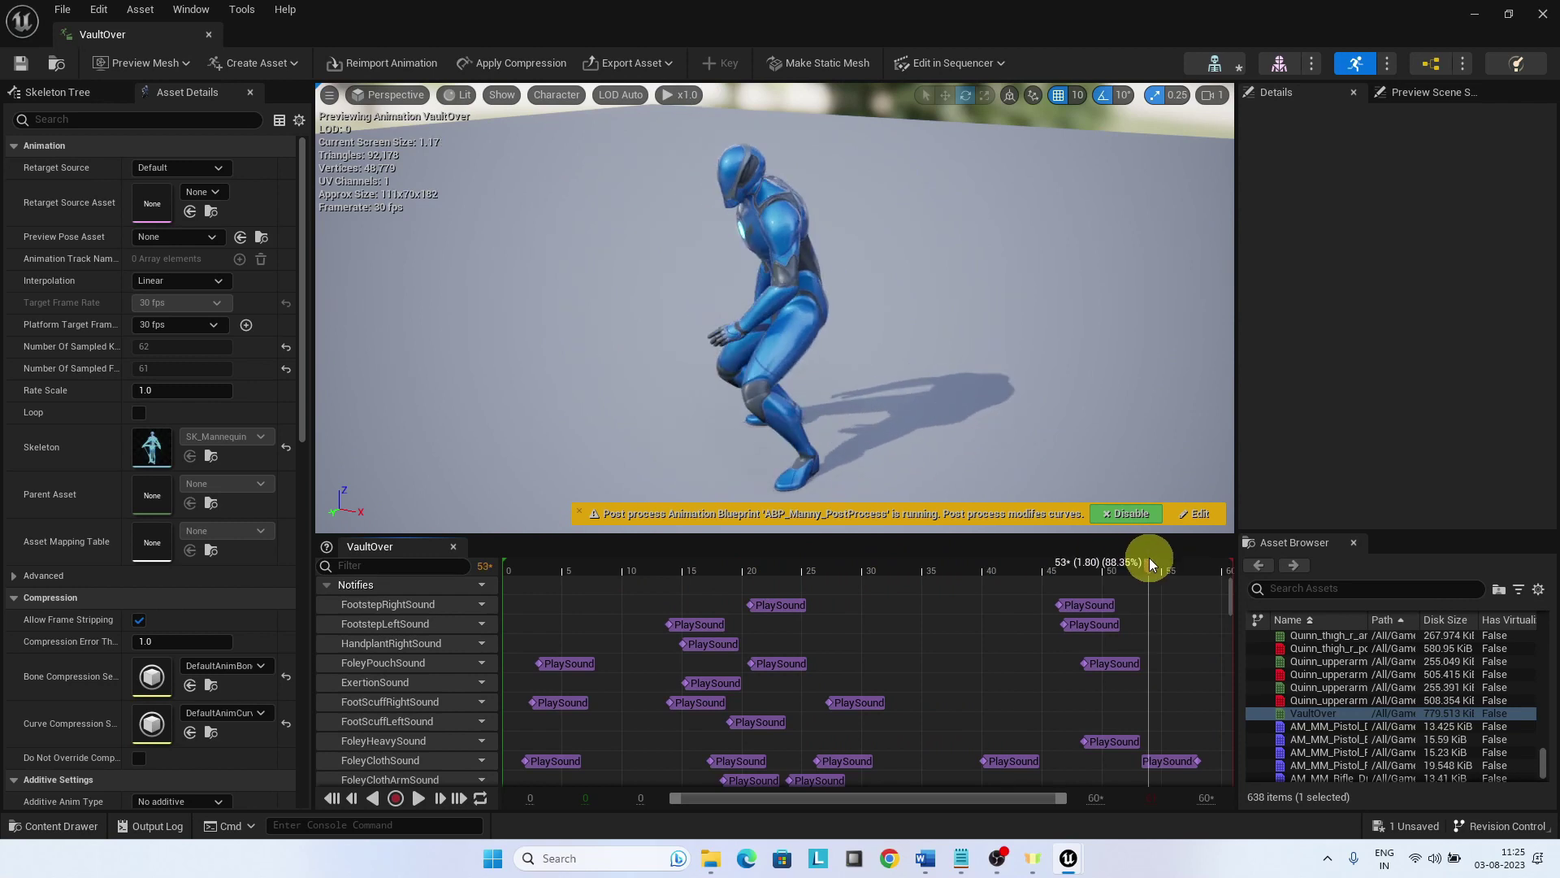
Turn off root motion for the VaultOver animation and select the root bone in the skeleton tree.
drag(301, 195, 317, 411)
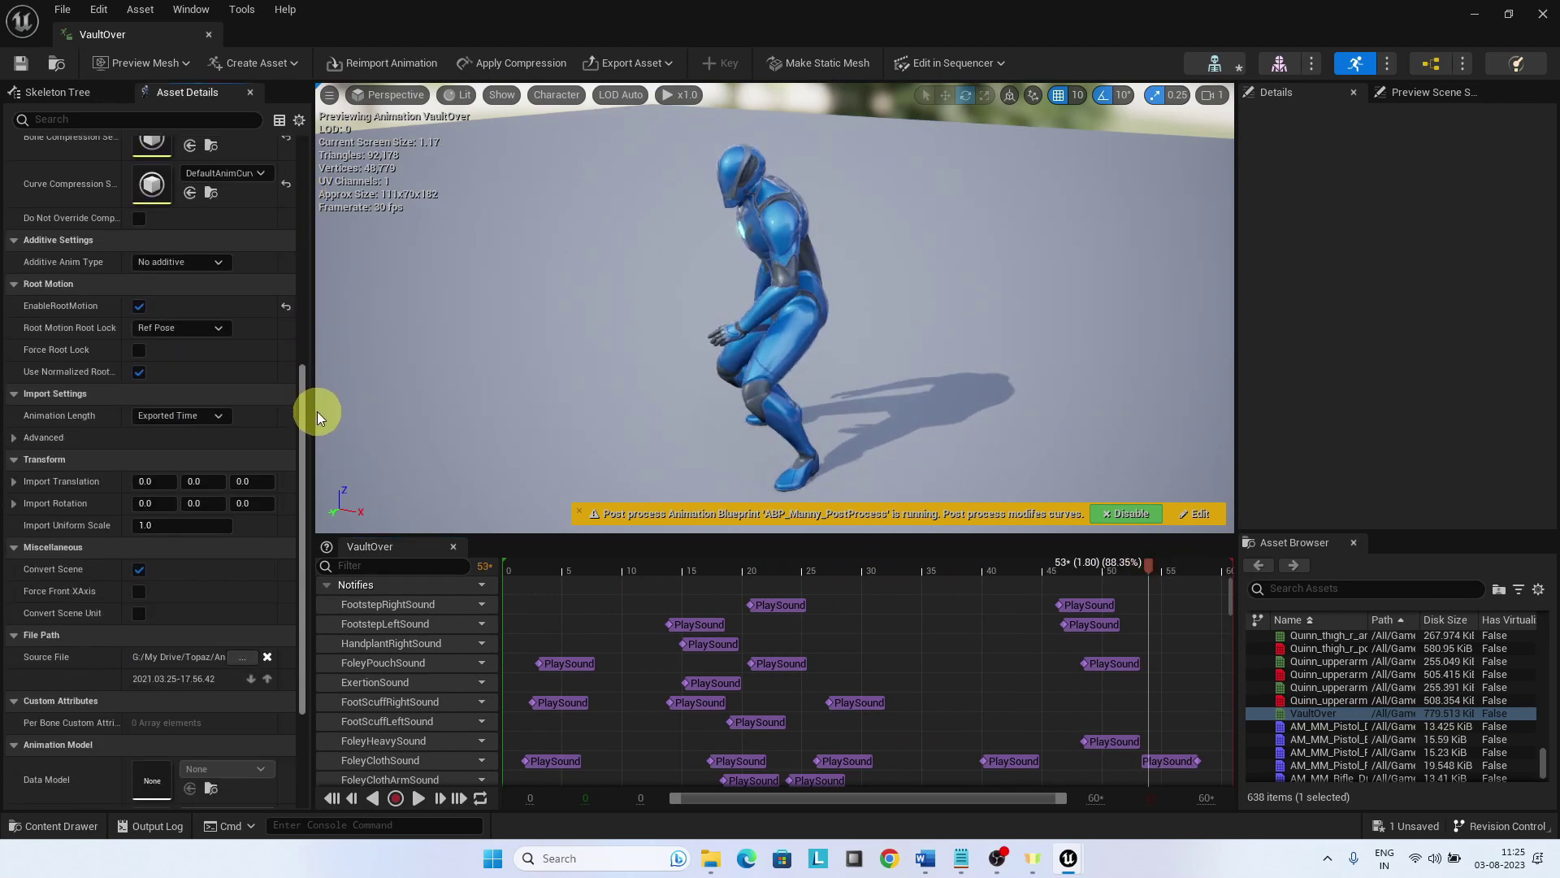
click(142, 306)
click(58, 92)
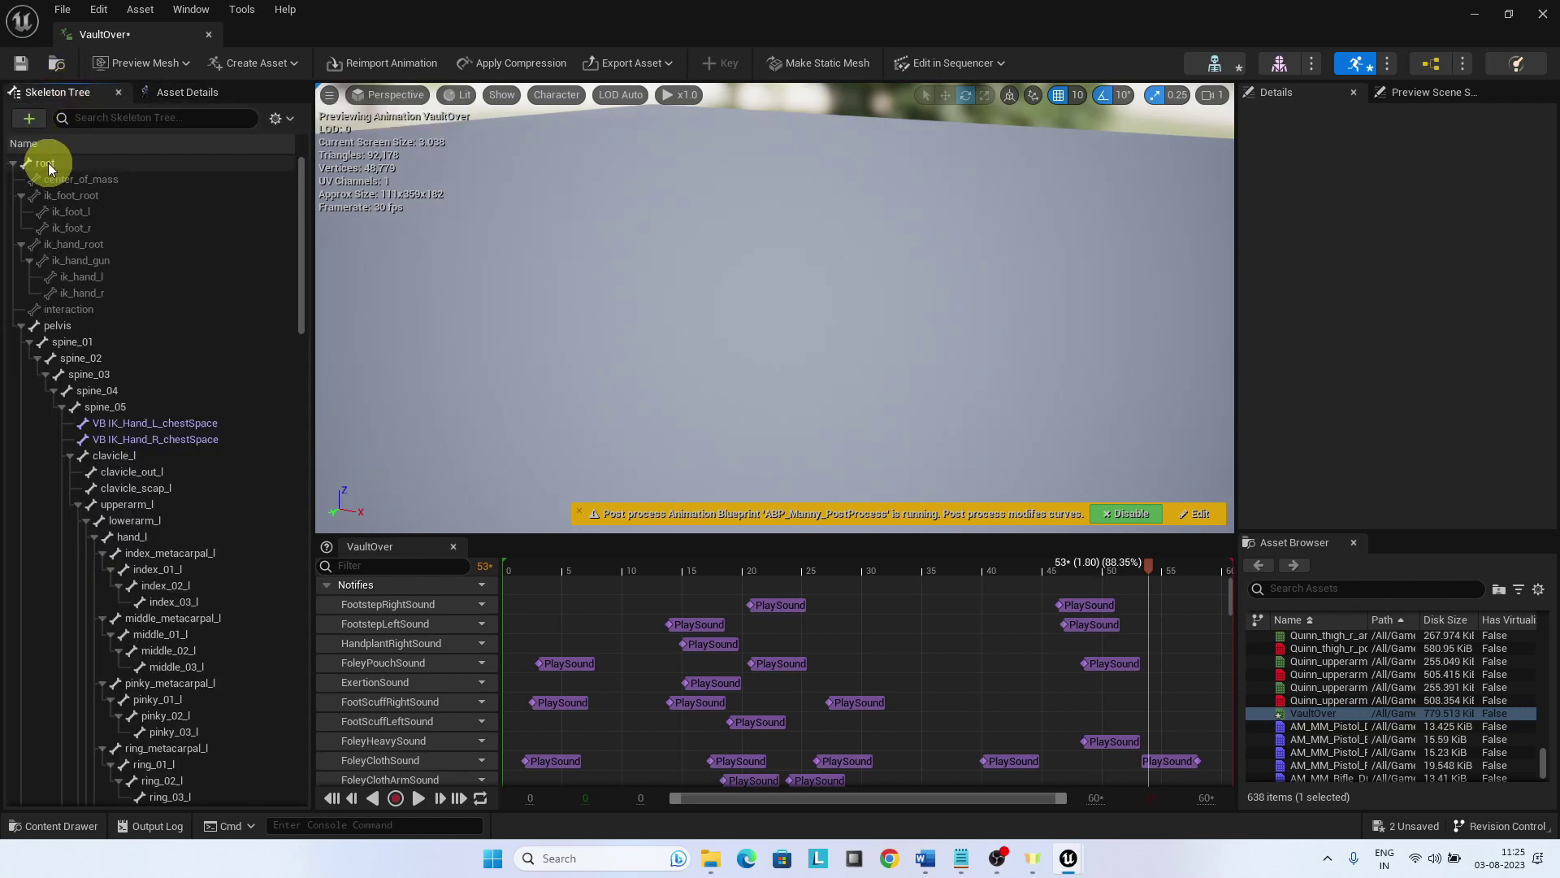
click(43, 166)
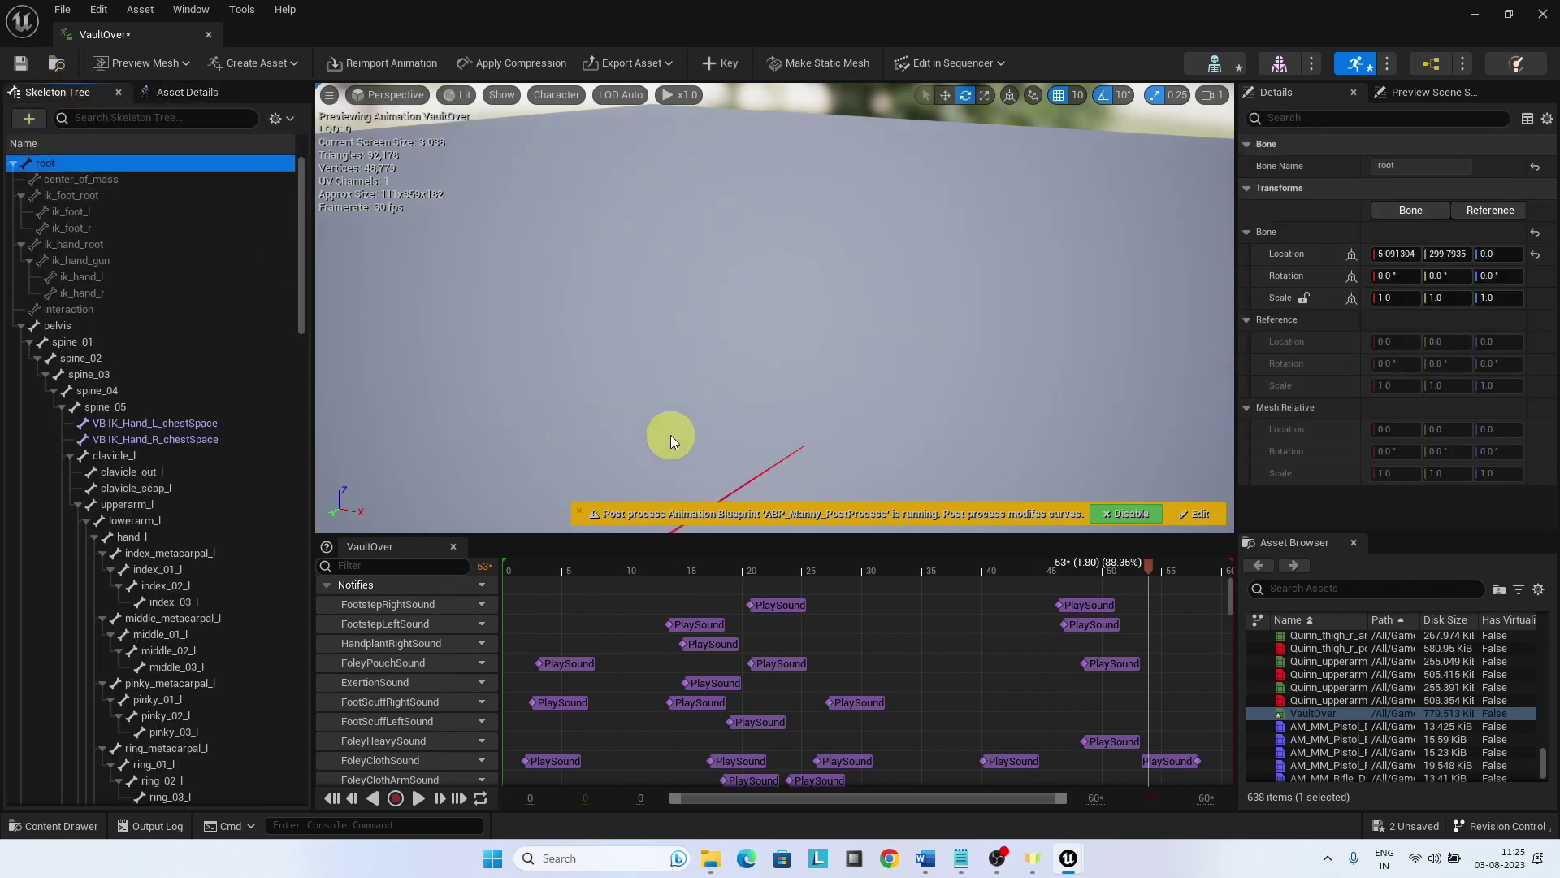
Scrub the VaultOver animation between about frame 38 and frame 0 to examine how the root bone travels with the character.
drag(1147, 568, 764, 566)
drag(832, 430, 845, 577)
drag(829, 271, 726, 392)
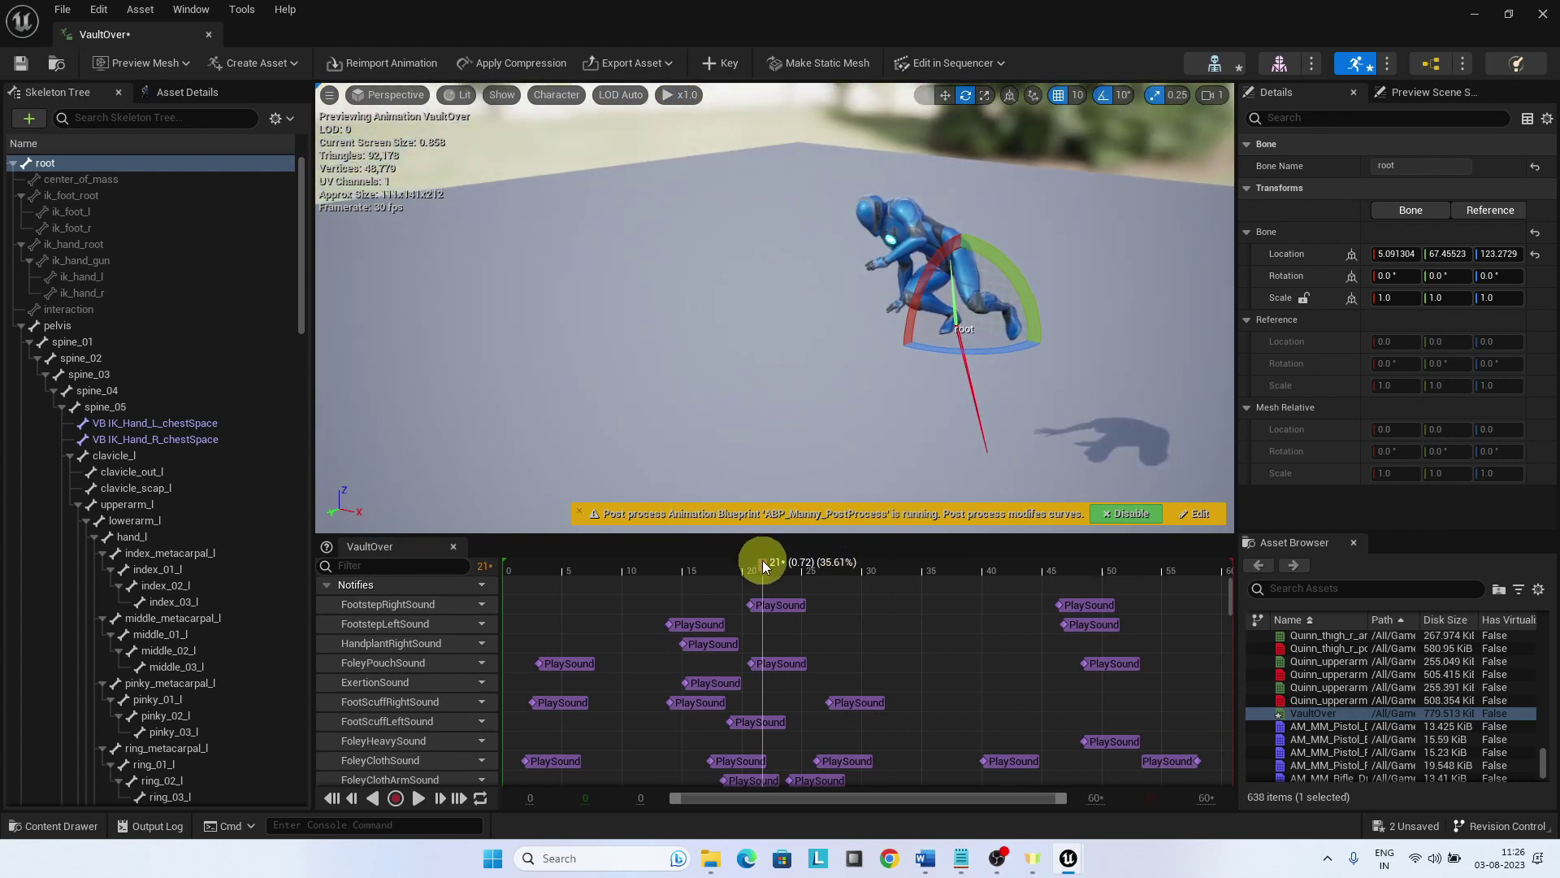
drag(762, 564, 887, 442)
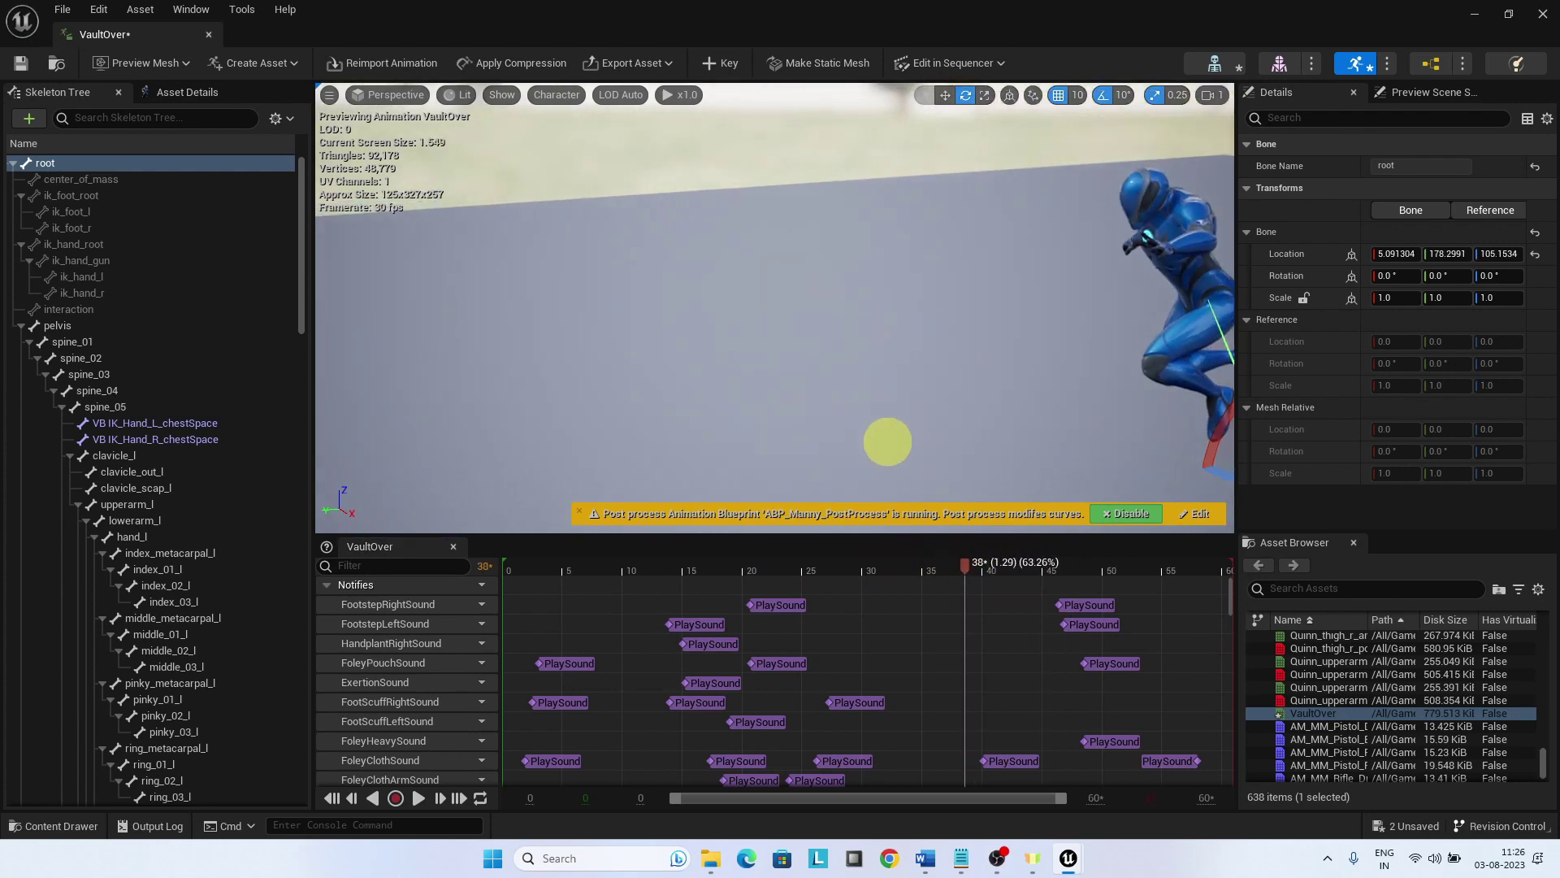
drag(1006, 468, 1005, 511)
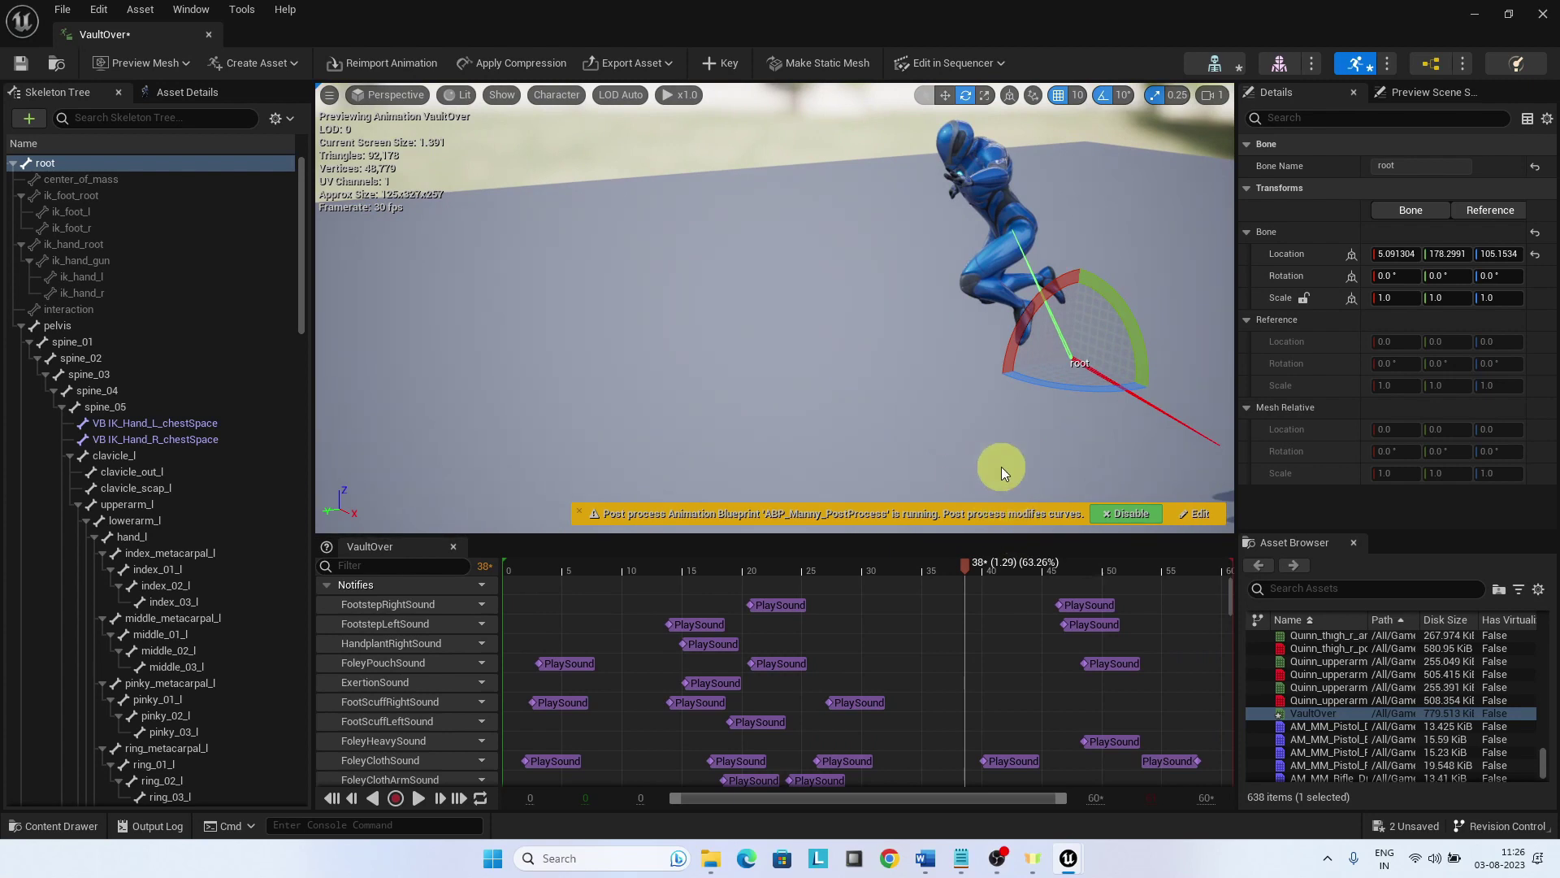
drag(972, 564, 904, 455)
drag(731, 566, 487, 525)
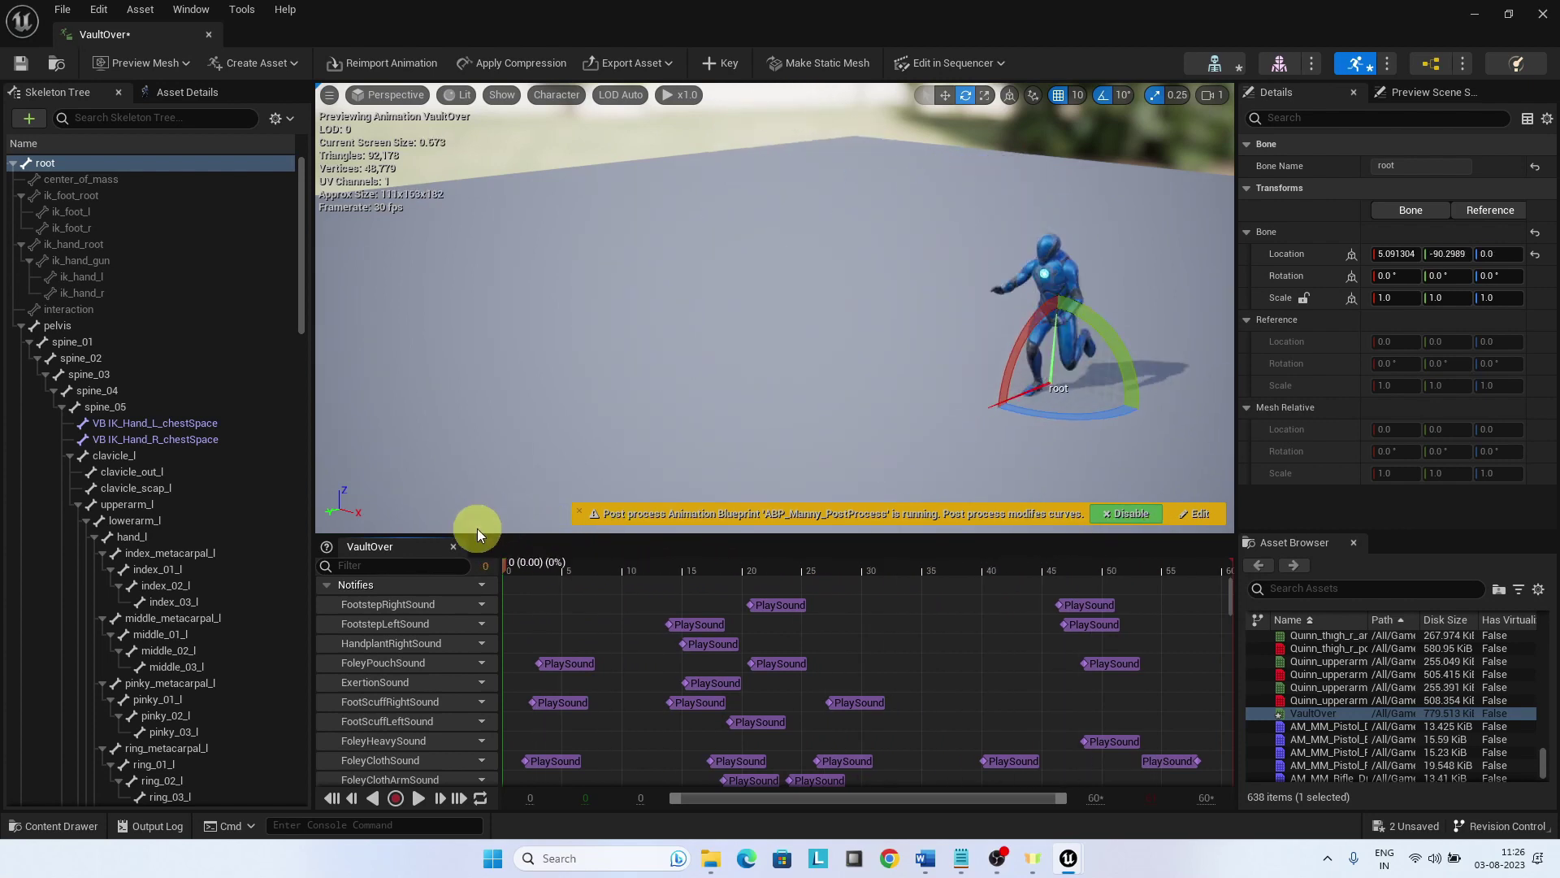
Turn root motion back on for the VaultOver animation, preview it through the last frame, and save and close it.
click(186, 93)
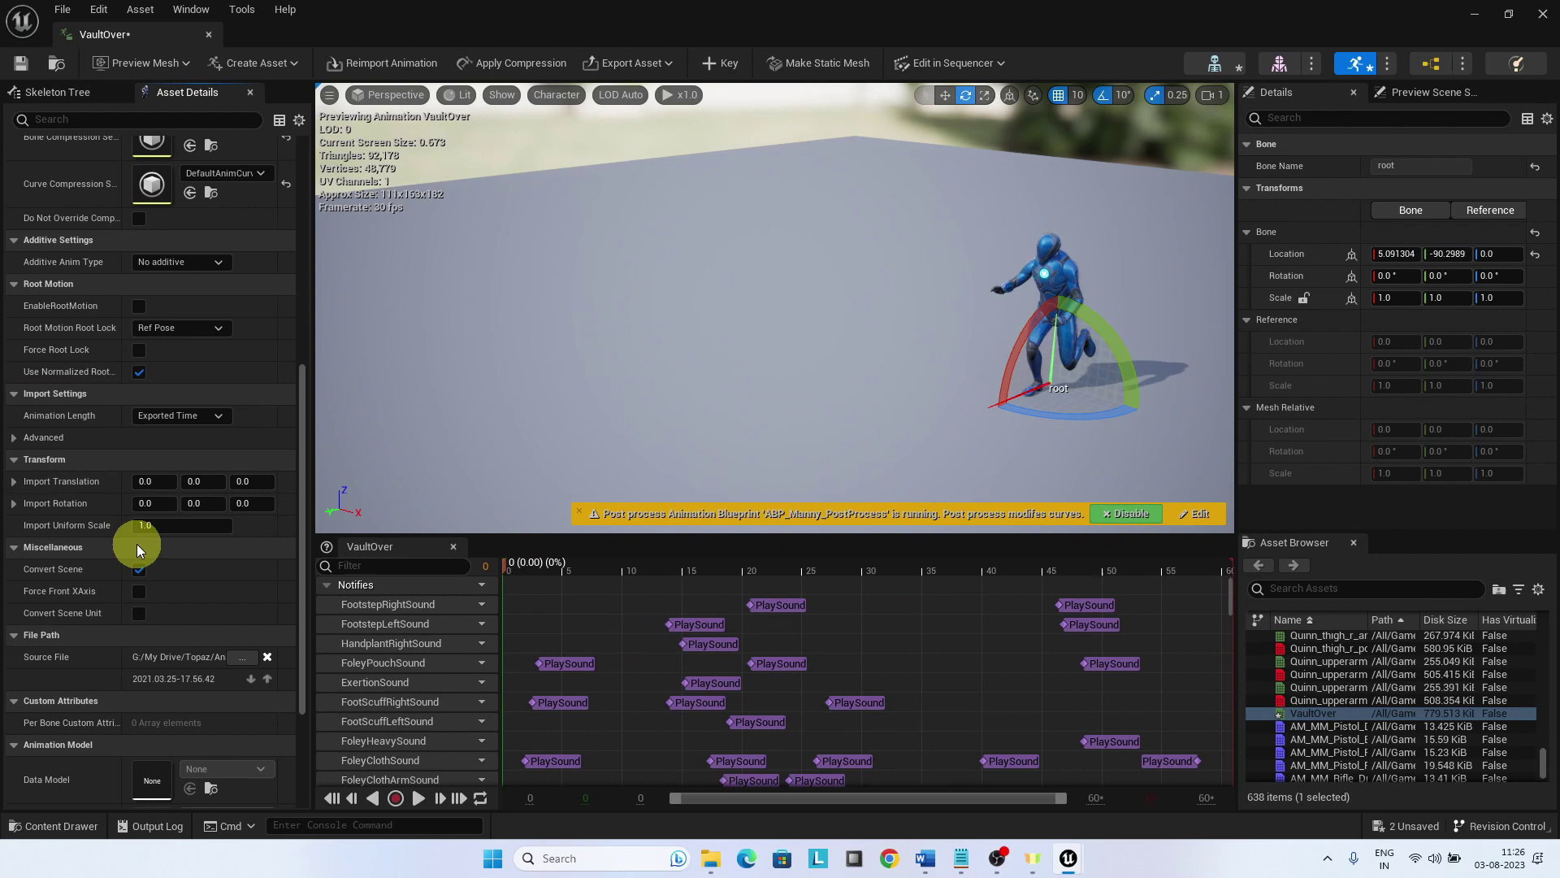
click(139, 306)
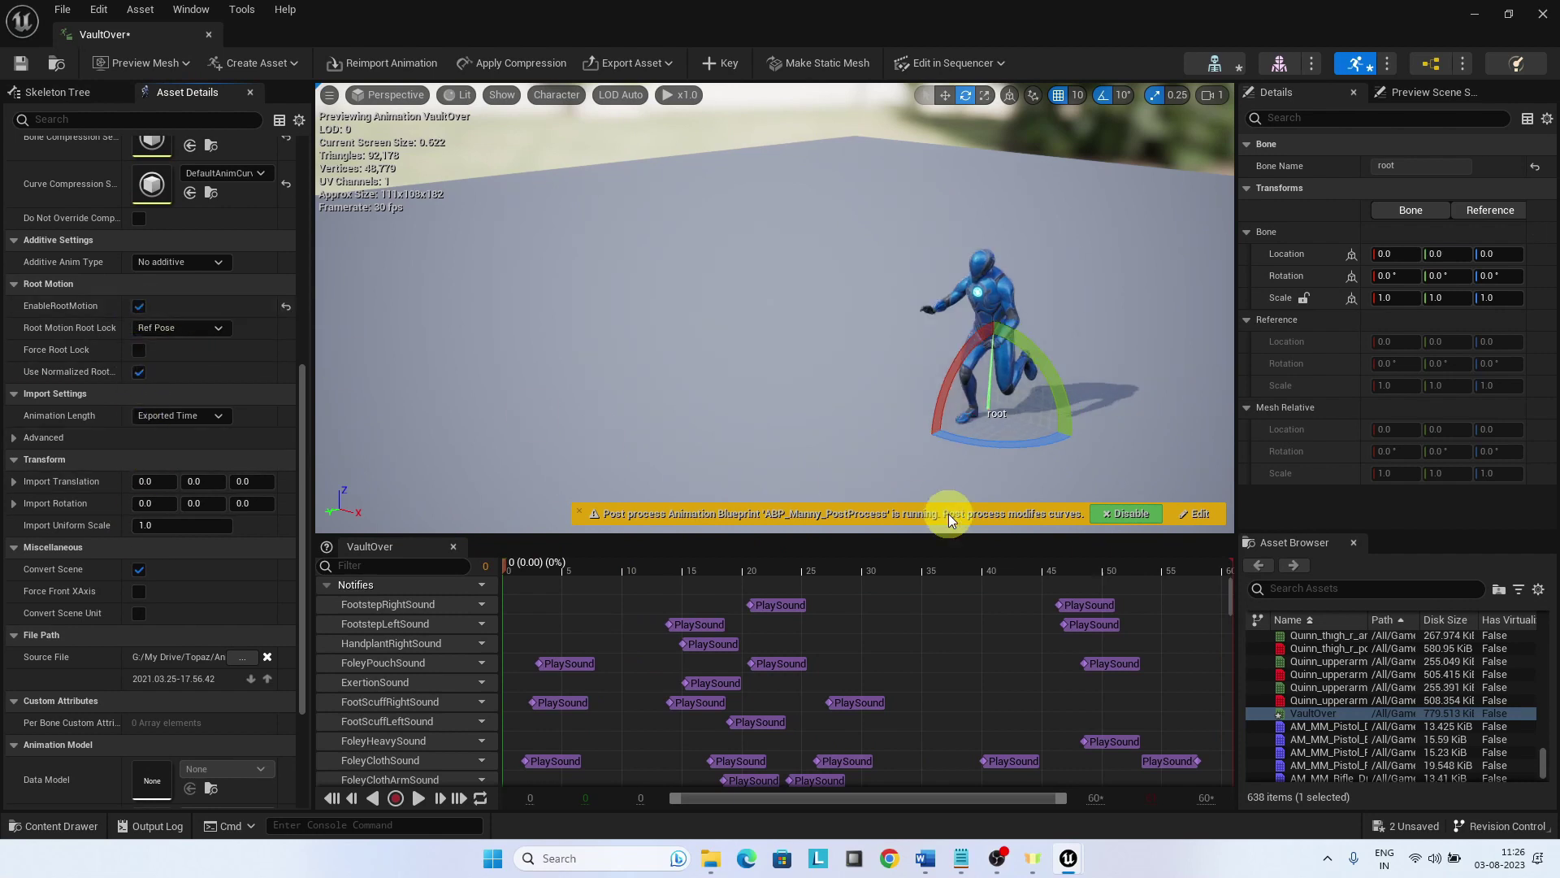
drag(1046, 568, 1230, 584)
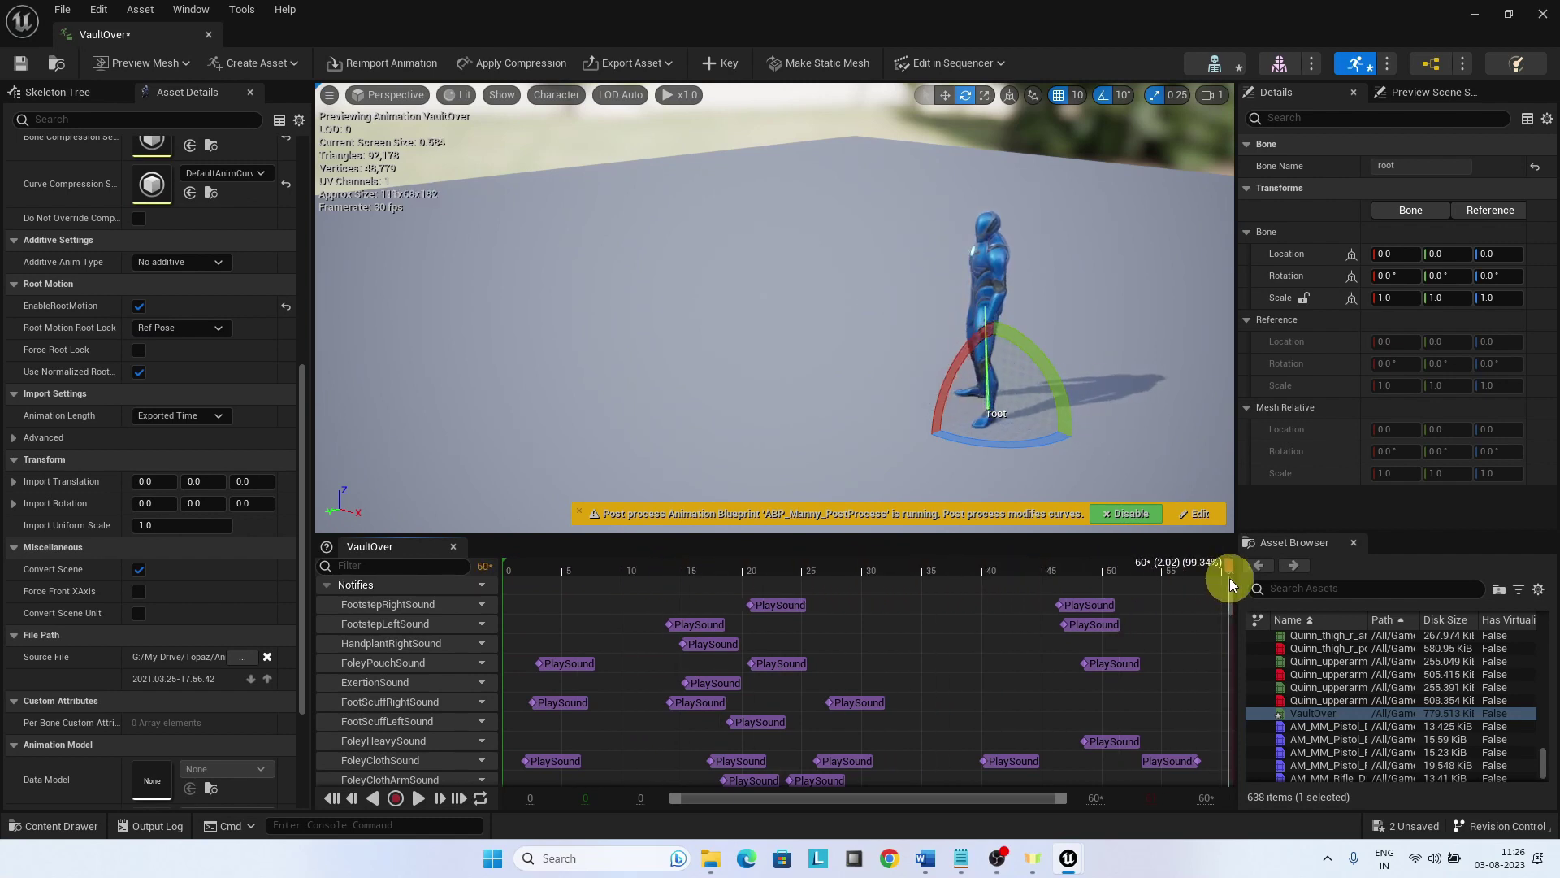
click(22, 63)
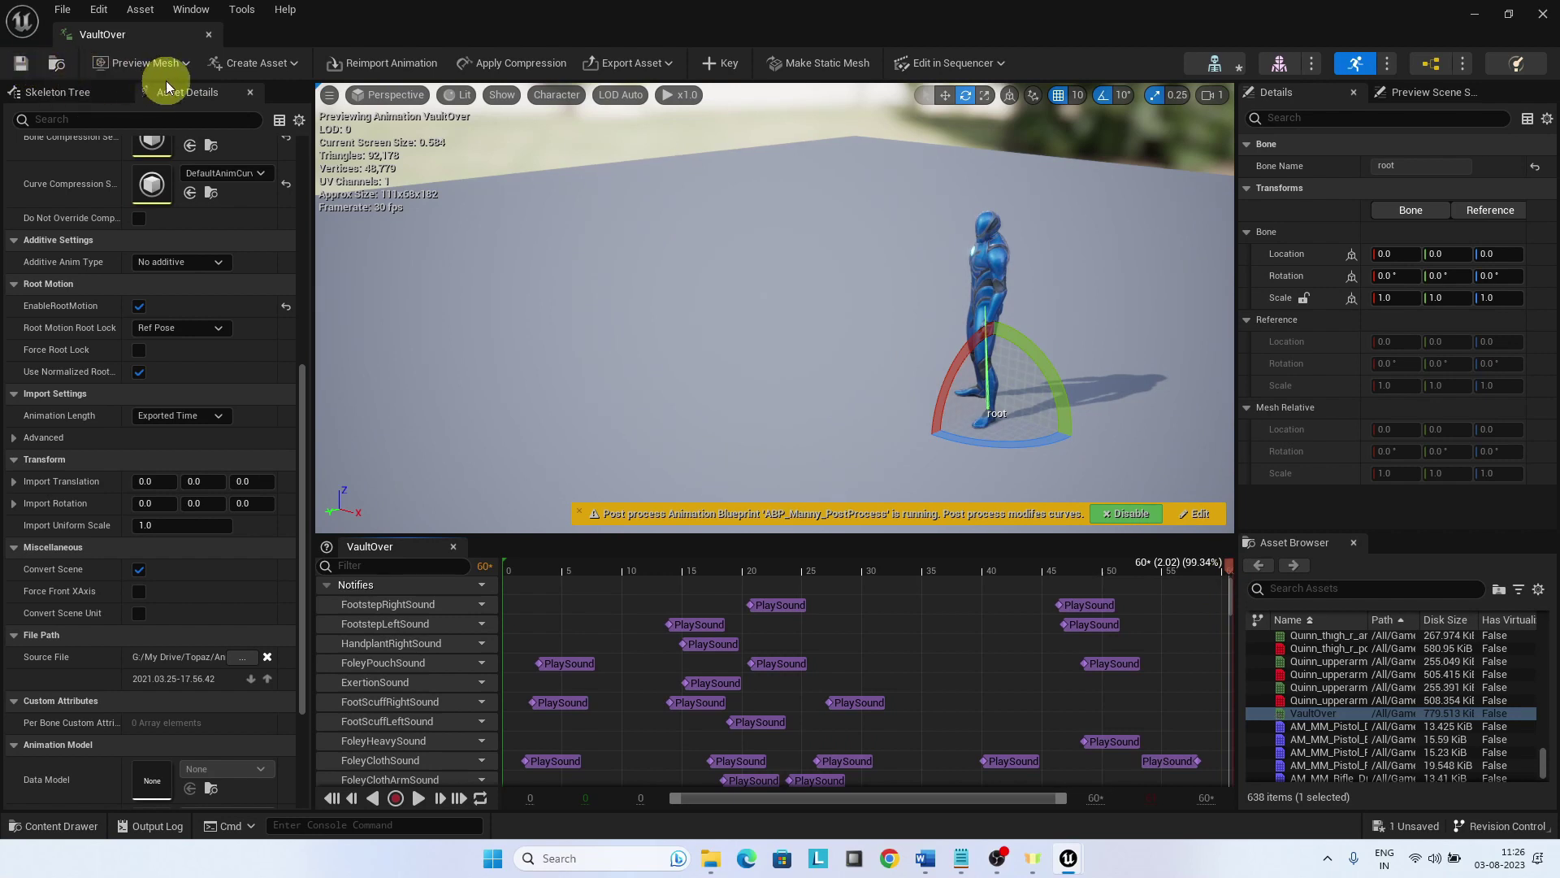
click(209, 34)
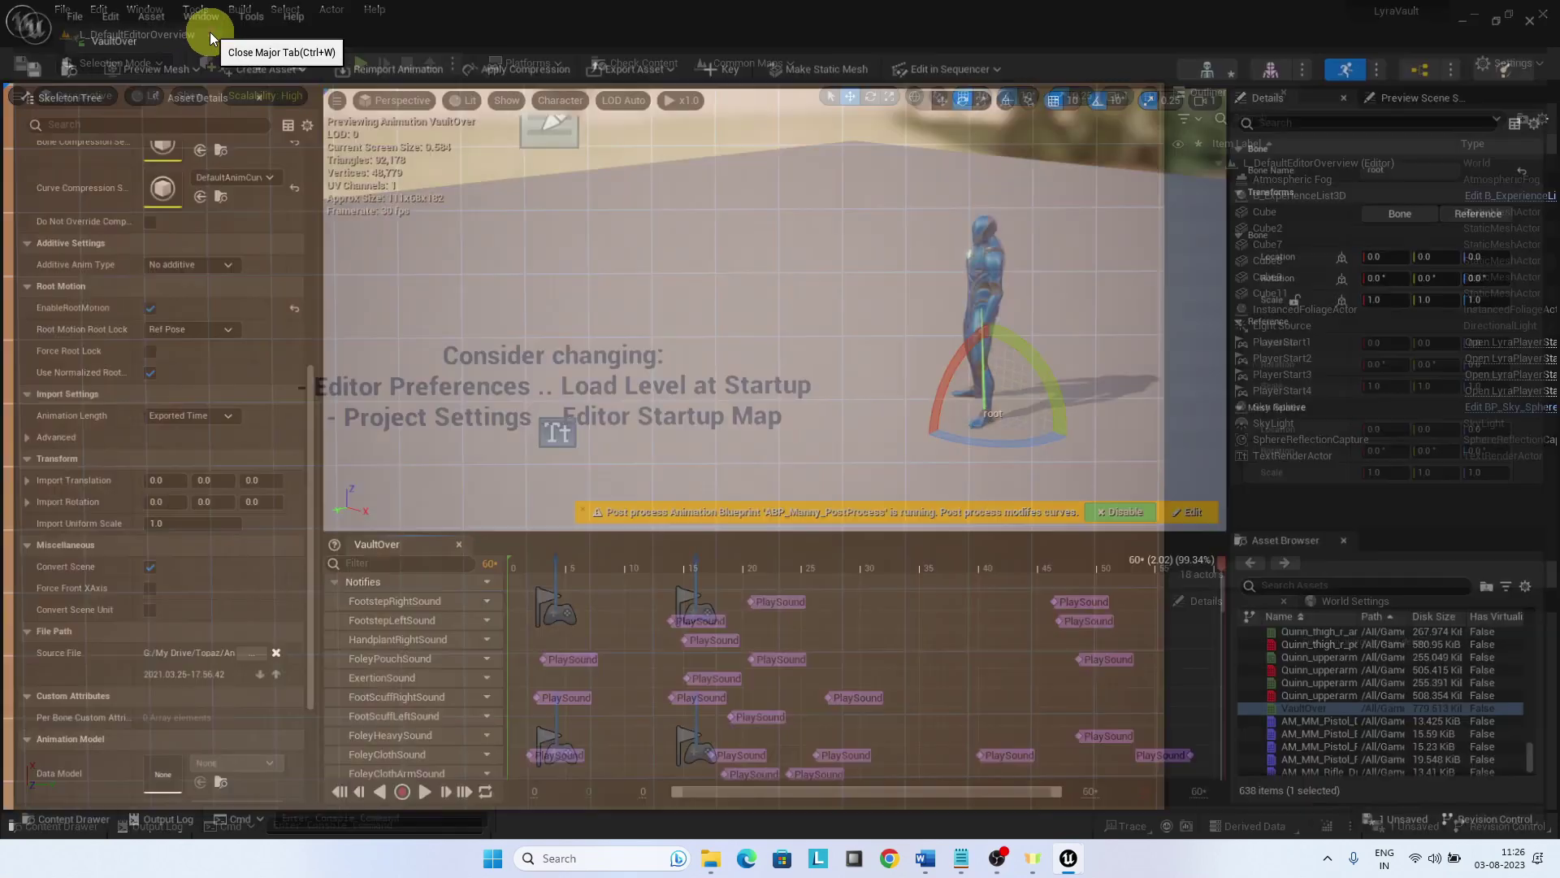
Find the Motion Warping plugin and enable it for the project, accepting its beta status.
click(65, 10)
mouse_move(98, 9)
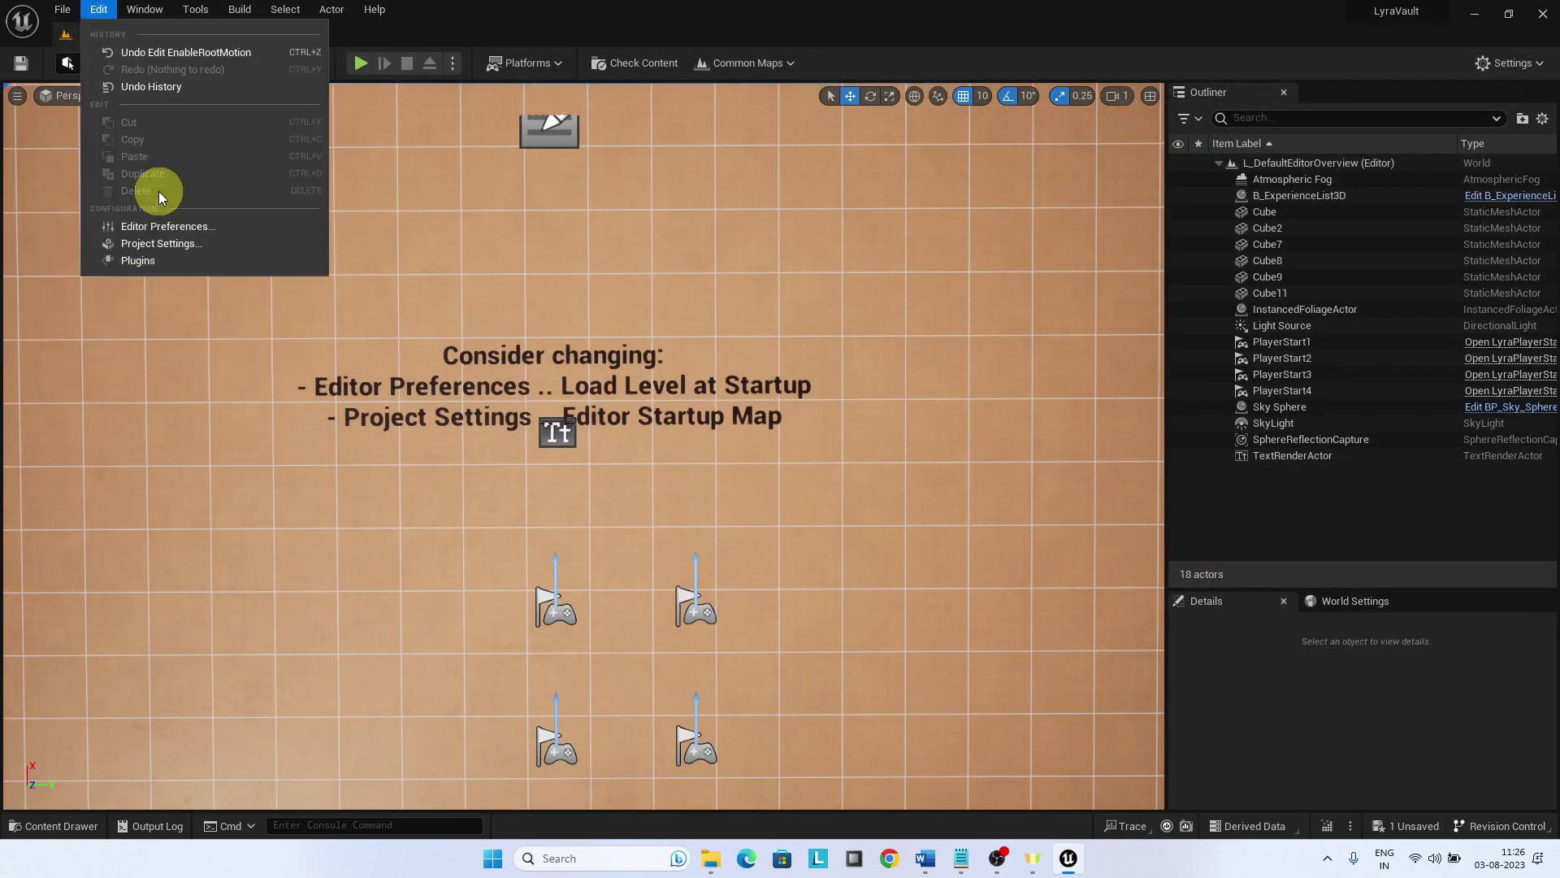
click(138, 261)
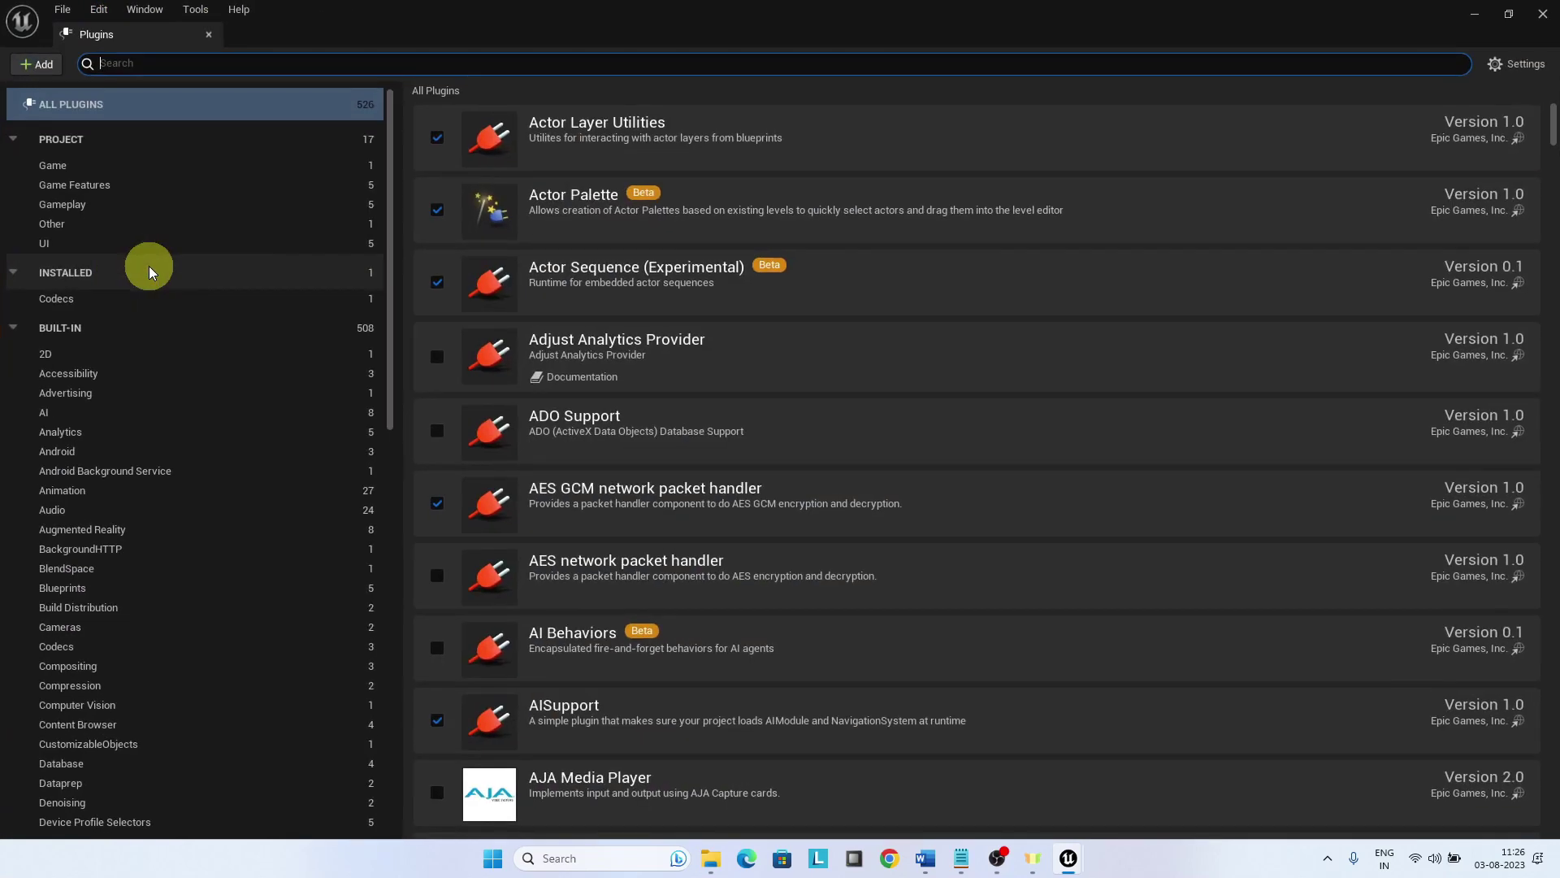
click(164, 64)
text(motion warp)
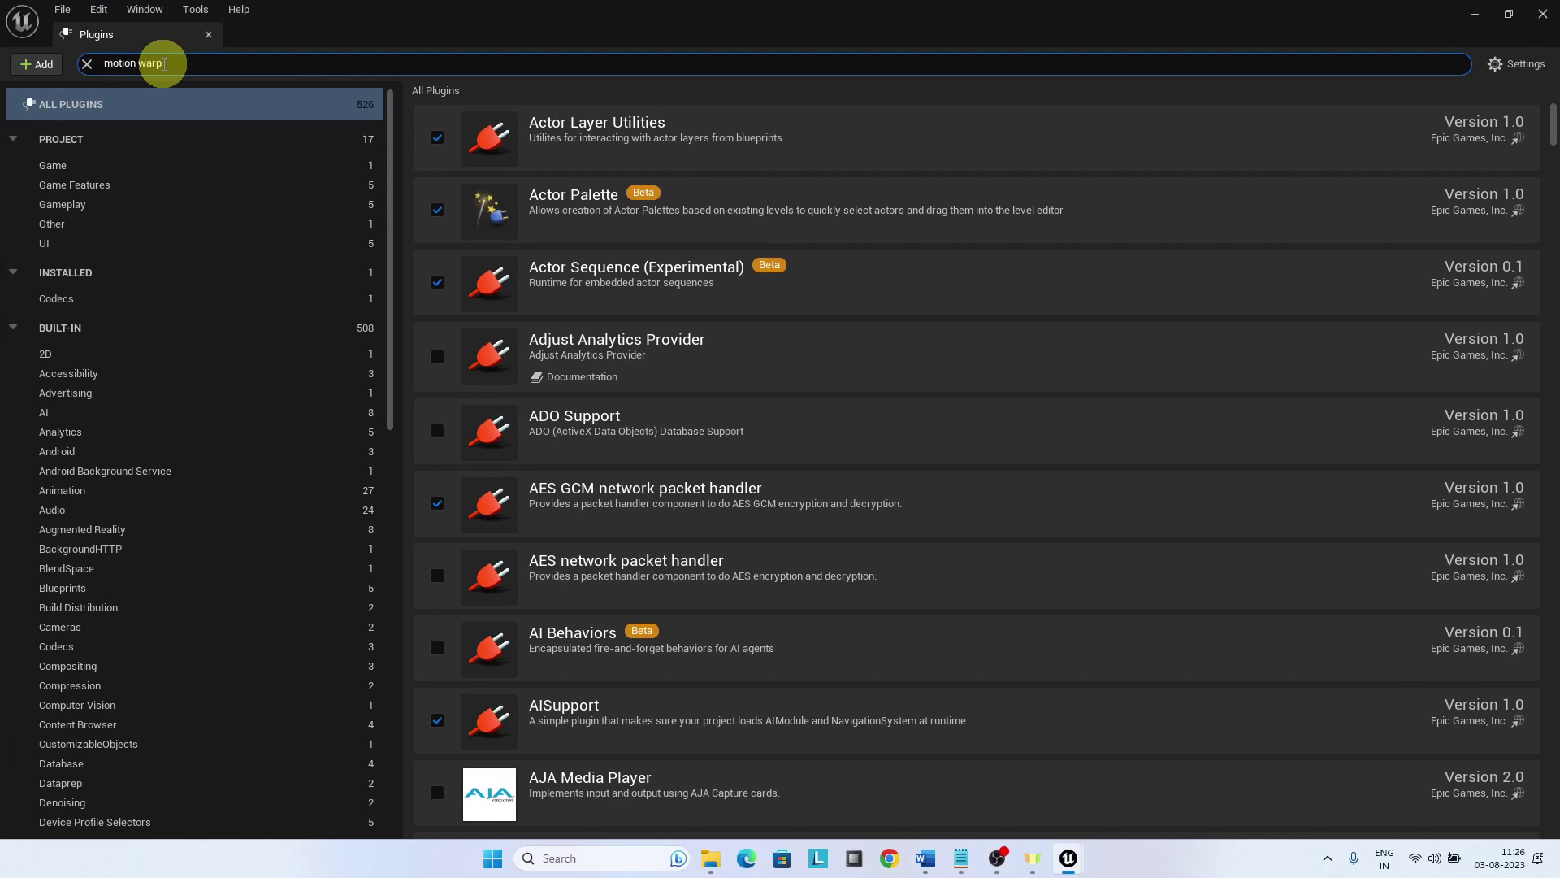
text(i)
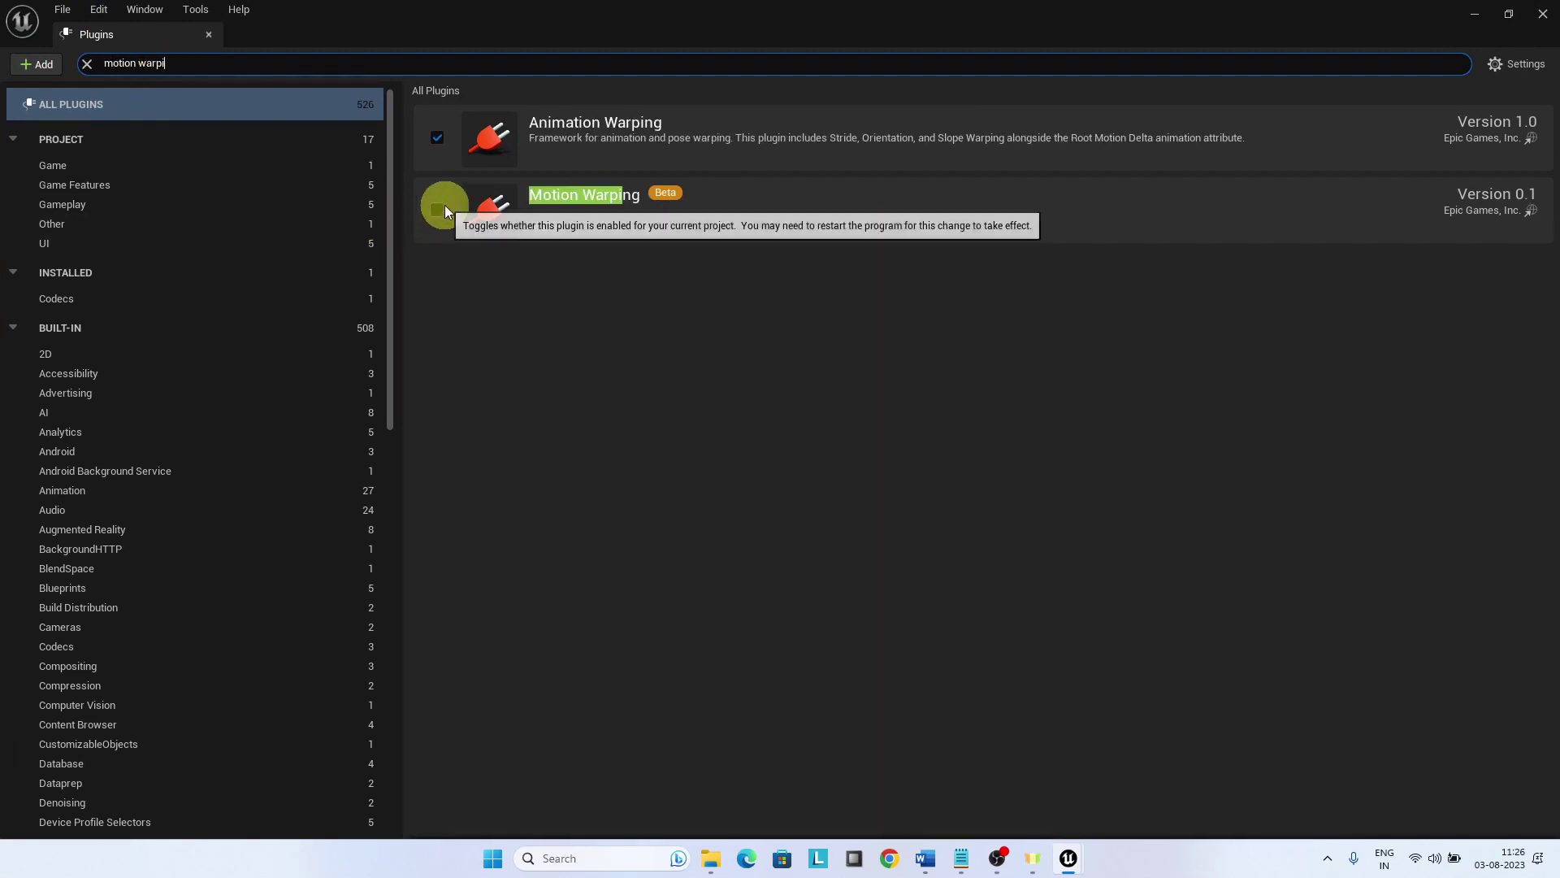
click(436, 210)
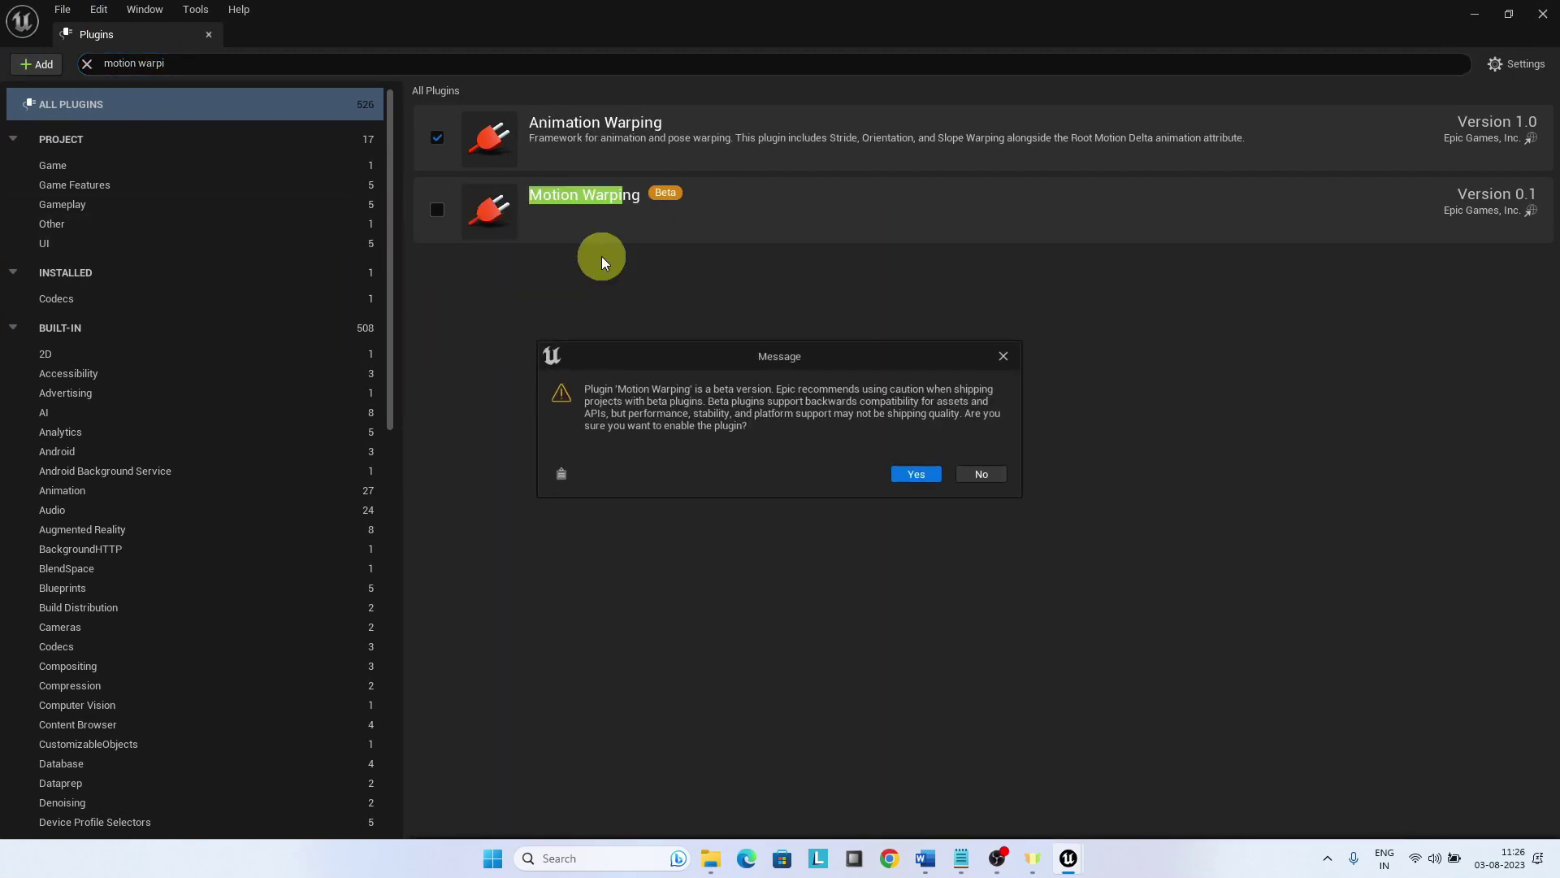
click(921, 475)
Restart the editor with the SK_Mannequin changes saved and close the plugin browser.
click(1492, 804)
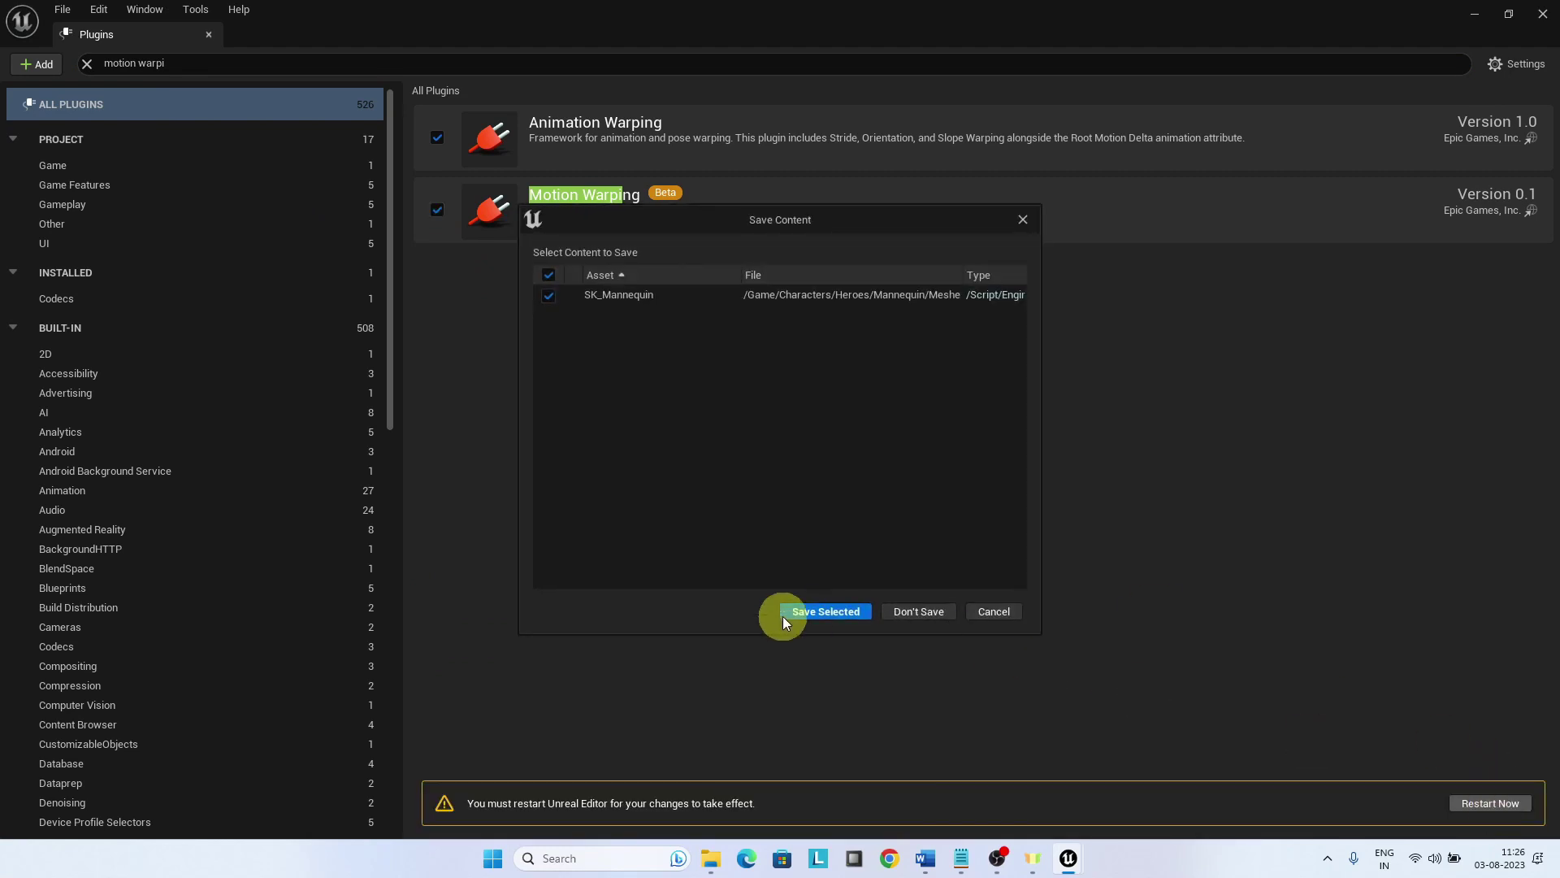
click(811, 612)
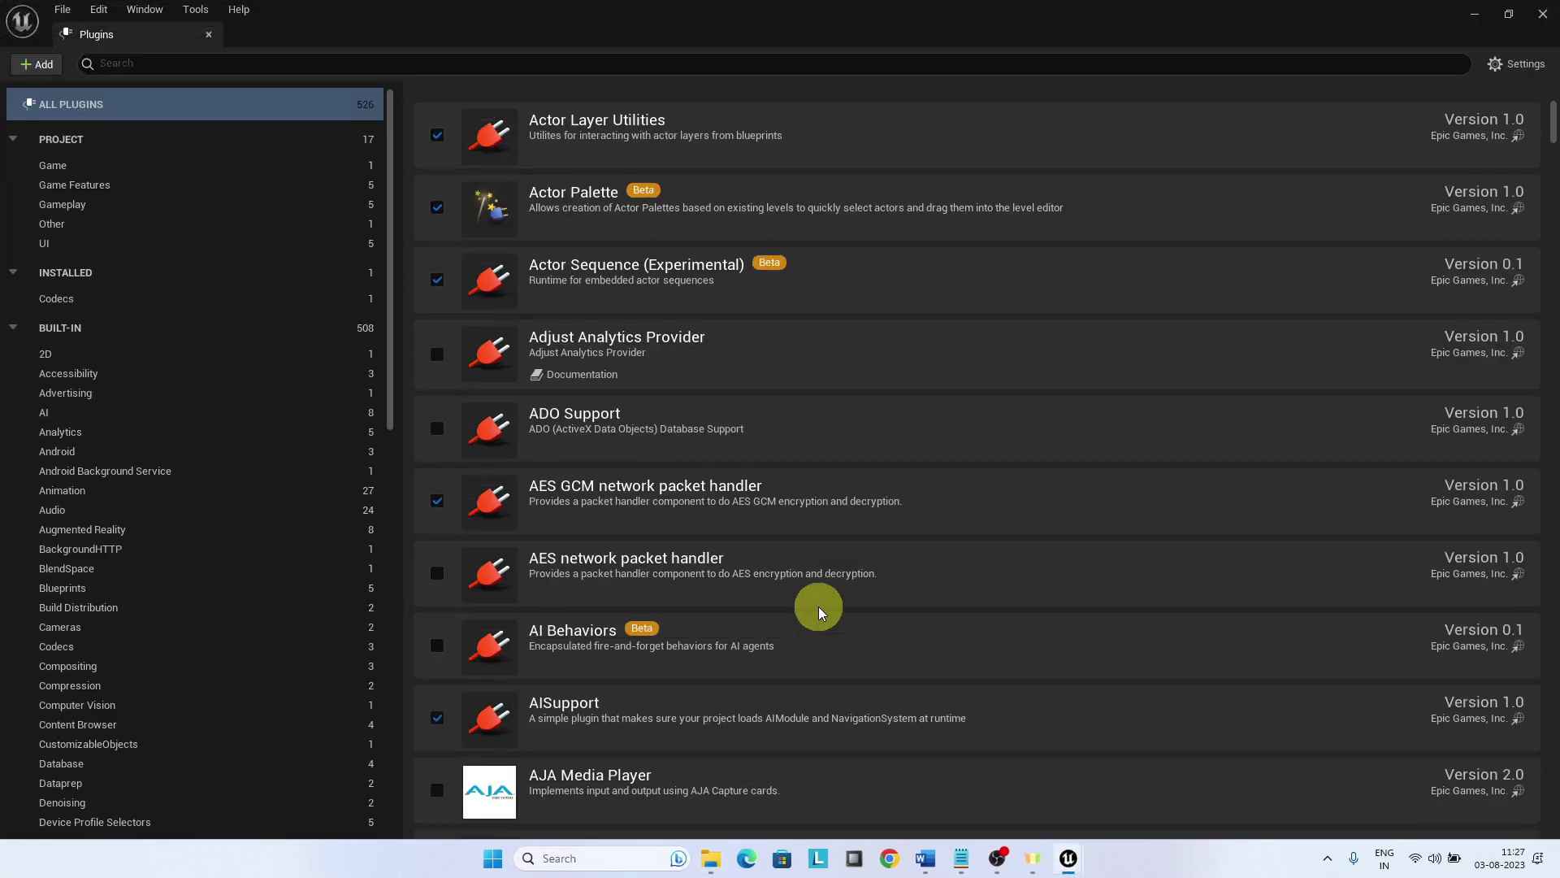
click(209, 39)
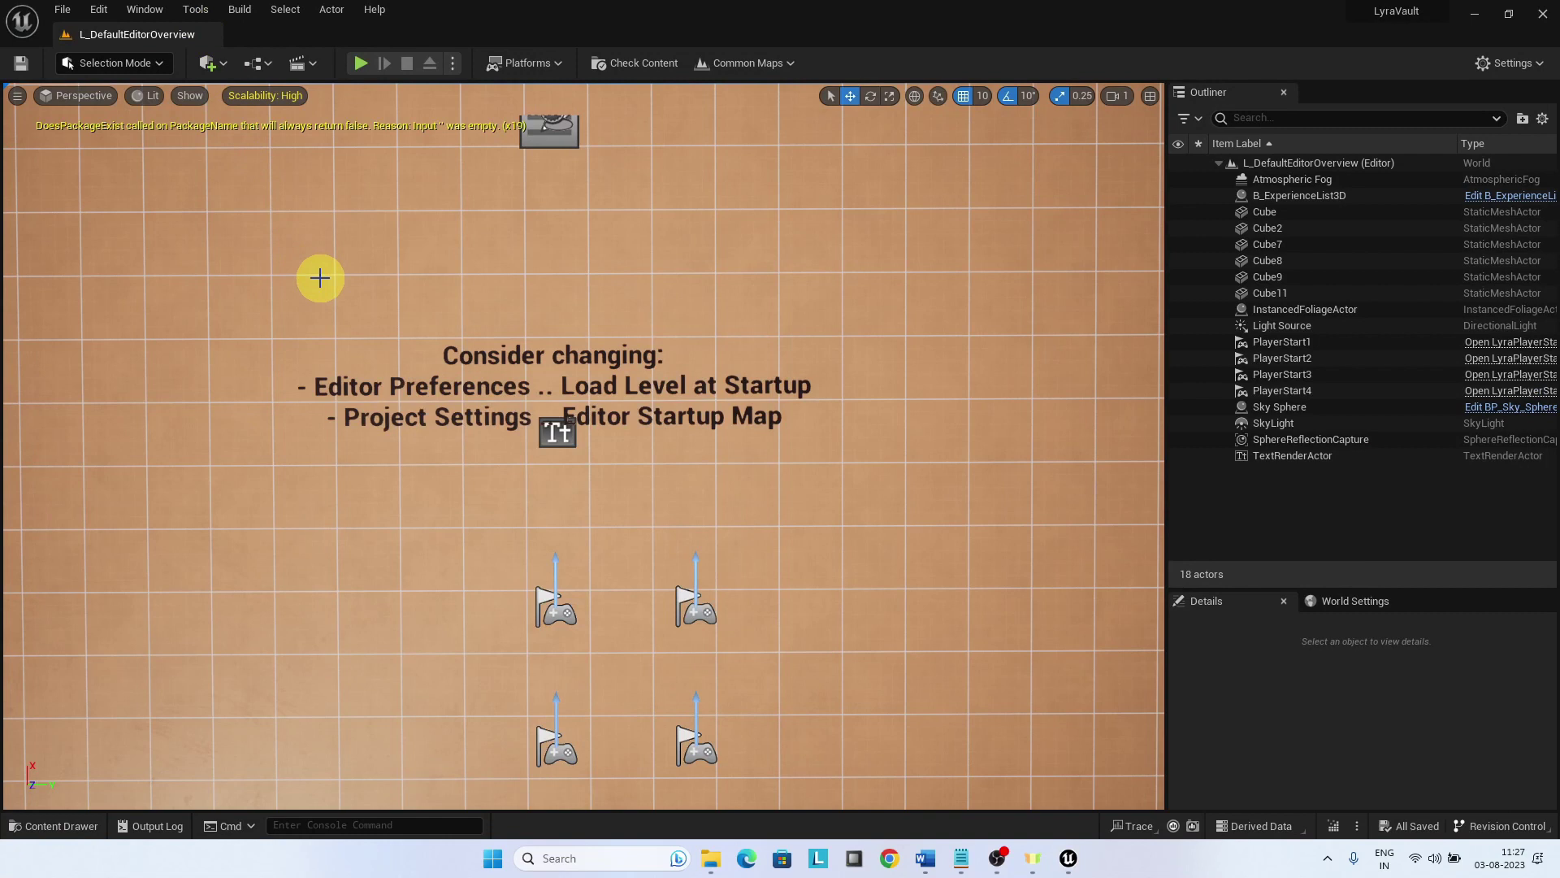
Open VaultOver_Montage from EchoContent/Characters/Echo/Animations with SK_Mannequin as its replacement skeleton and save the montage.
click(58, 834)
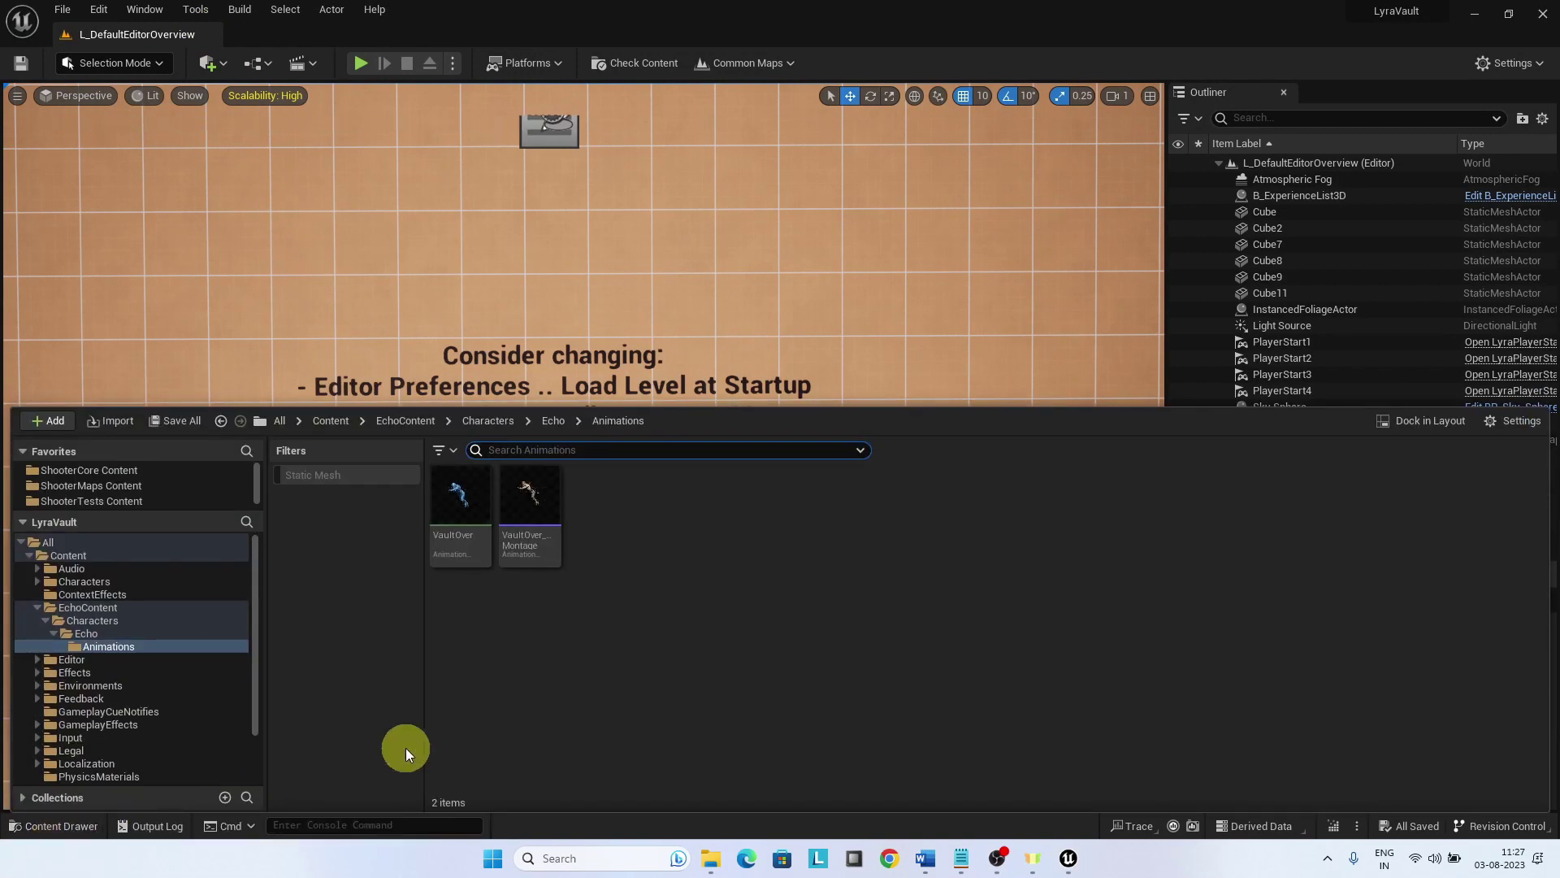
double_click(535, 493)
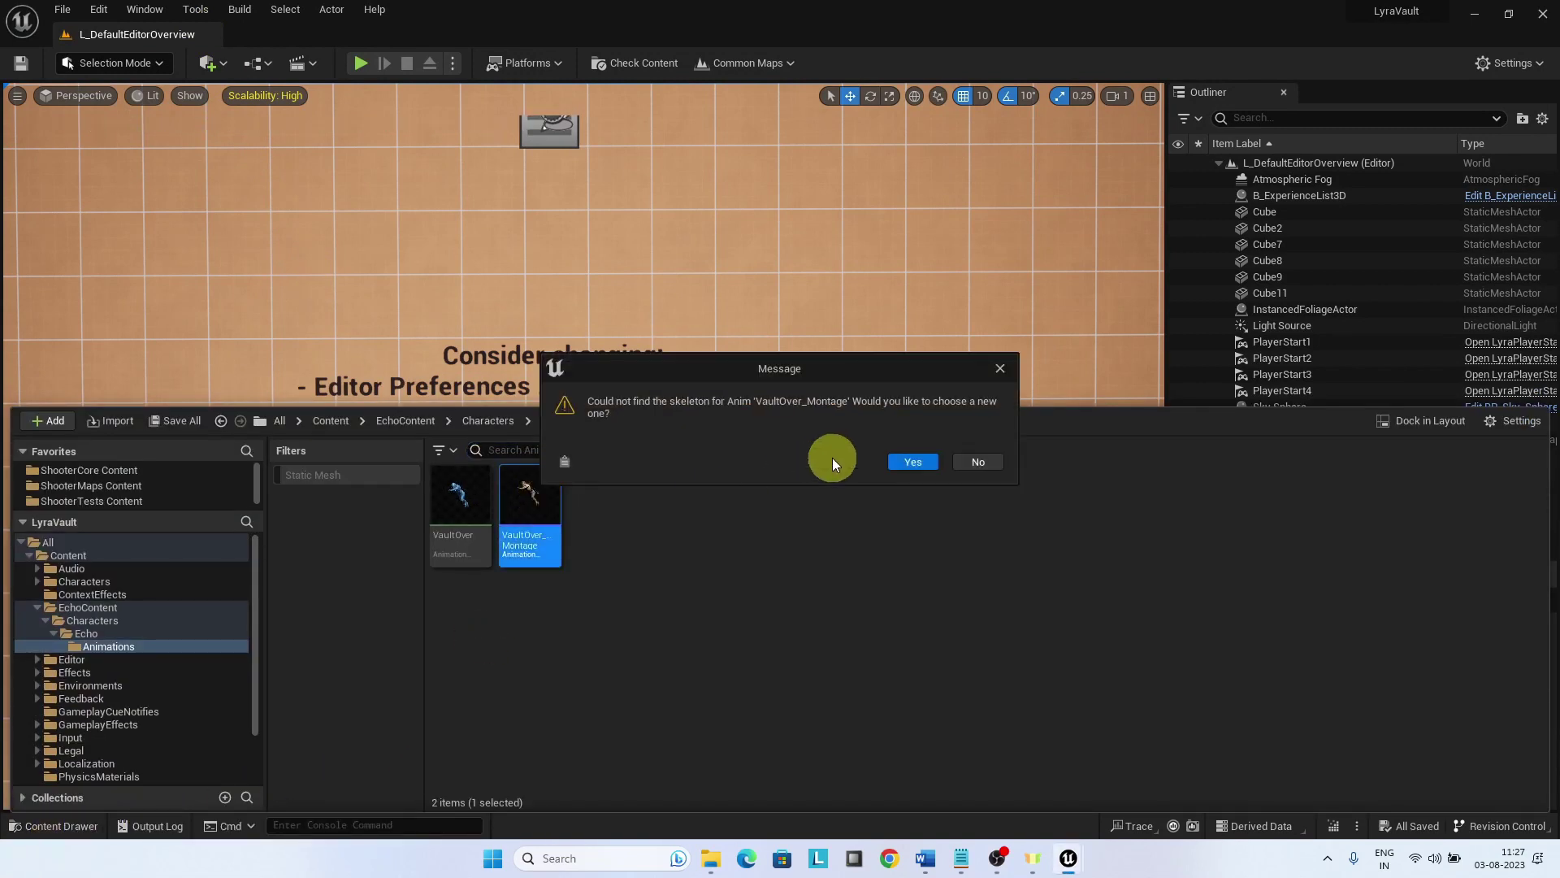
click(913, 463)
click(707, 316)
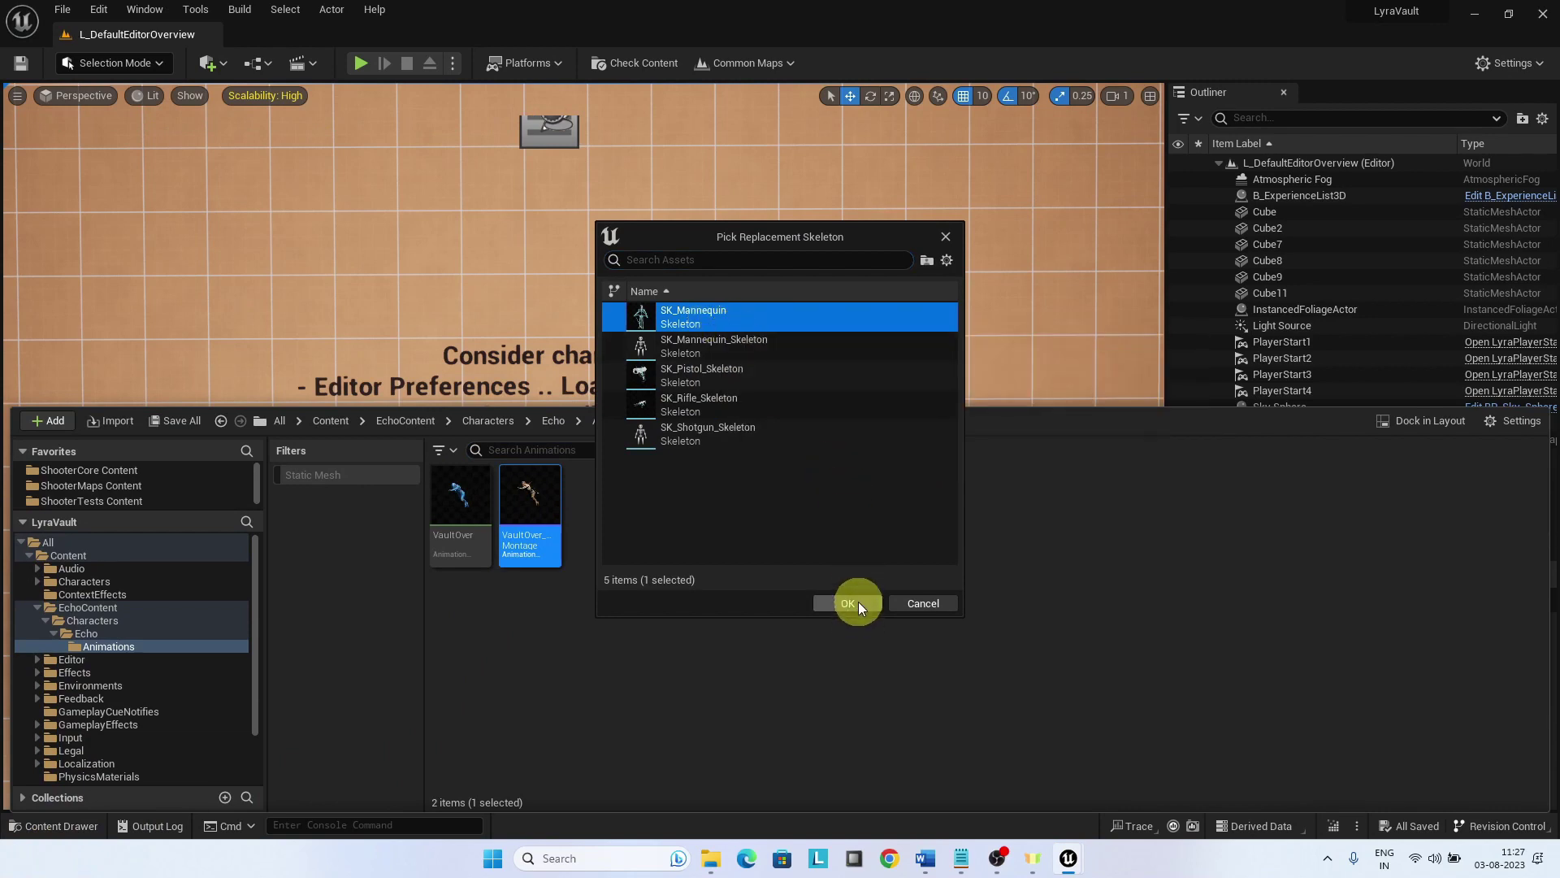
click(847, 603)
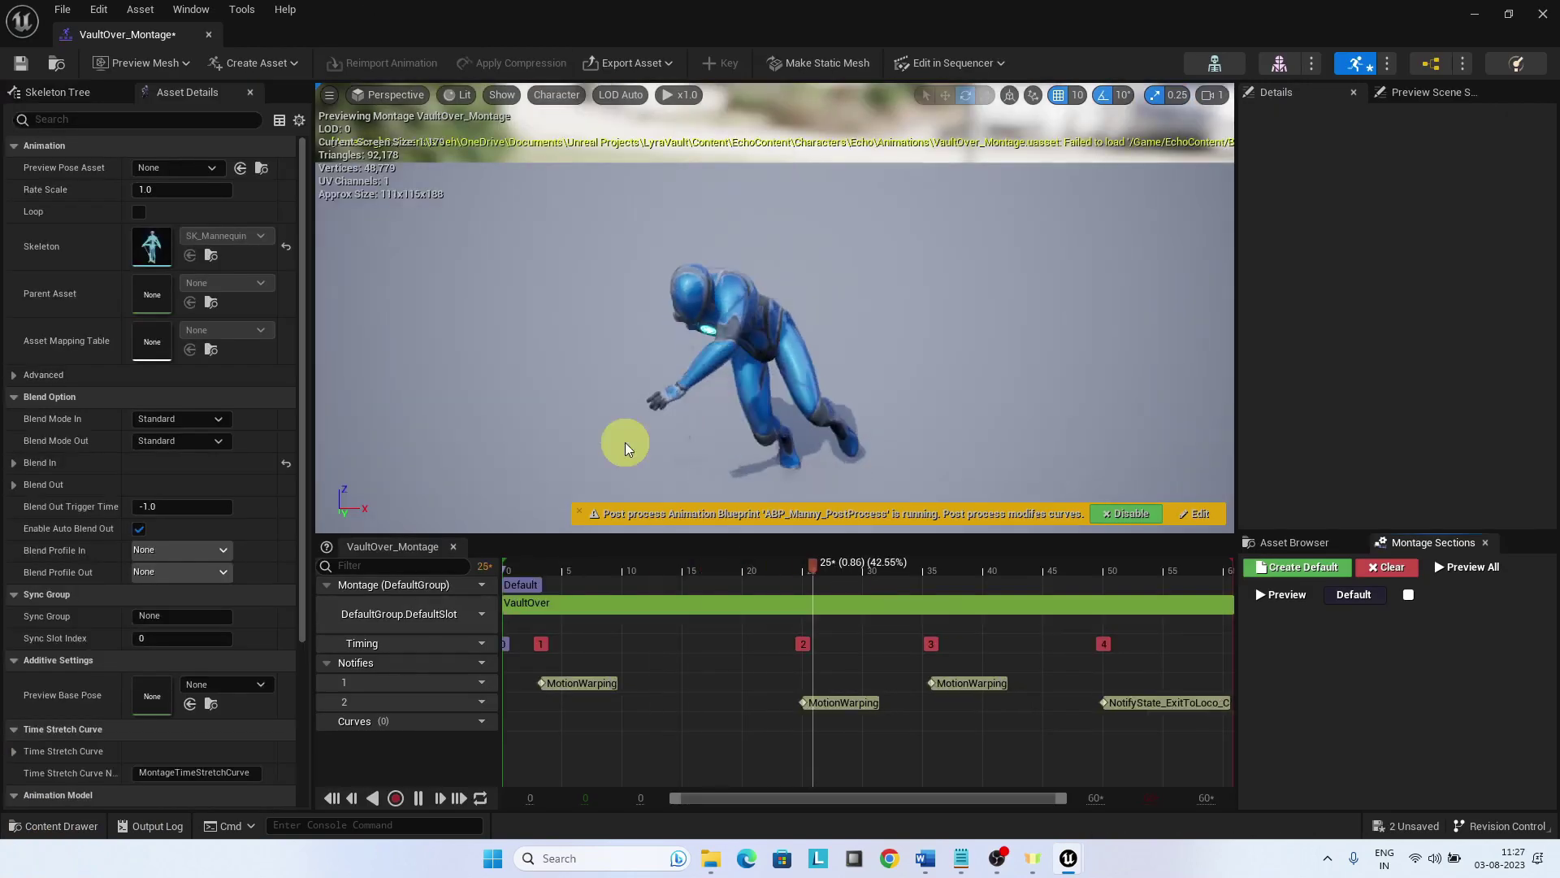
click(24, 68)
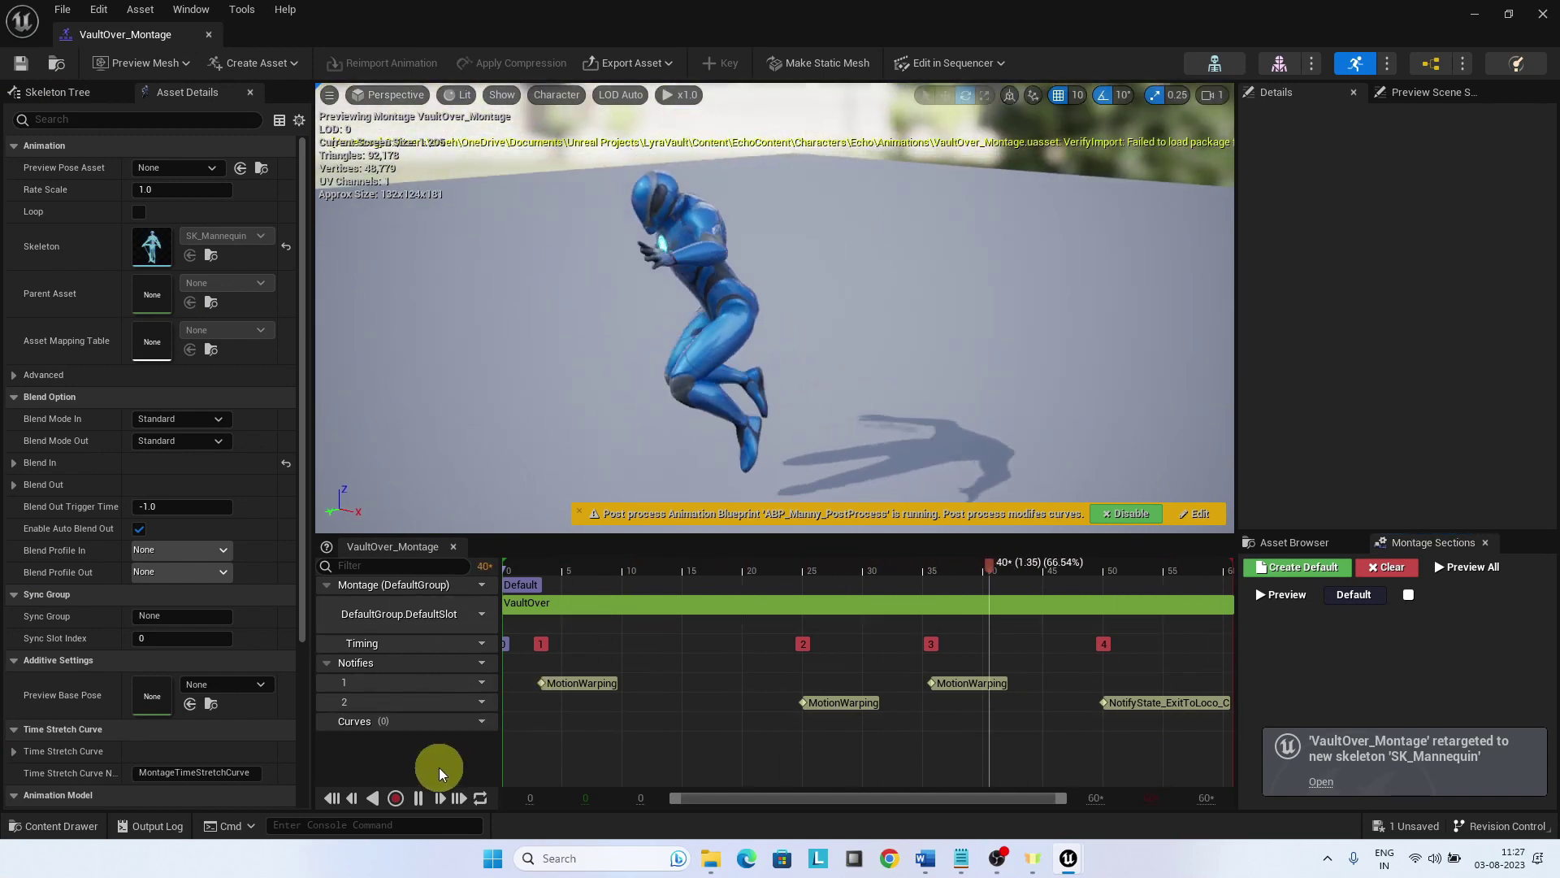
Pause the montage preview and delete the NotifyState_ExitToLoco notify from notify track 2.
click(418, 797)
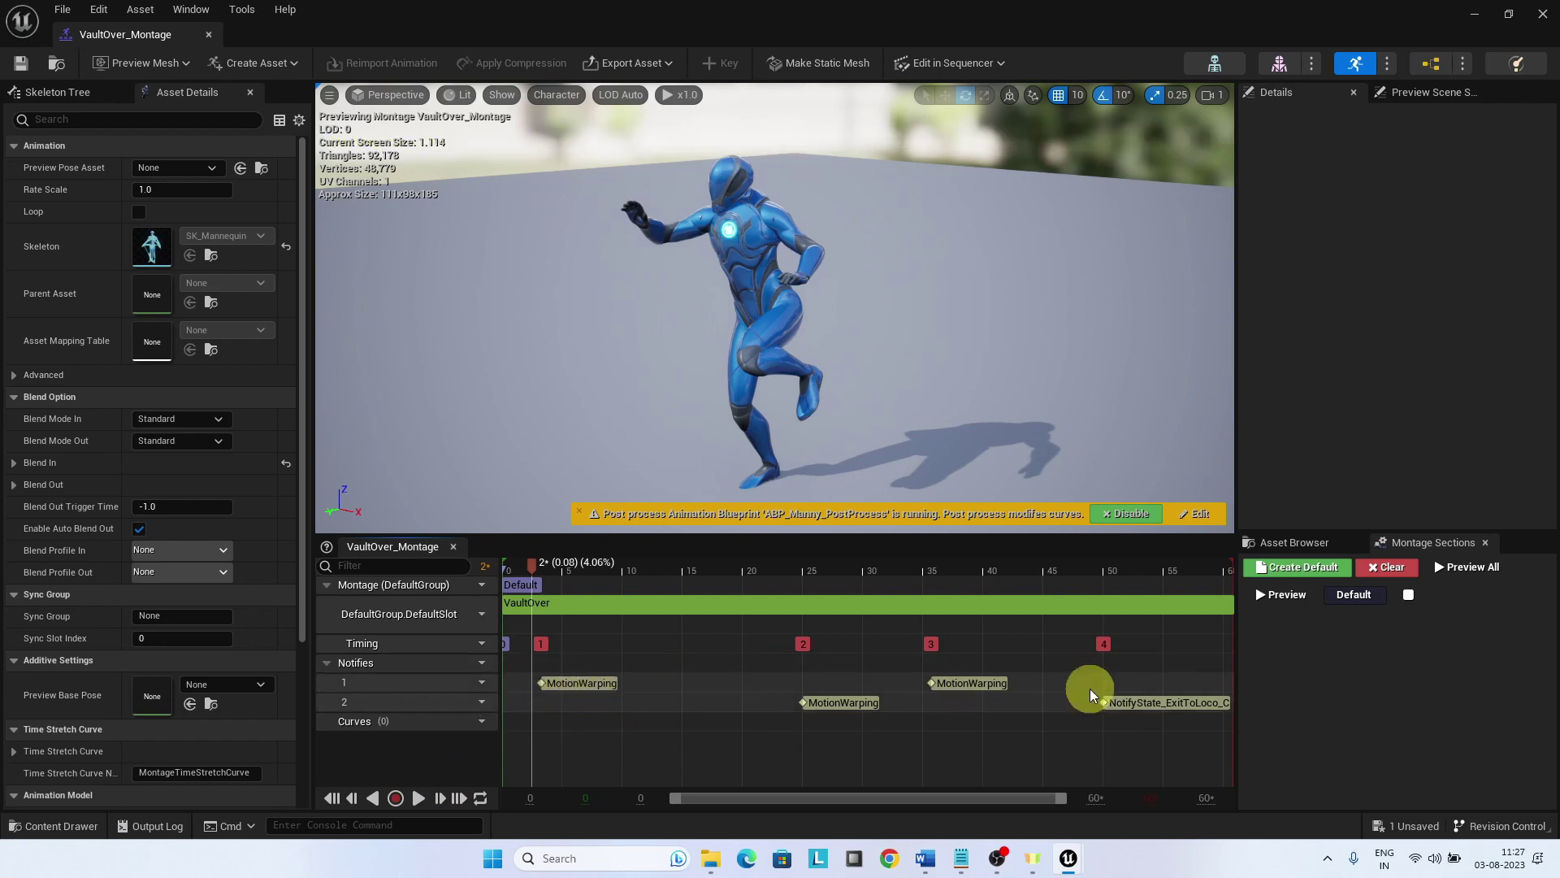
click(1165, 699)
key(Delete)
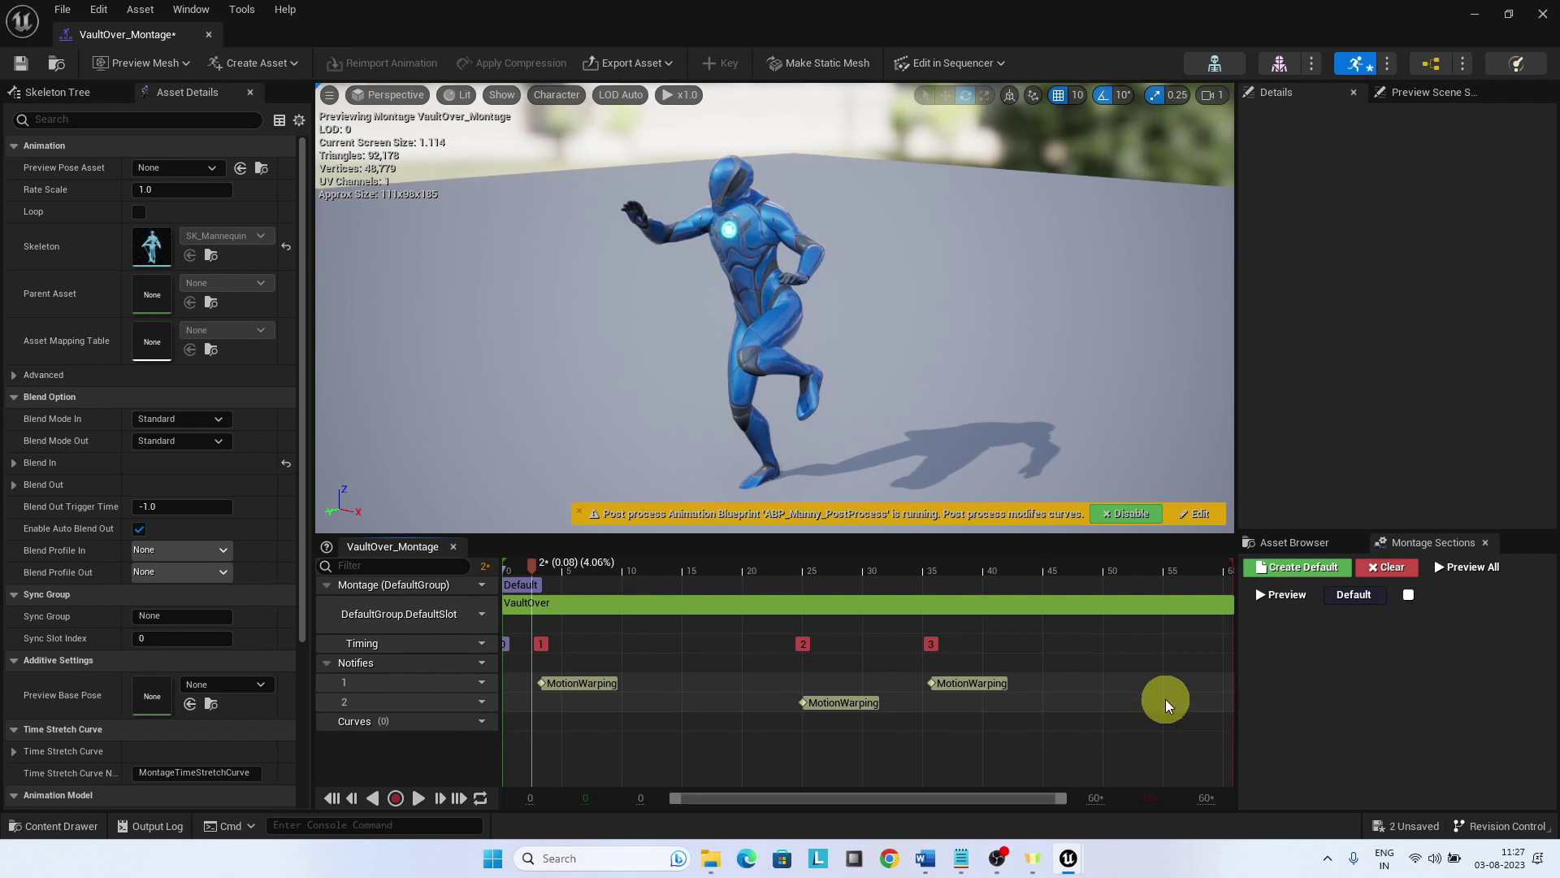
Replace the first MotionWarping notify on track 1 with a new Motion Warping notify state spanning about frames 3 to 10.
right_click(577, 699)
mouse_move(671, 753)
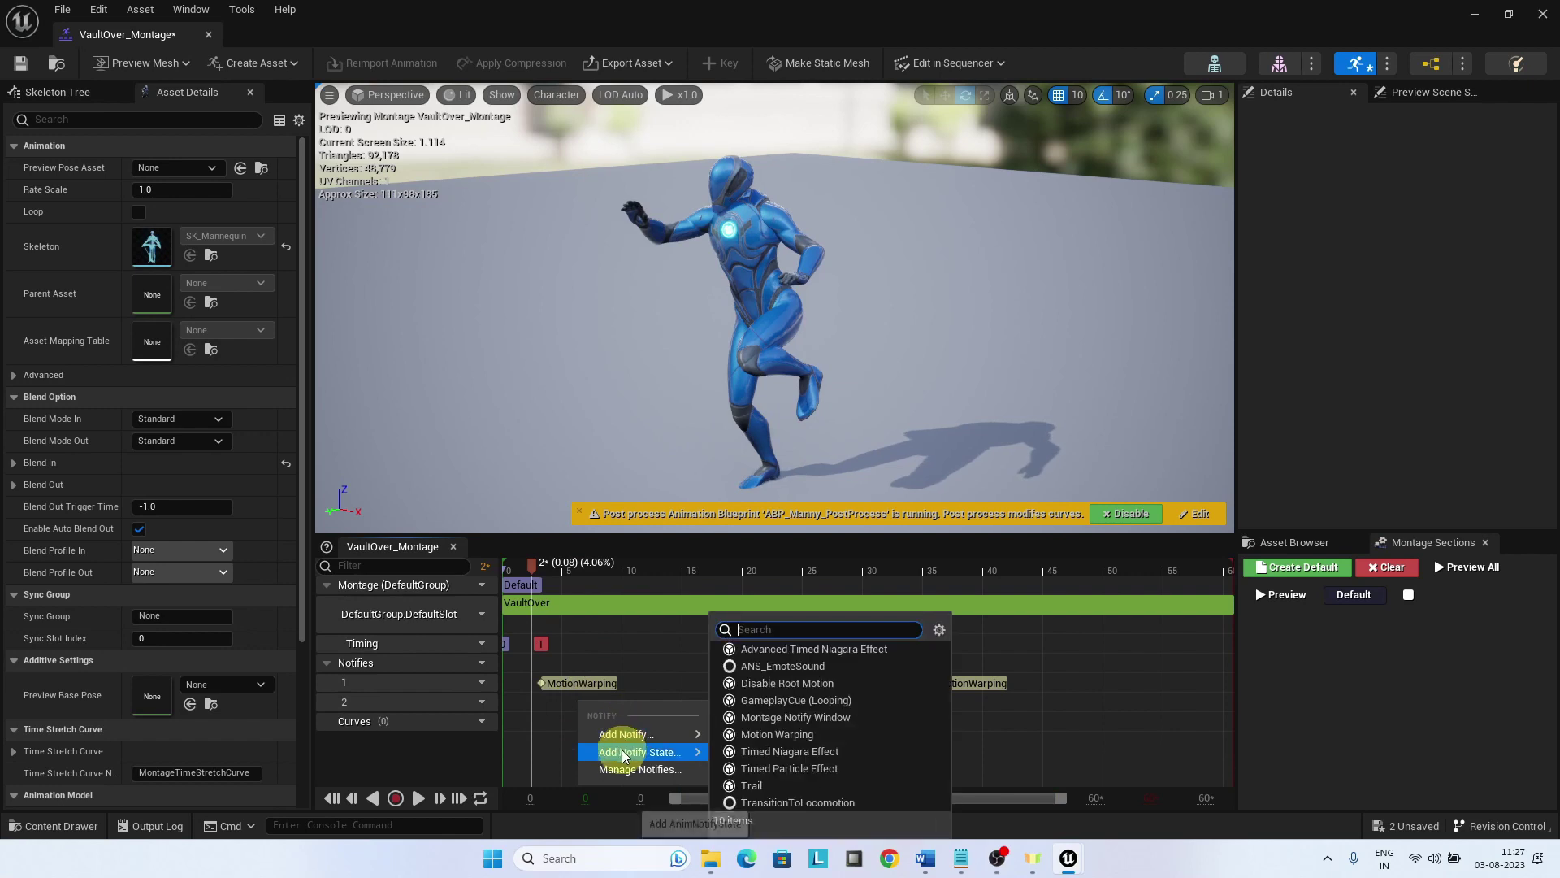
click(803, 733)
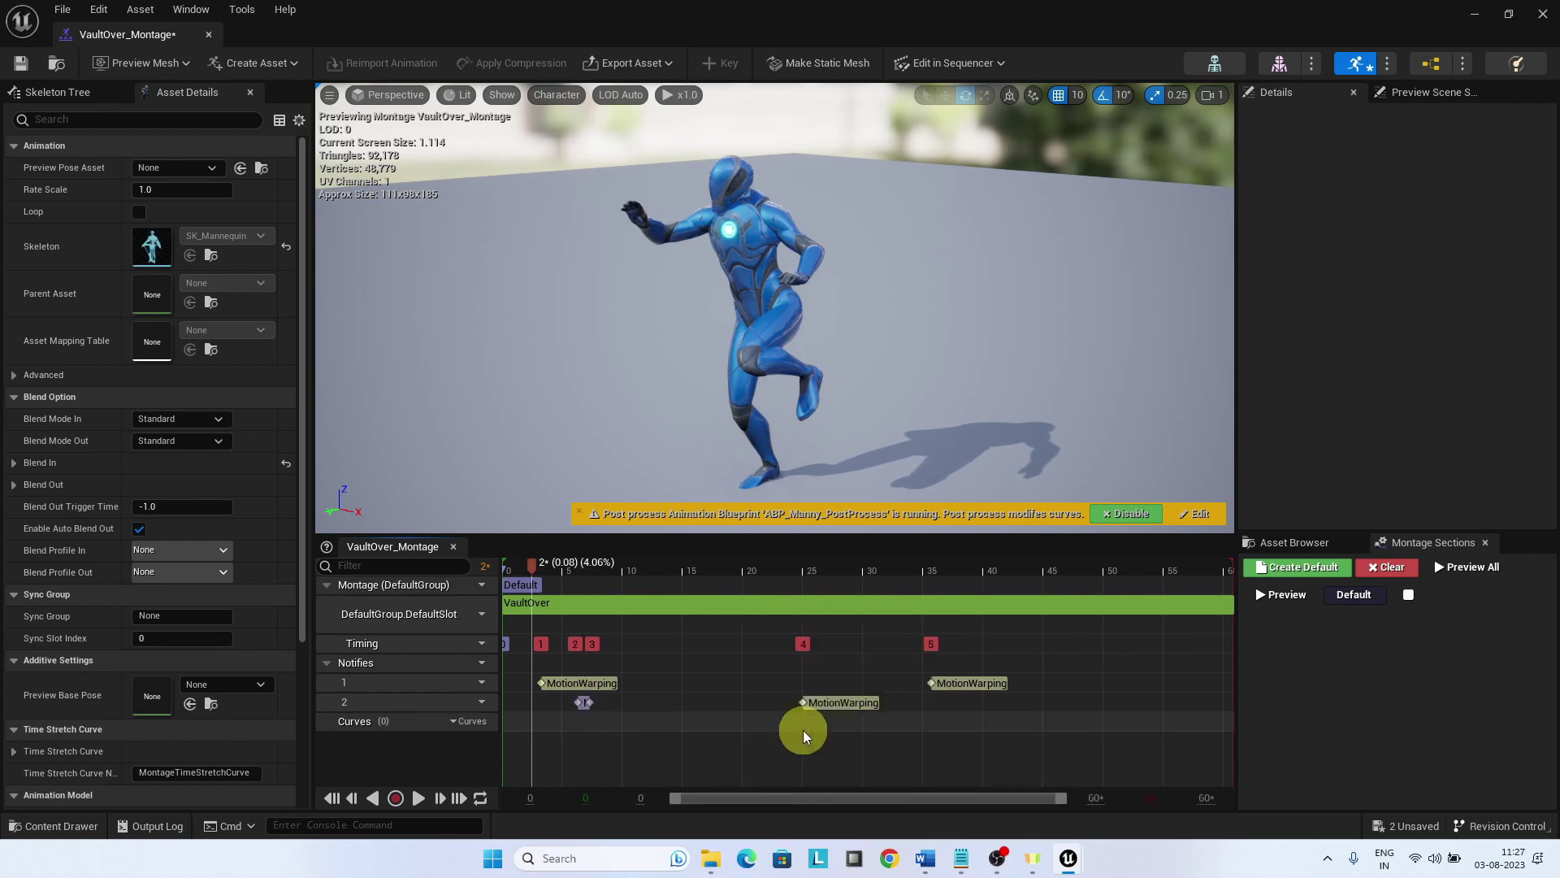
mouse_move(591, 702)
mouse_down()
mouse_move(615, 695)
mouse_move(546, 700)
mouse_up()
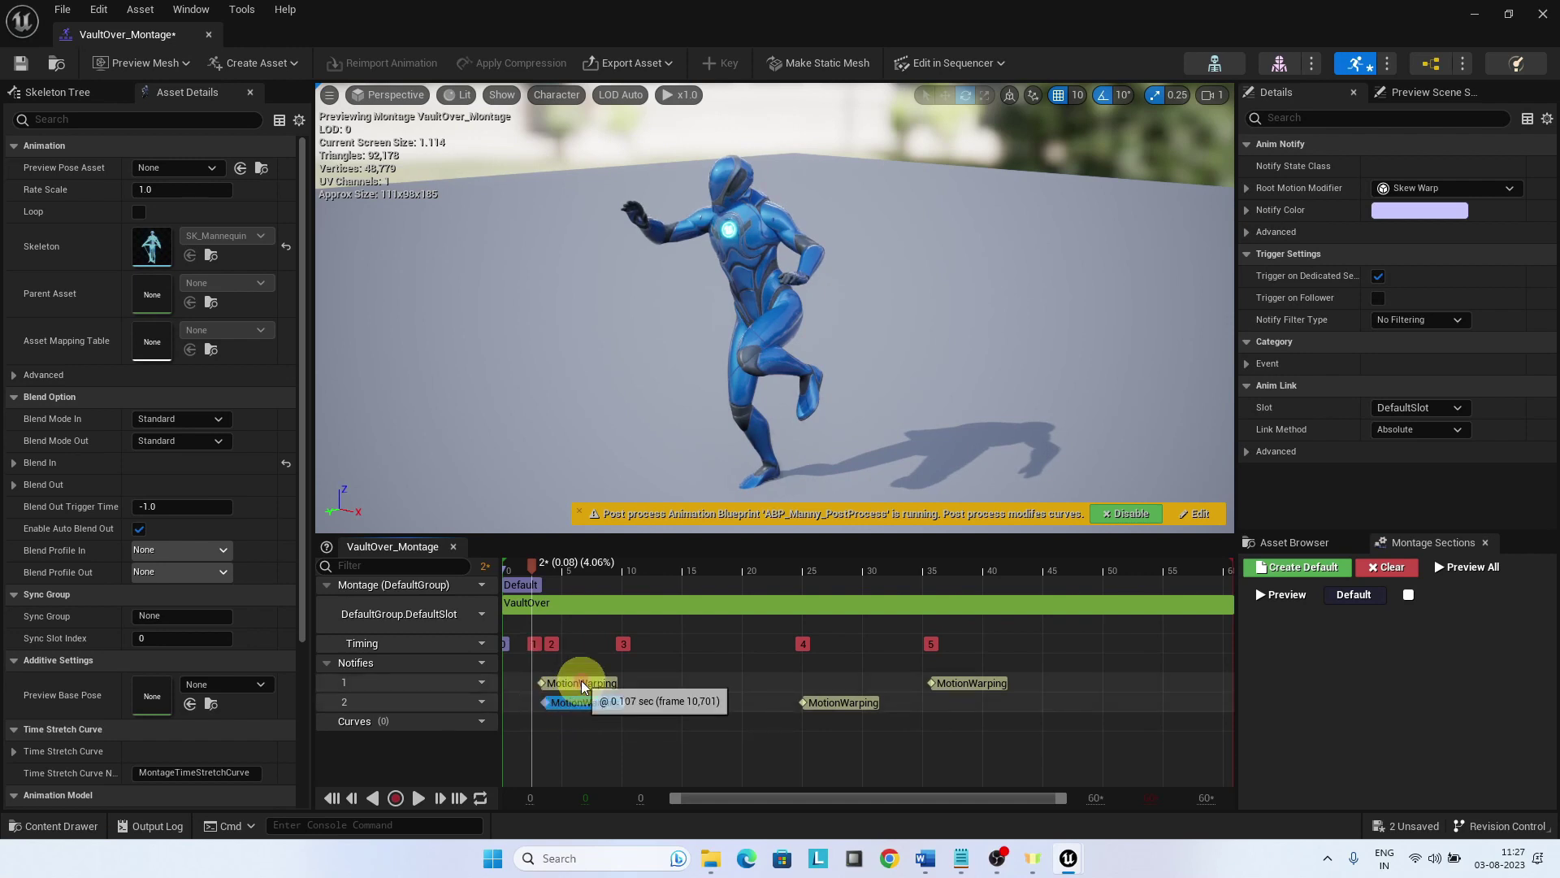
click(582, 686)
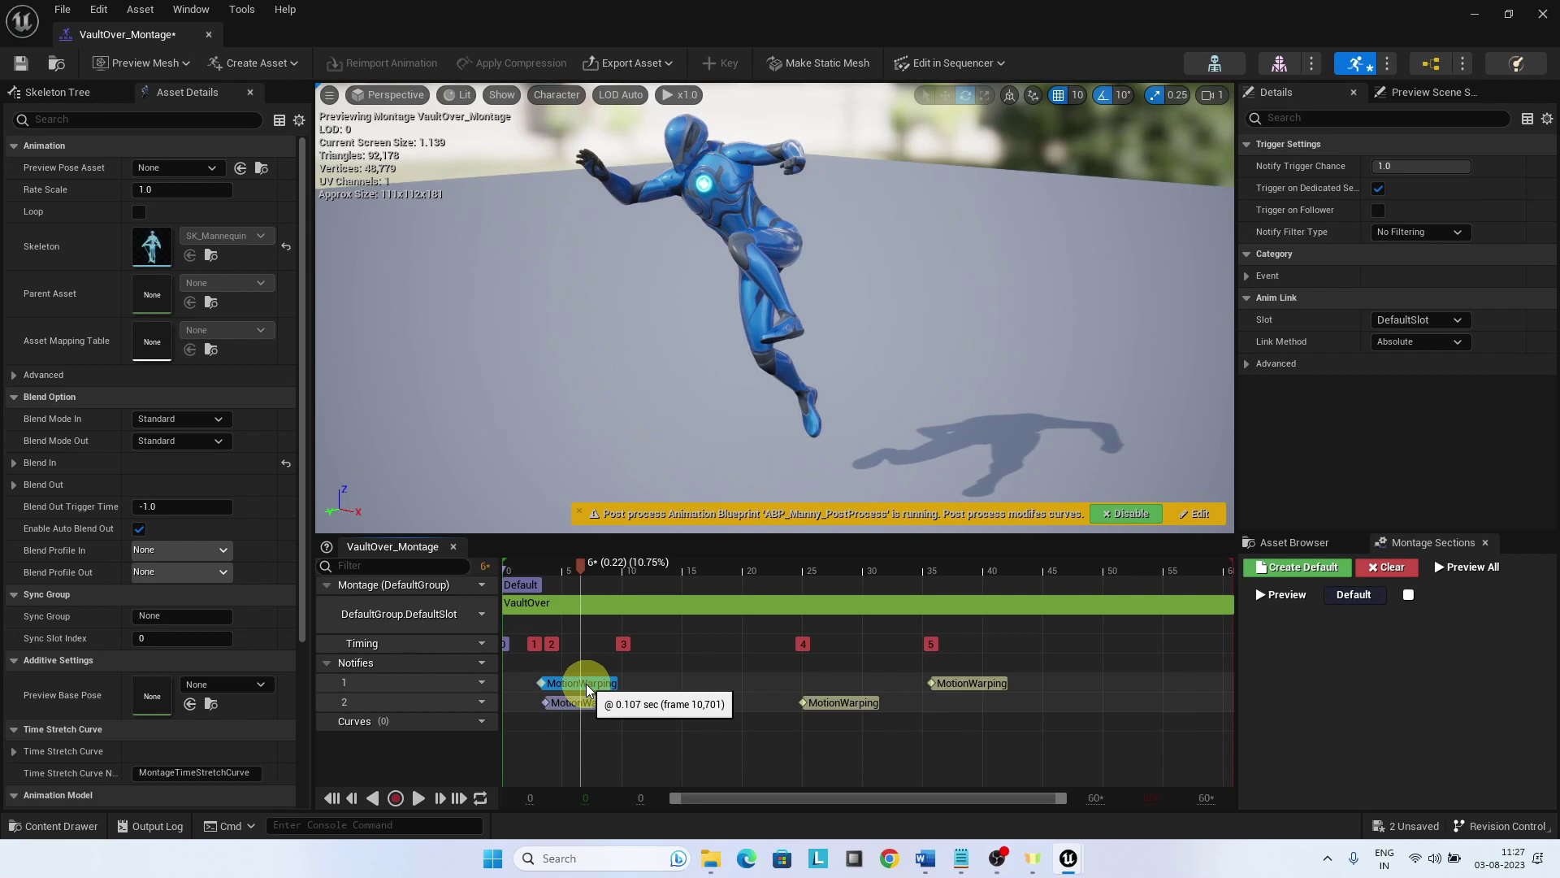
mouse_move(589, 688)
mouse_down()
mouse_move(569, 701)
mouse_move(568, 686)
mouse_up()
click(752, 720)
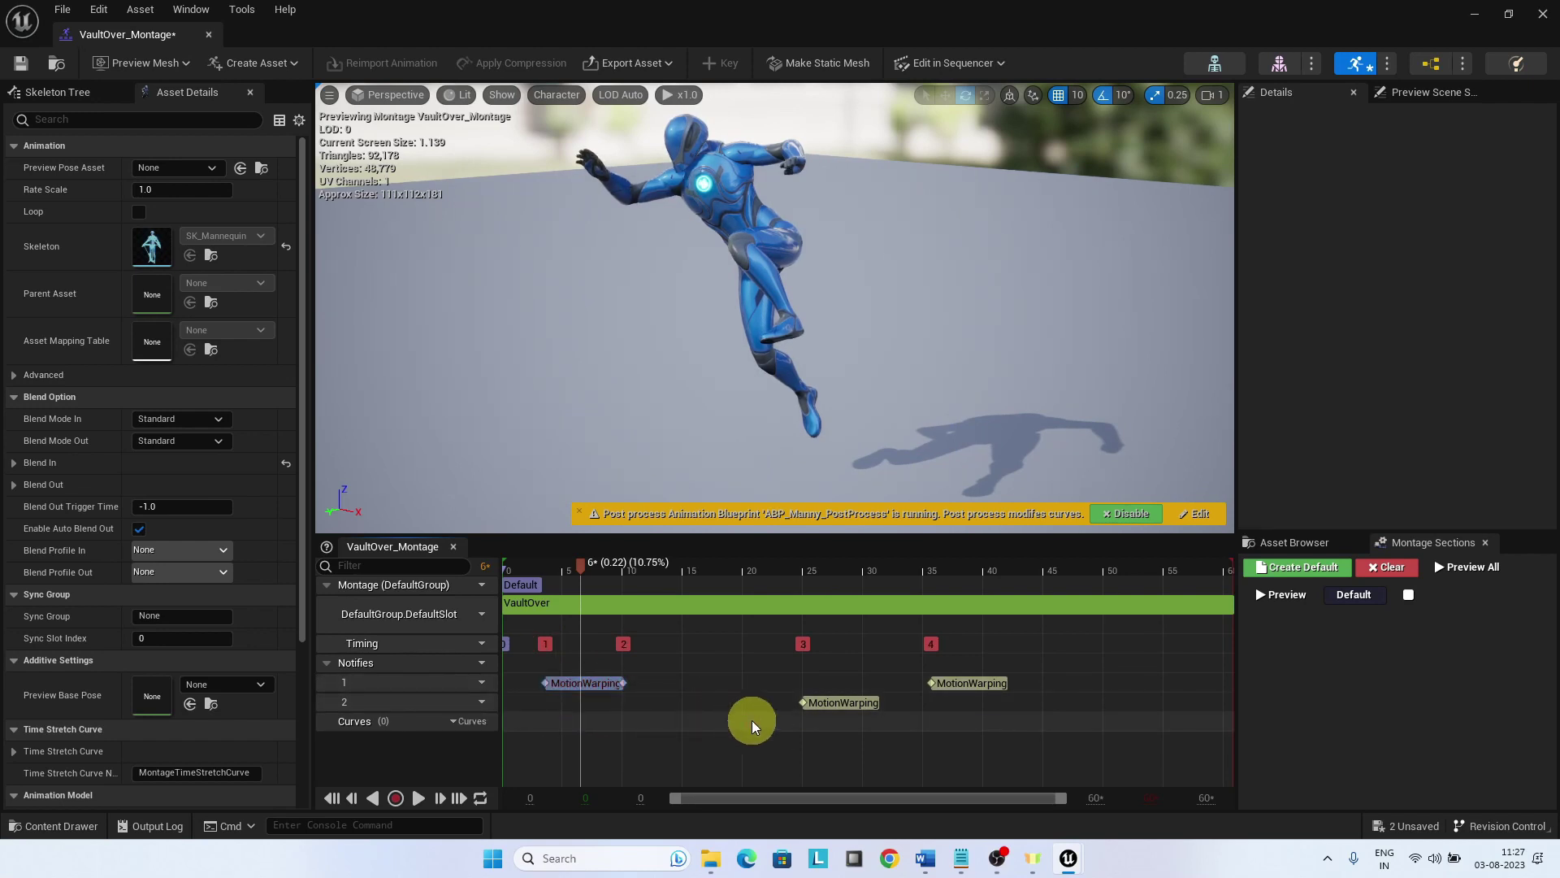
Replace the MotionWarping notify on track 2 with a new Motion Warping notify state spanning about frames 25 to 31.
right_click(829, 688)
mouse_move(876, 739)
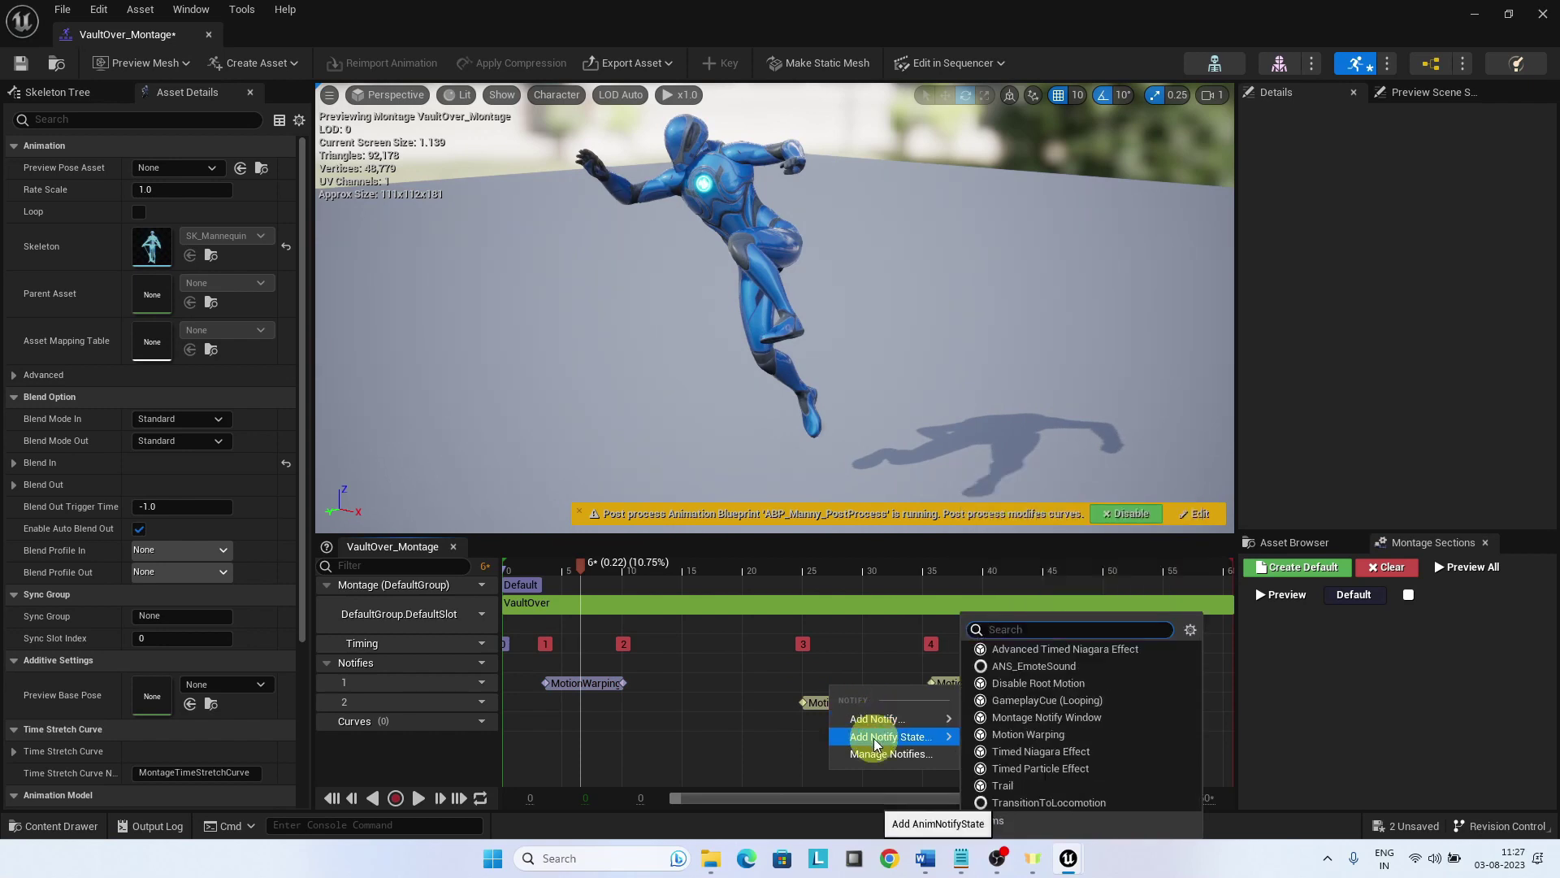
click(1017, 735)
mouse_move(845, 679)
mouse_down()
mouse_move(877, 675)
mouse_move(802, 681)
mouse_move(831, 752)
mouse_move(837, 689)
mouse_move(841, 702)
mouse_up()
click(829, 703)
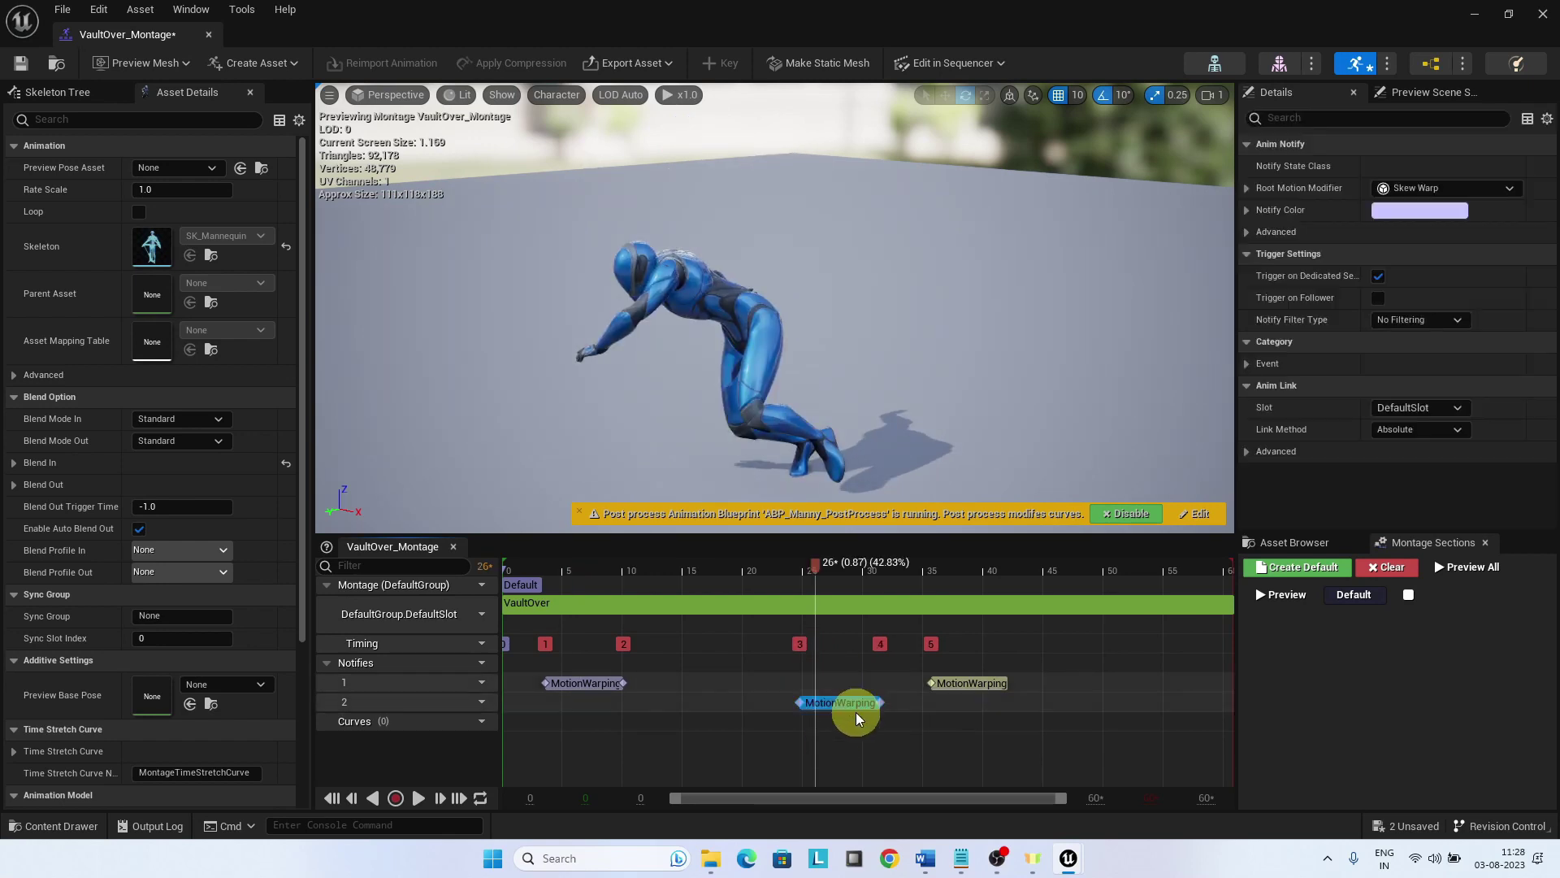
Replace the last MotionWarping notify on track 1 with a new Motion Warping notify state spanning about frames 35 to 42.
right_click(968, 704)
mouse_move(1034, 740)
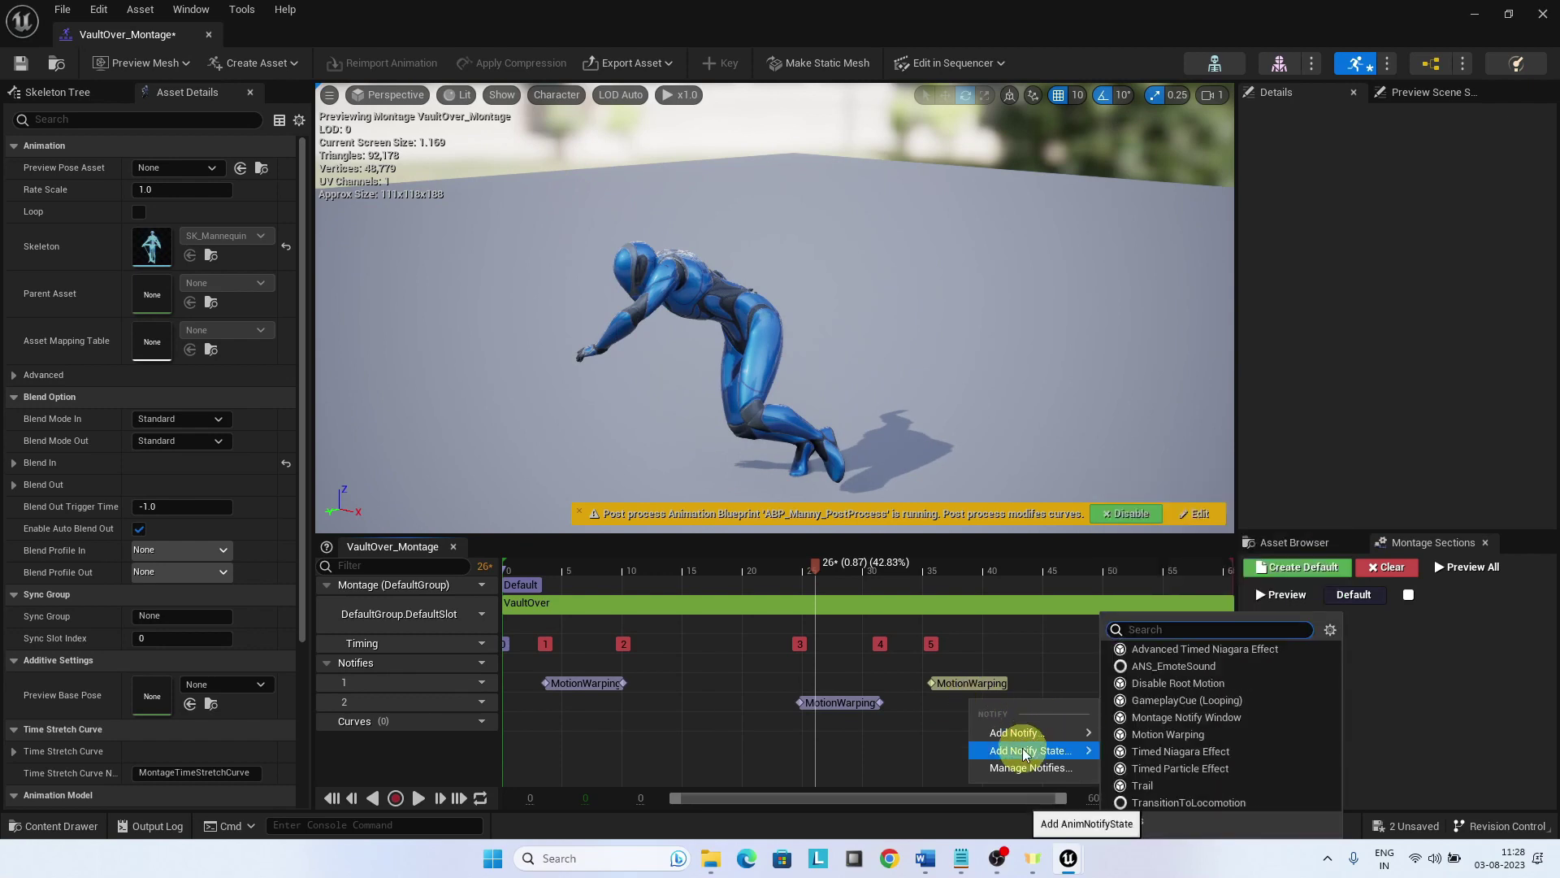
click(1160, 735)
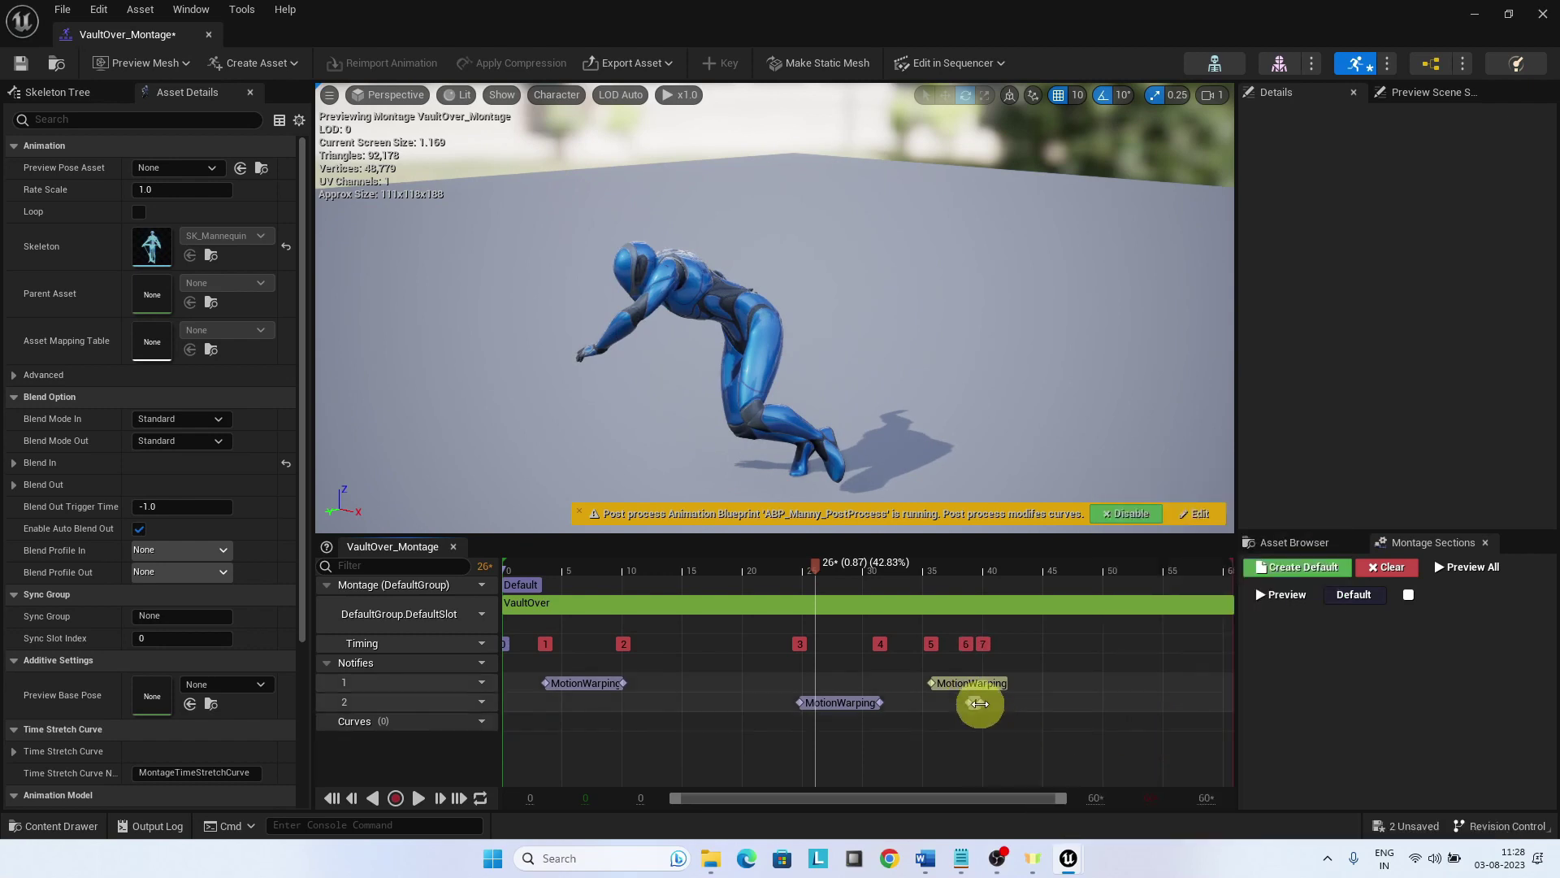
mouse_move(979, 703)
mouse_down()
mouse_move(1005, 701)
mouse_move(929, 704)
mouse_up()
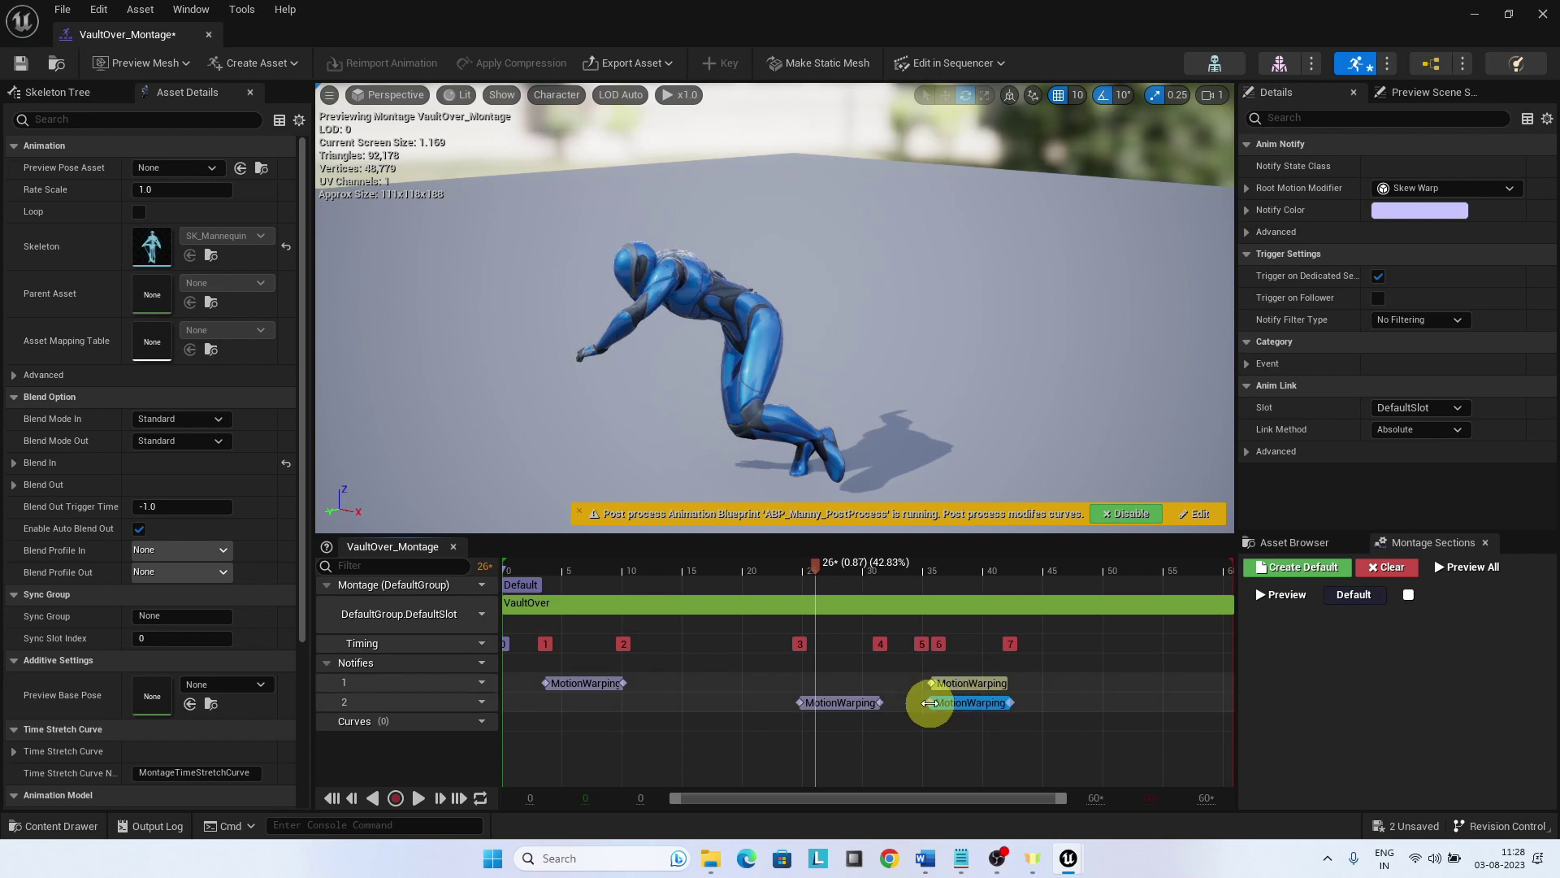
click(978, 687)
drag(991, 692, 954, 679)
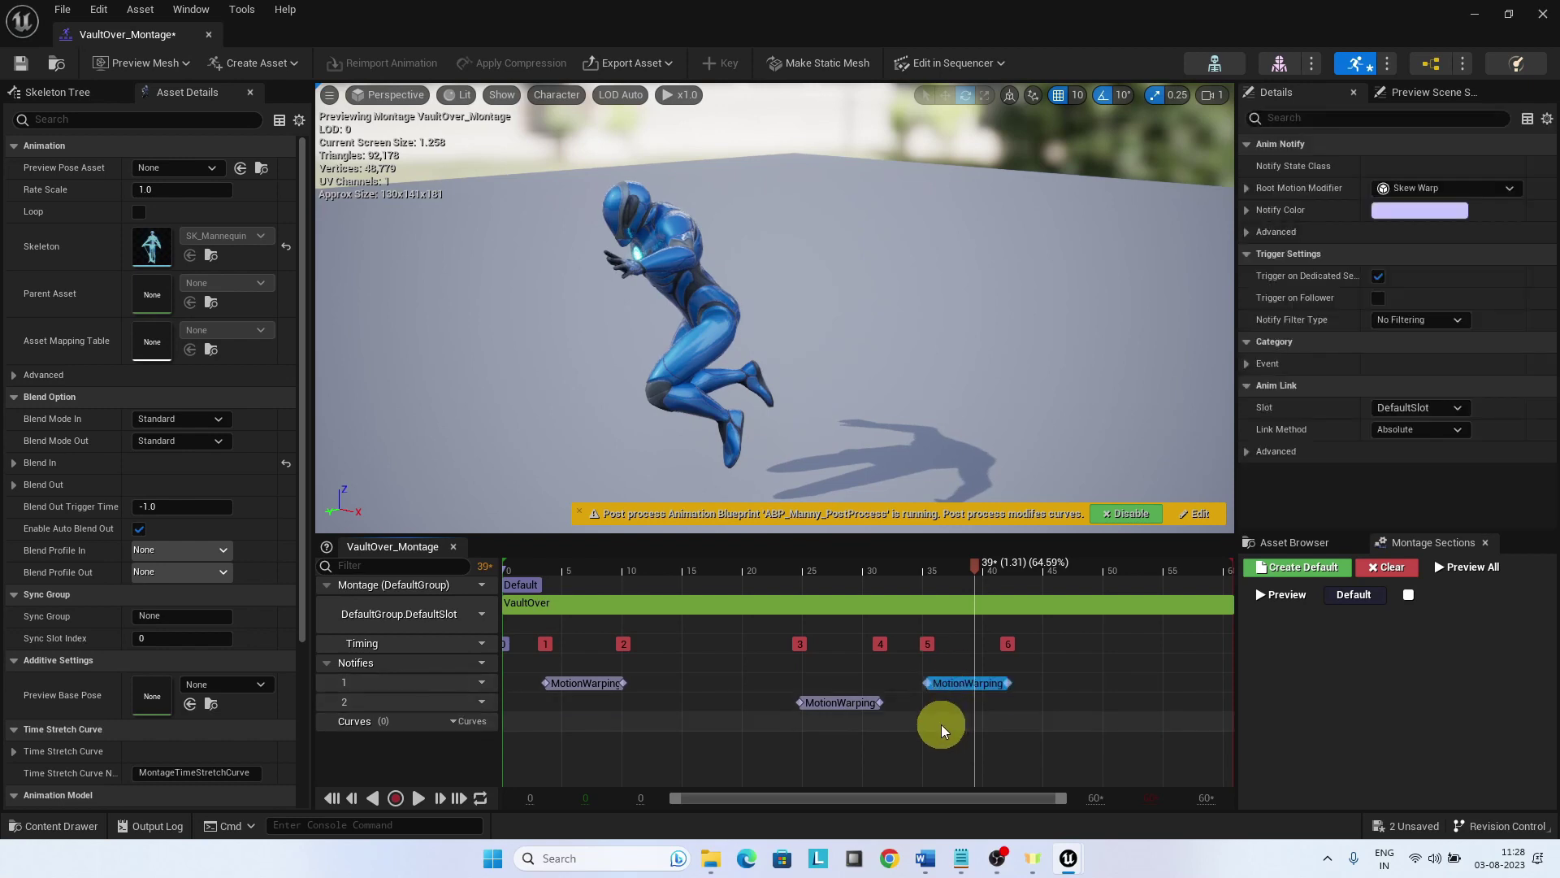
Set the first Motion Warping notify's warp target name to VaultStart, disable Ignore ZAxis, and save the montage.
click(570, 686)
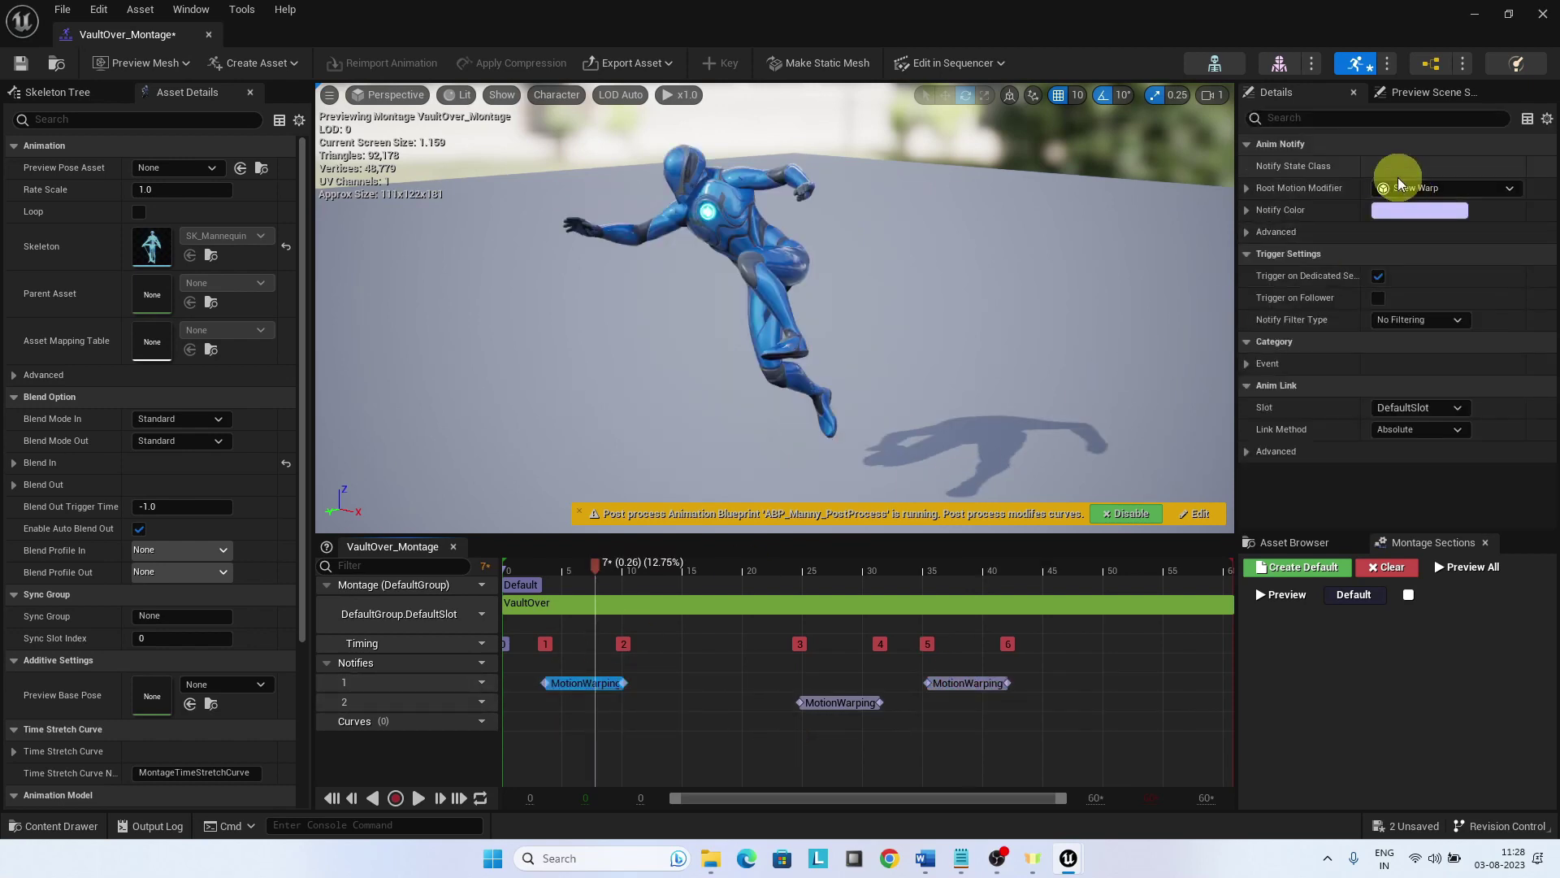
click(1245, 190)
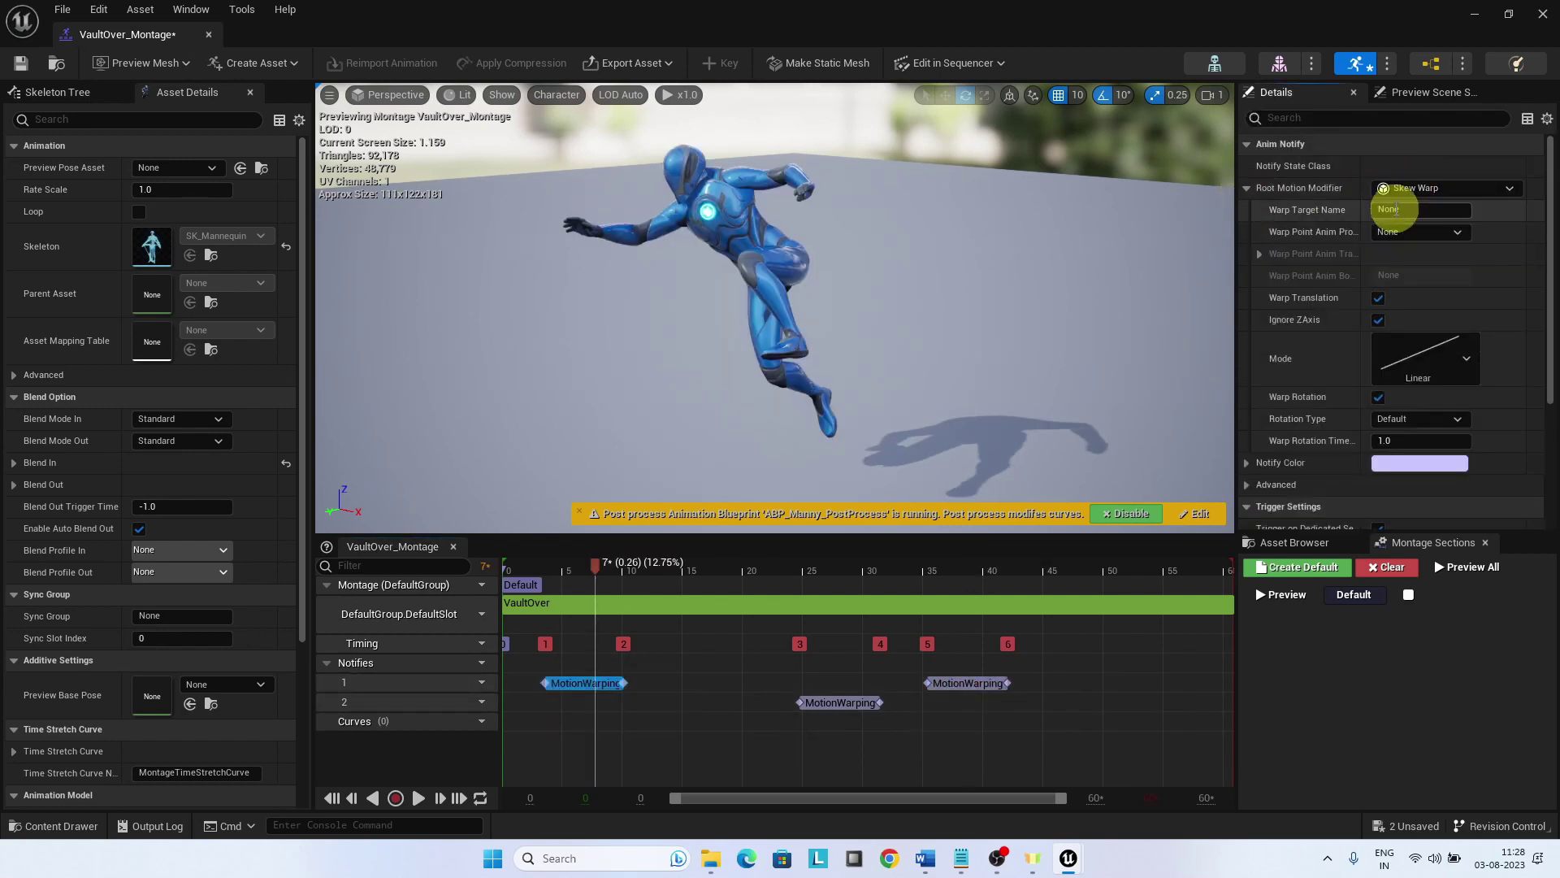
click(1418, 211)
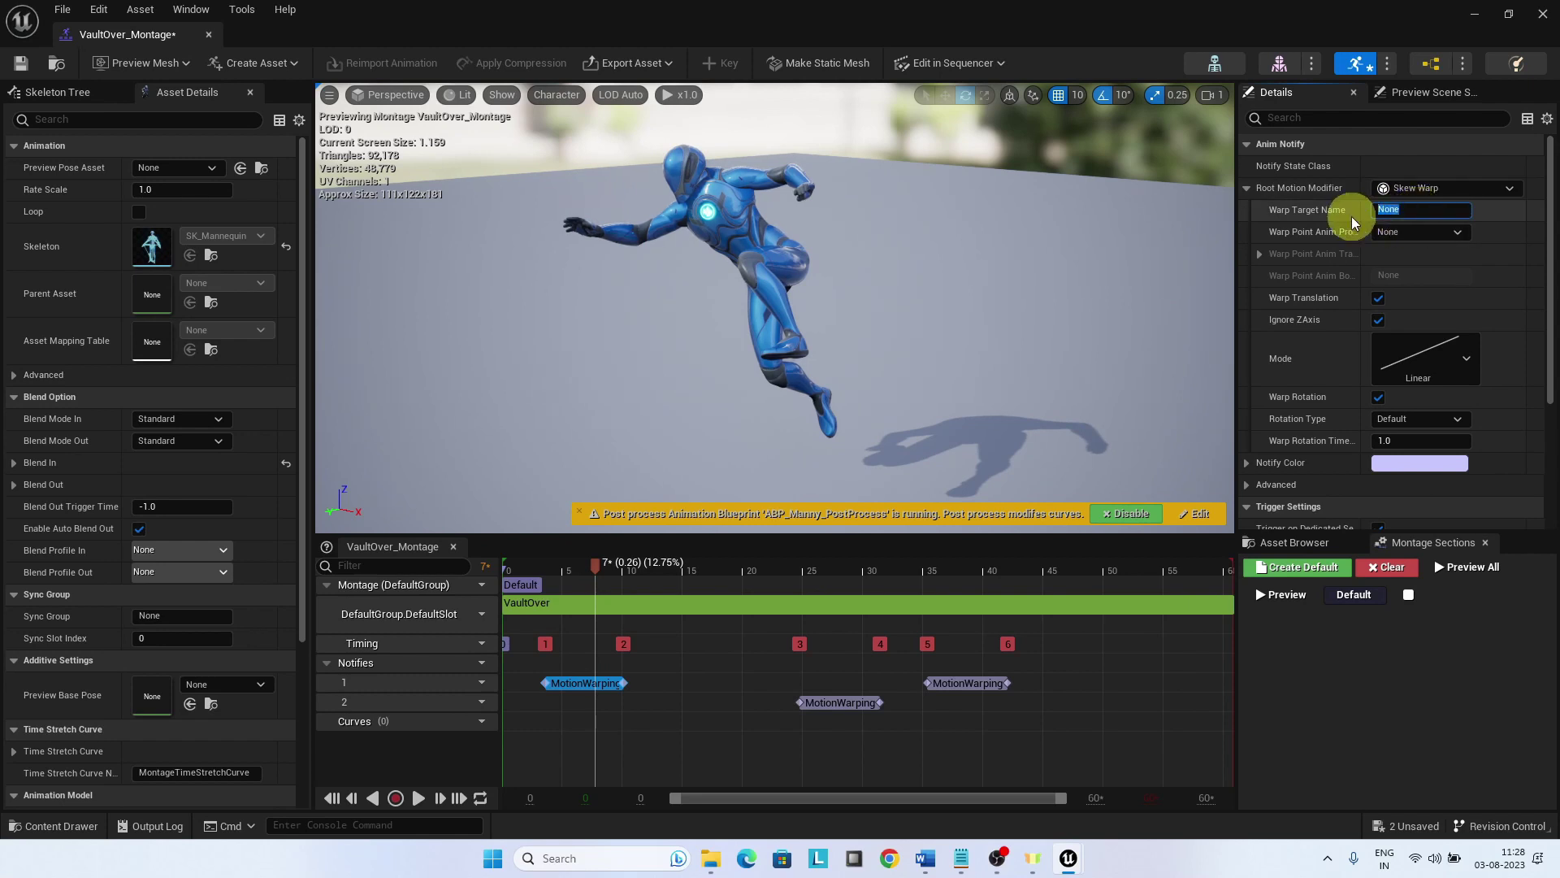
text(VaultStart)
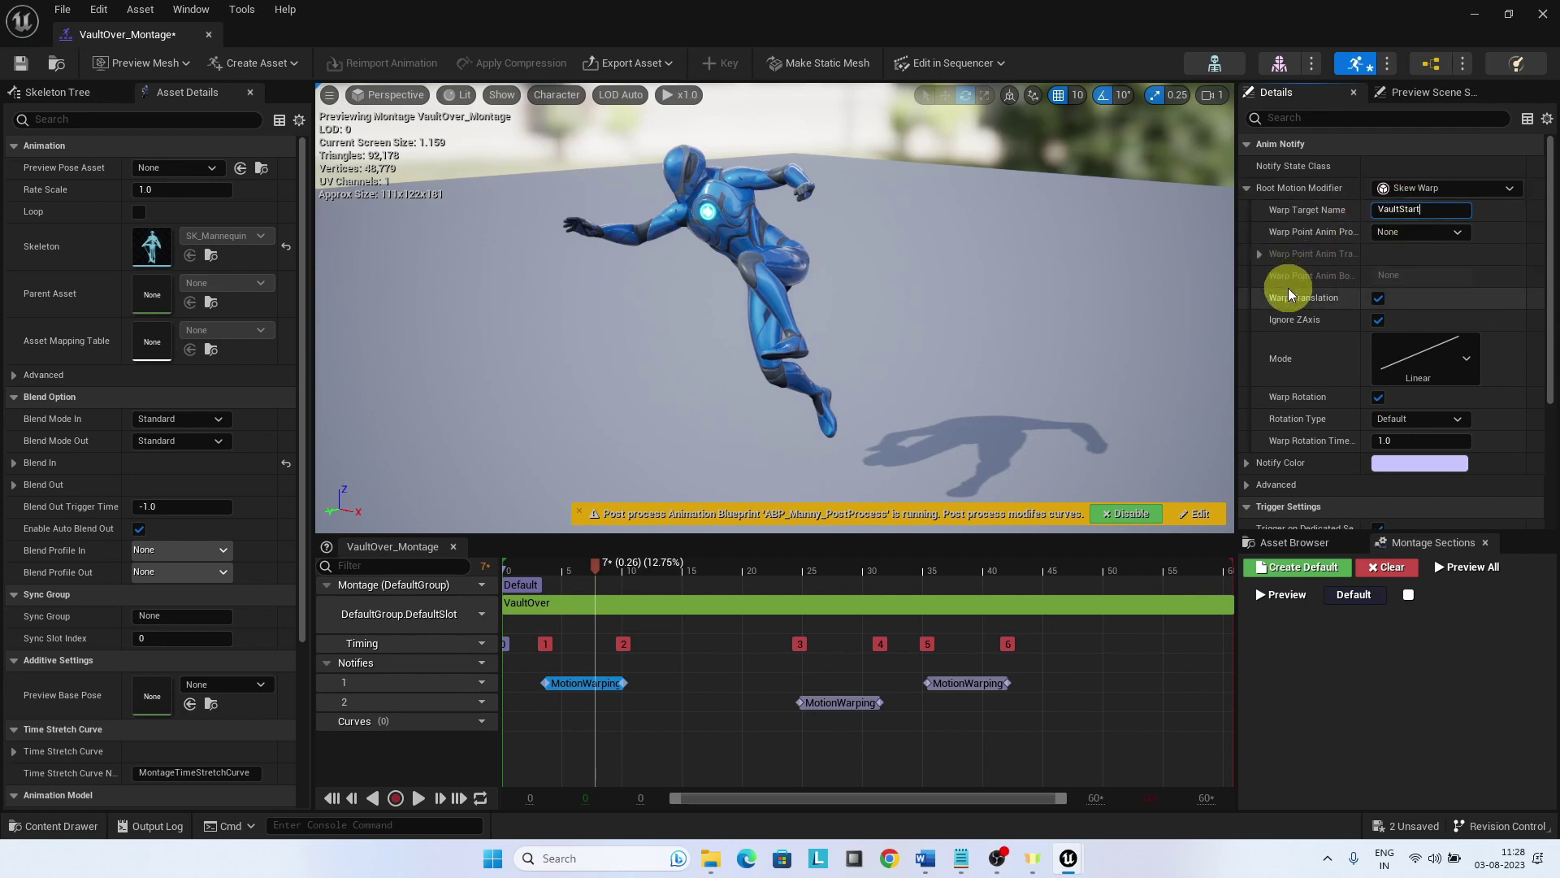
click(1379, 319)
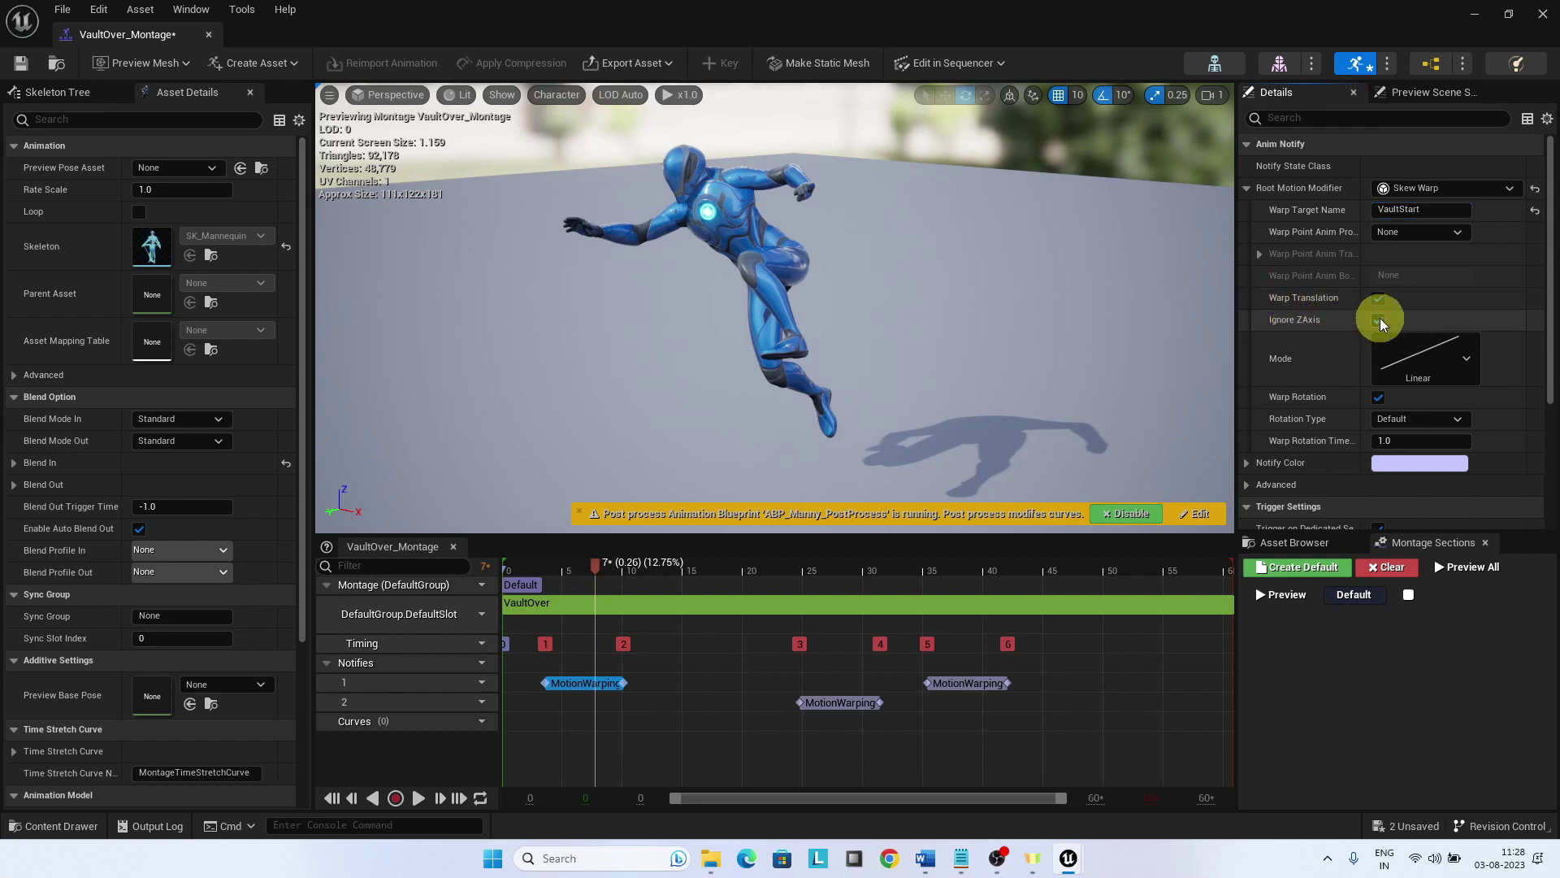
click(1378, 319)
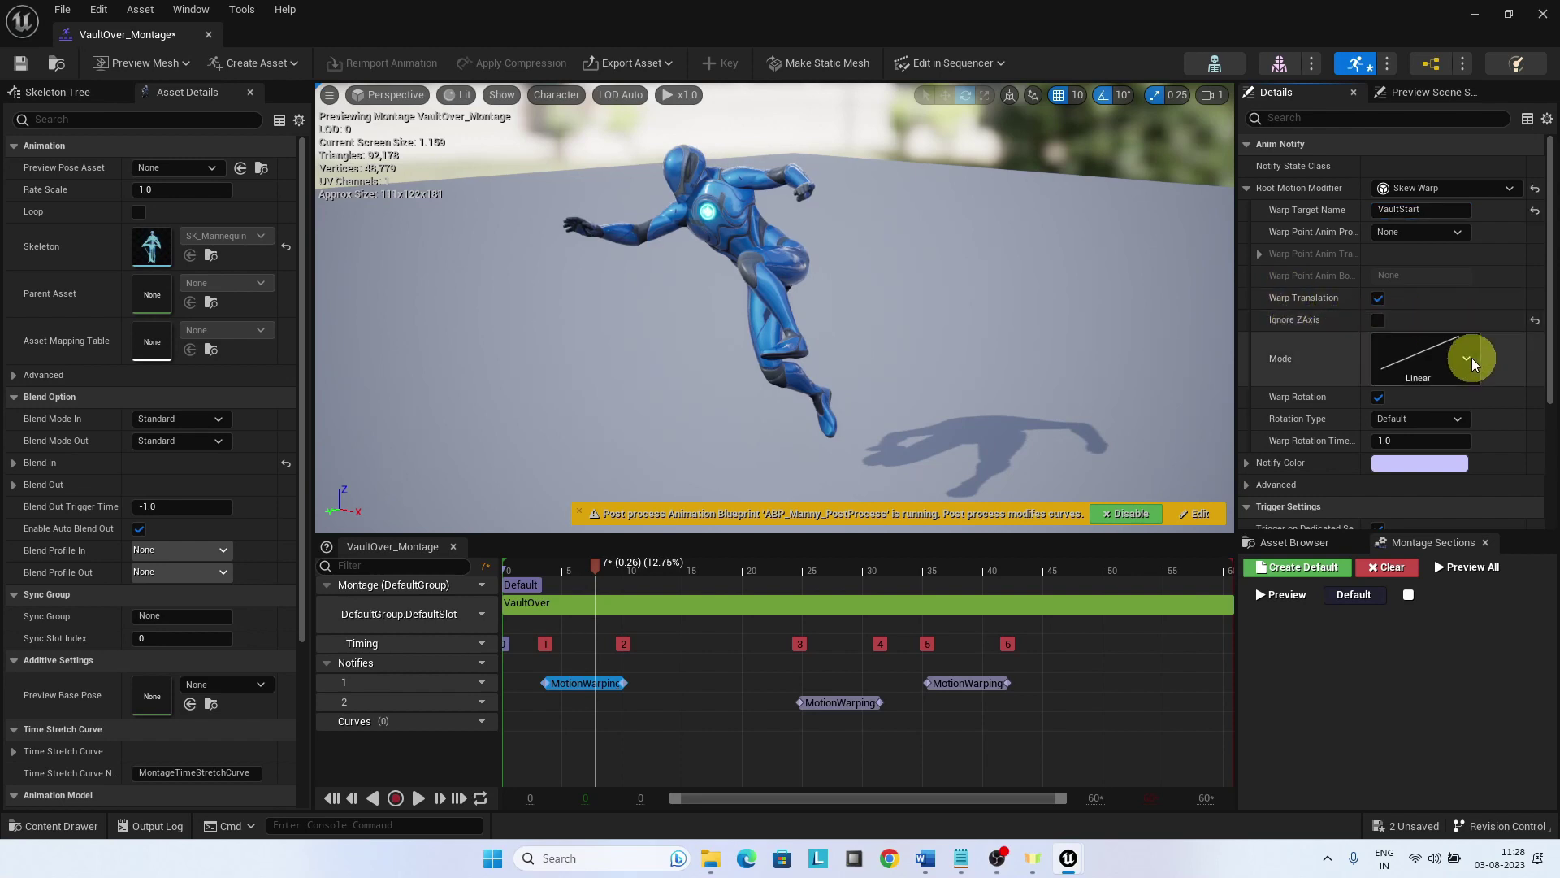
click(19, 64)
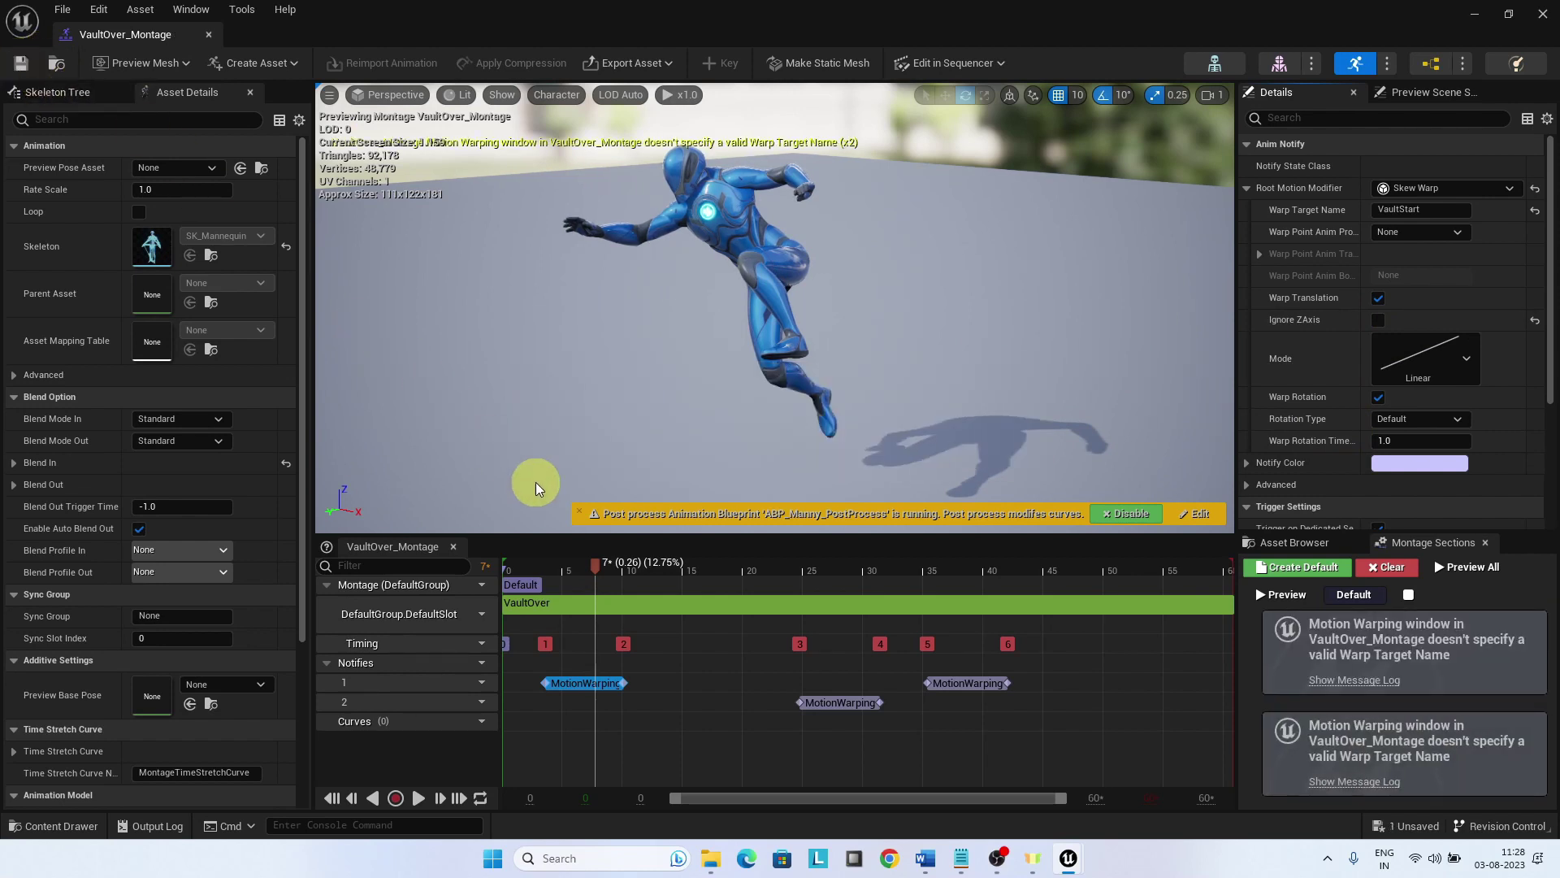
Set the track 2 Motion Warping notify's warp target name to VaultLoop, disable Warp Rotation, and save the montage.
click(850, 704)
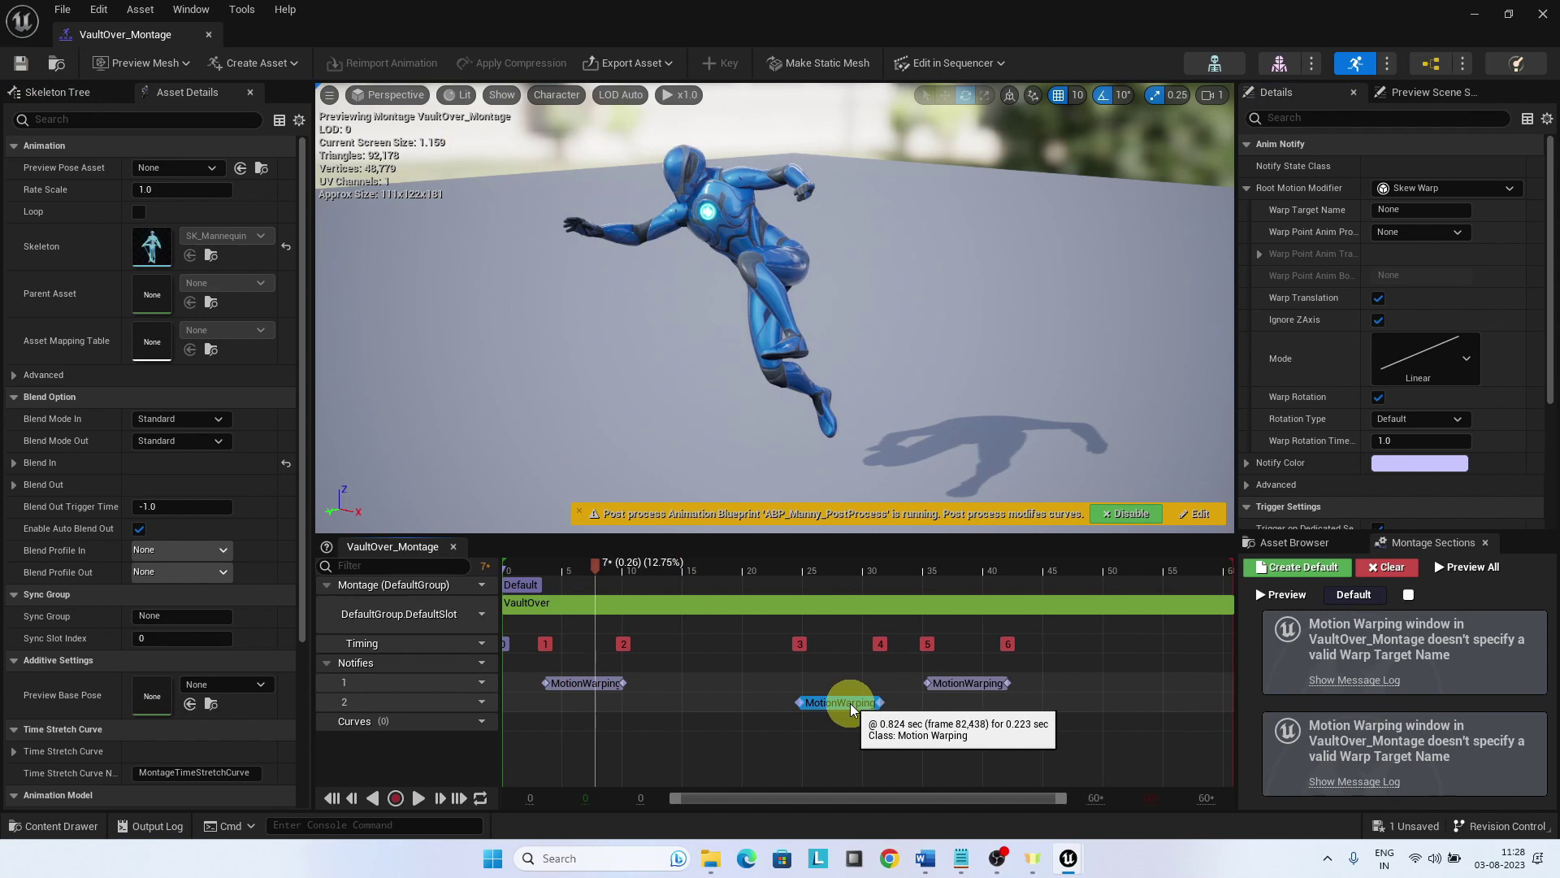
click(1414, 210)
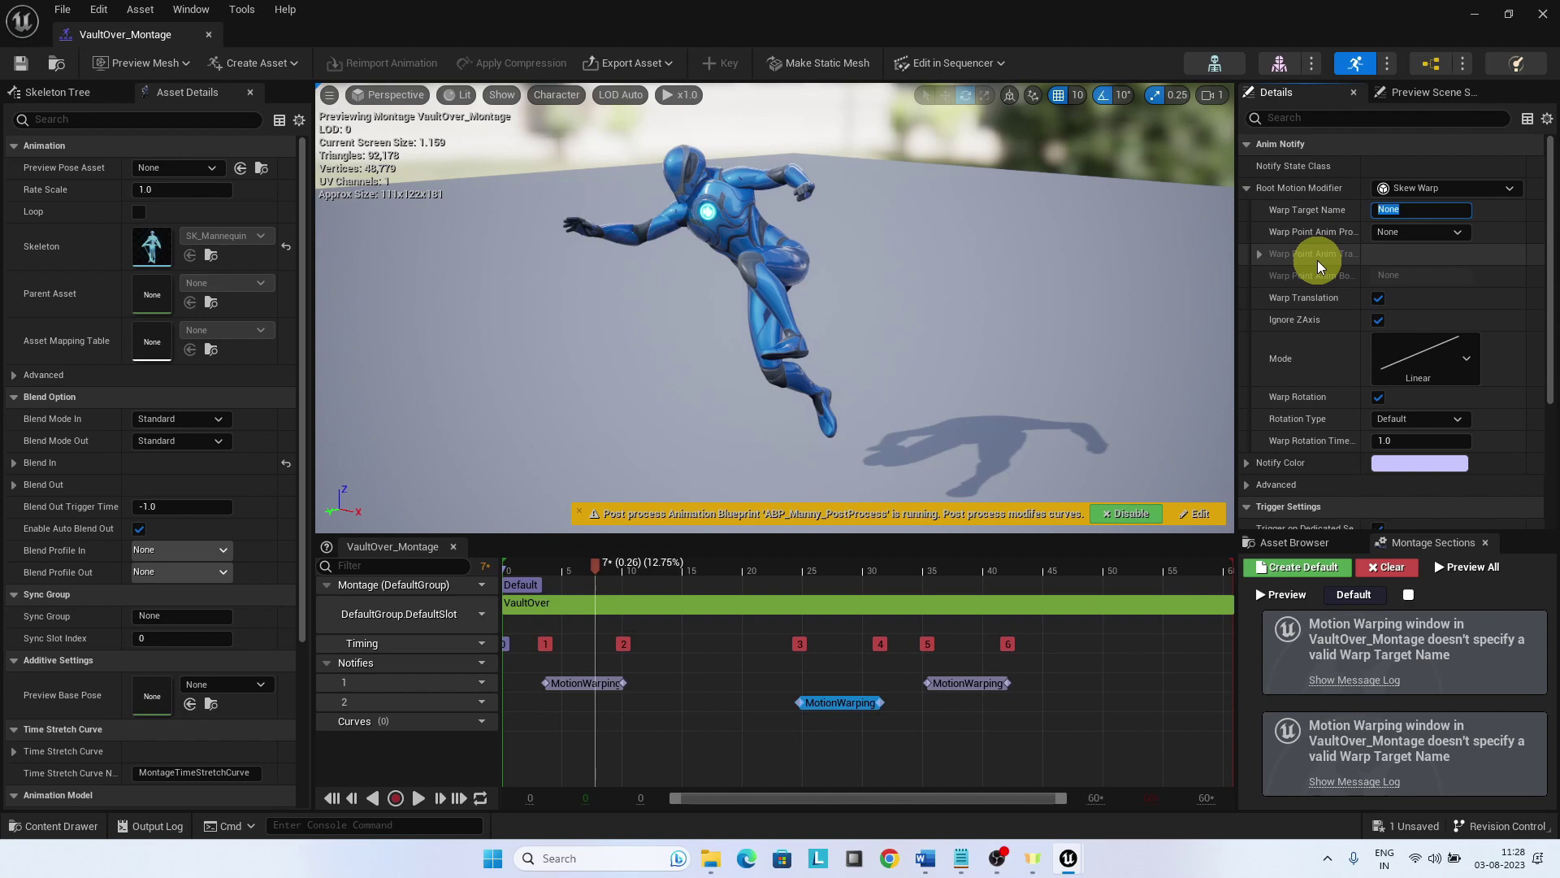
text(VaultLoop)
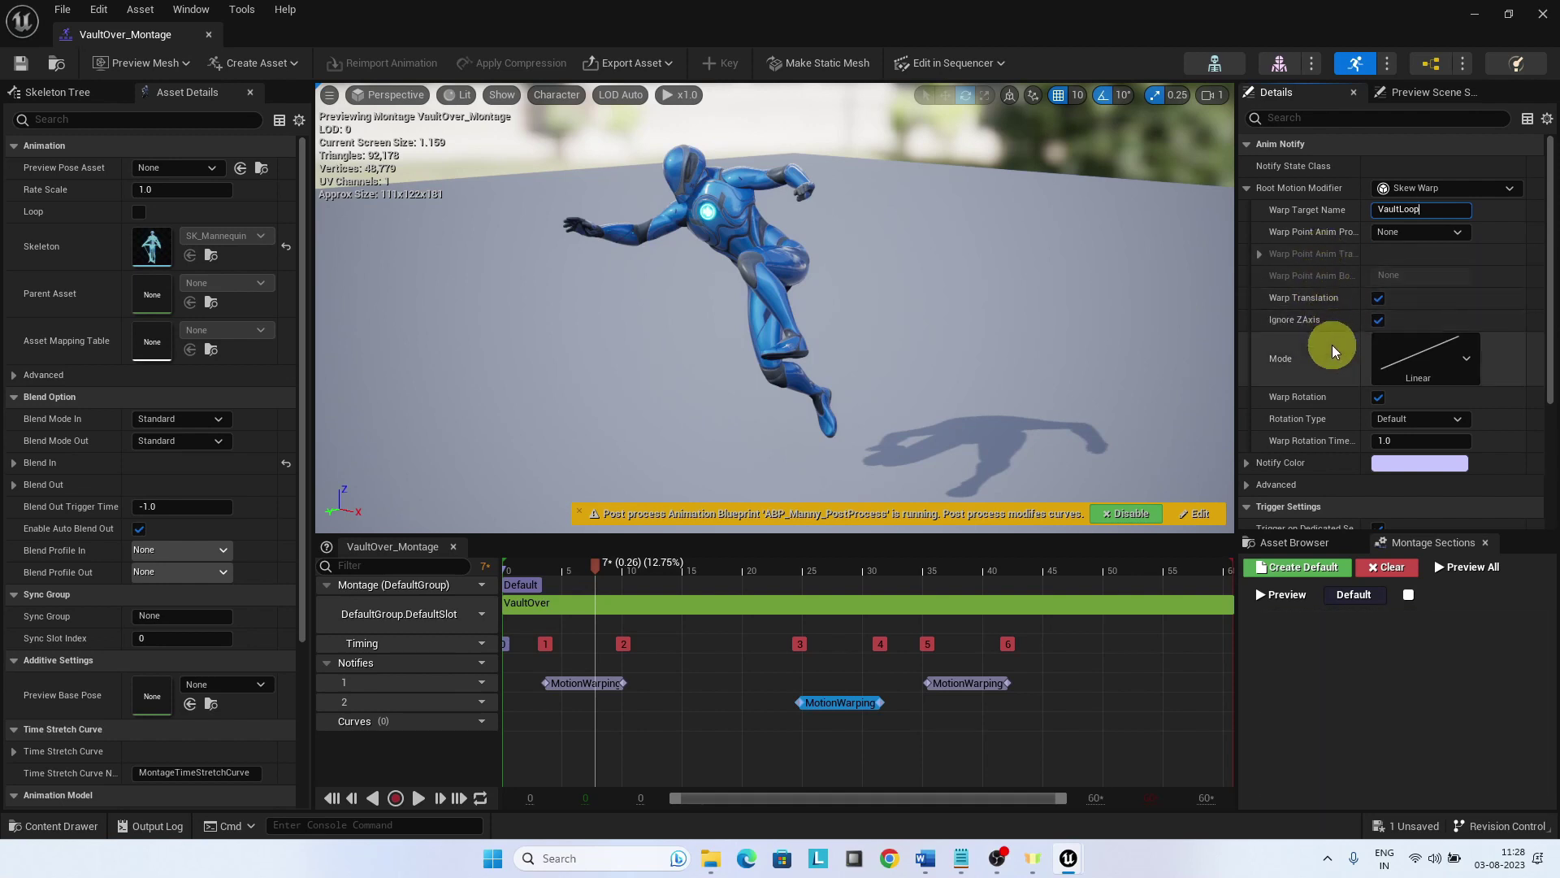
key(Return)
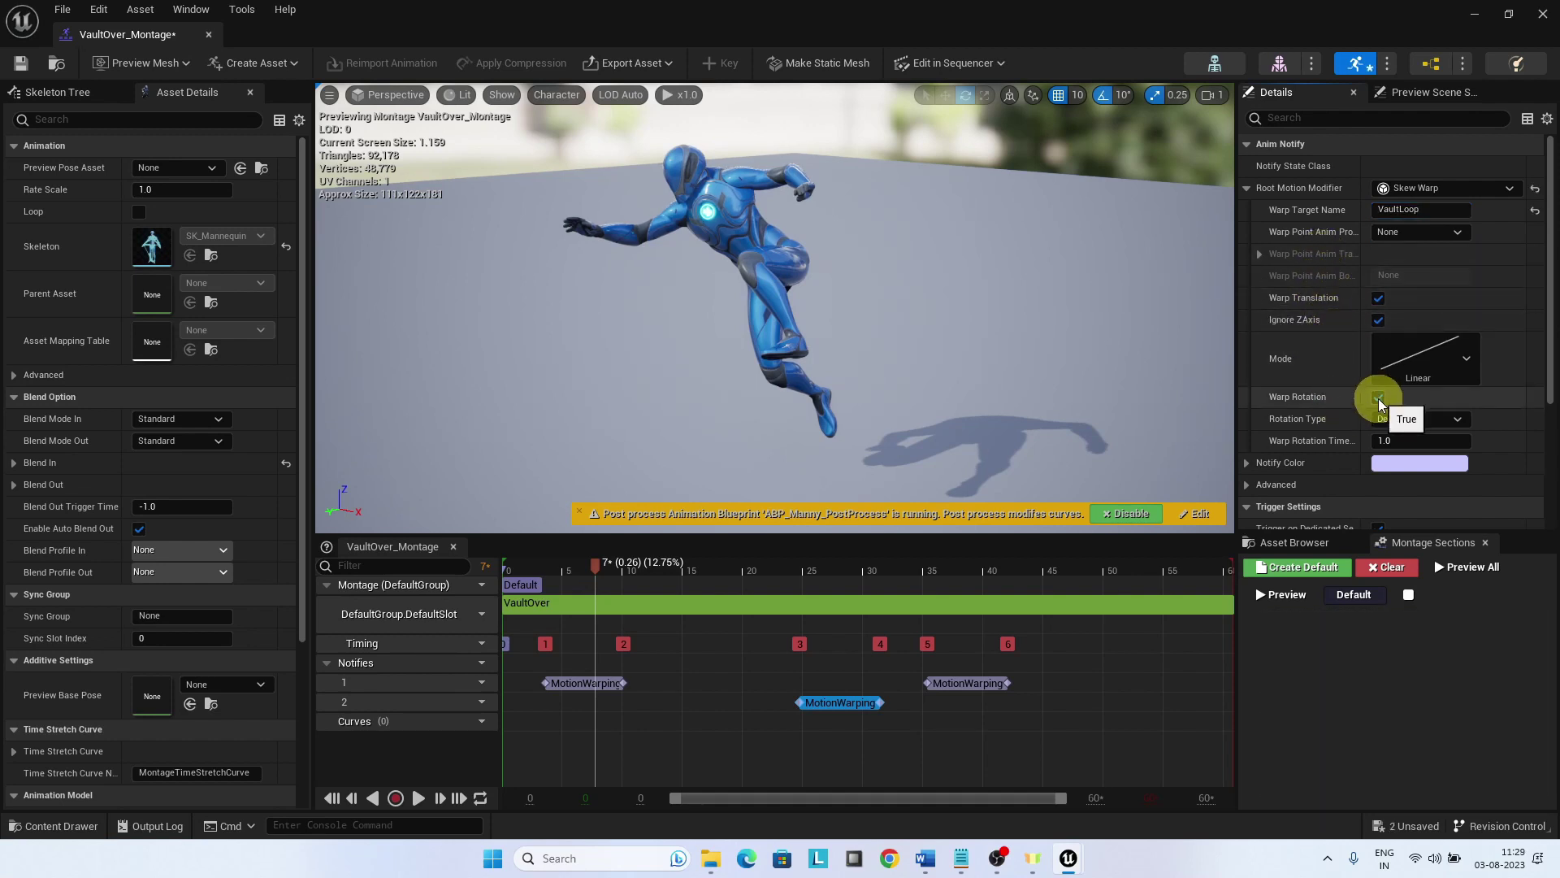
click(1378, 398)
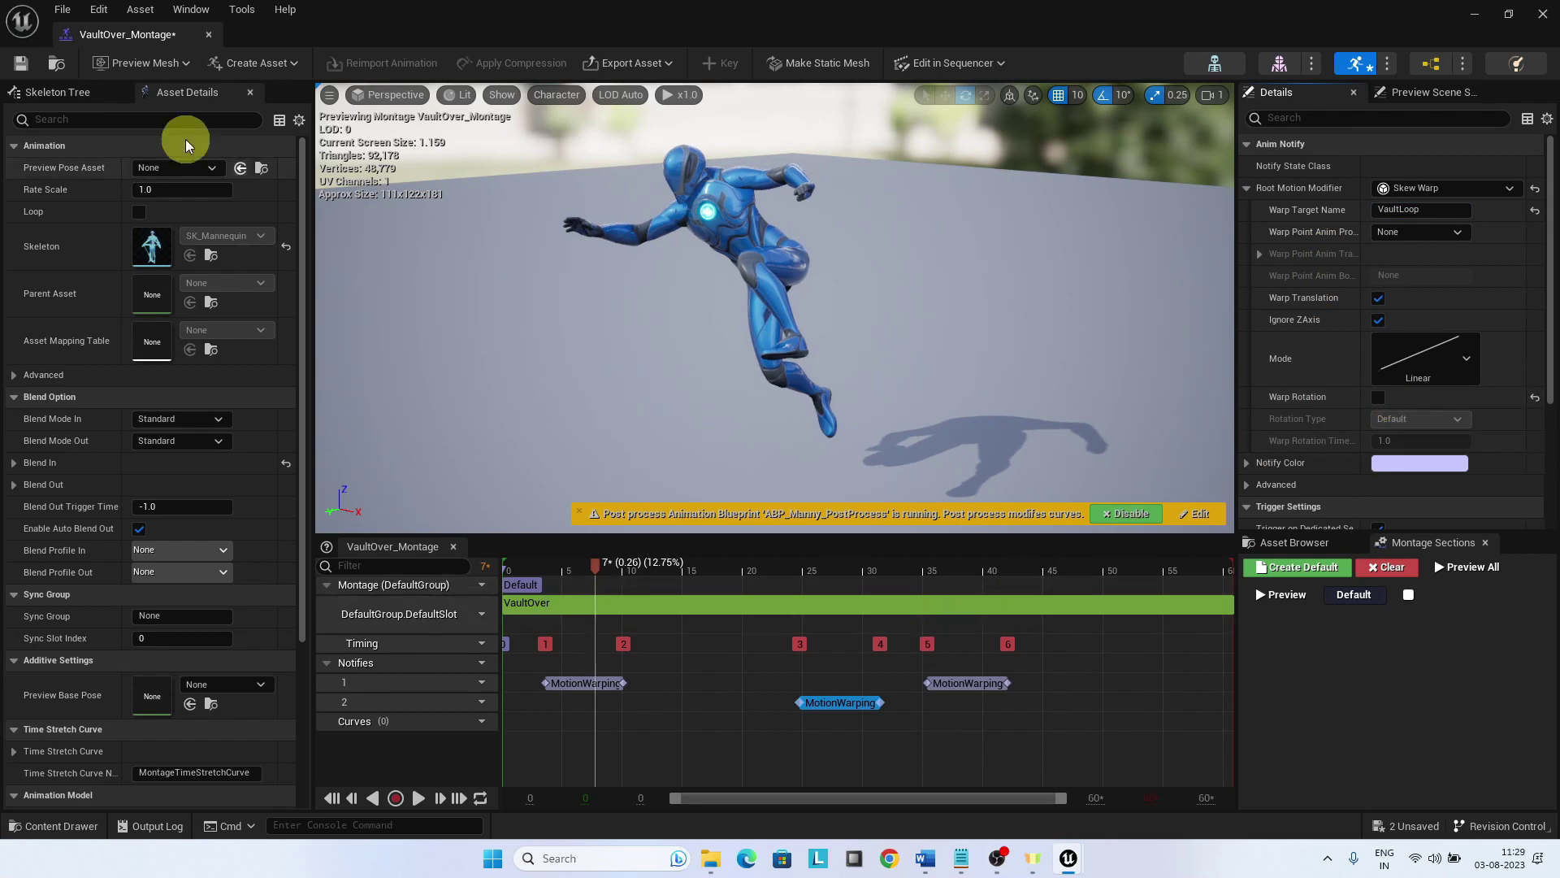
click(20, 63)
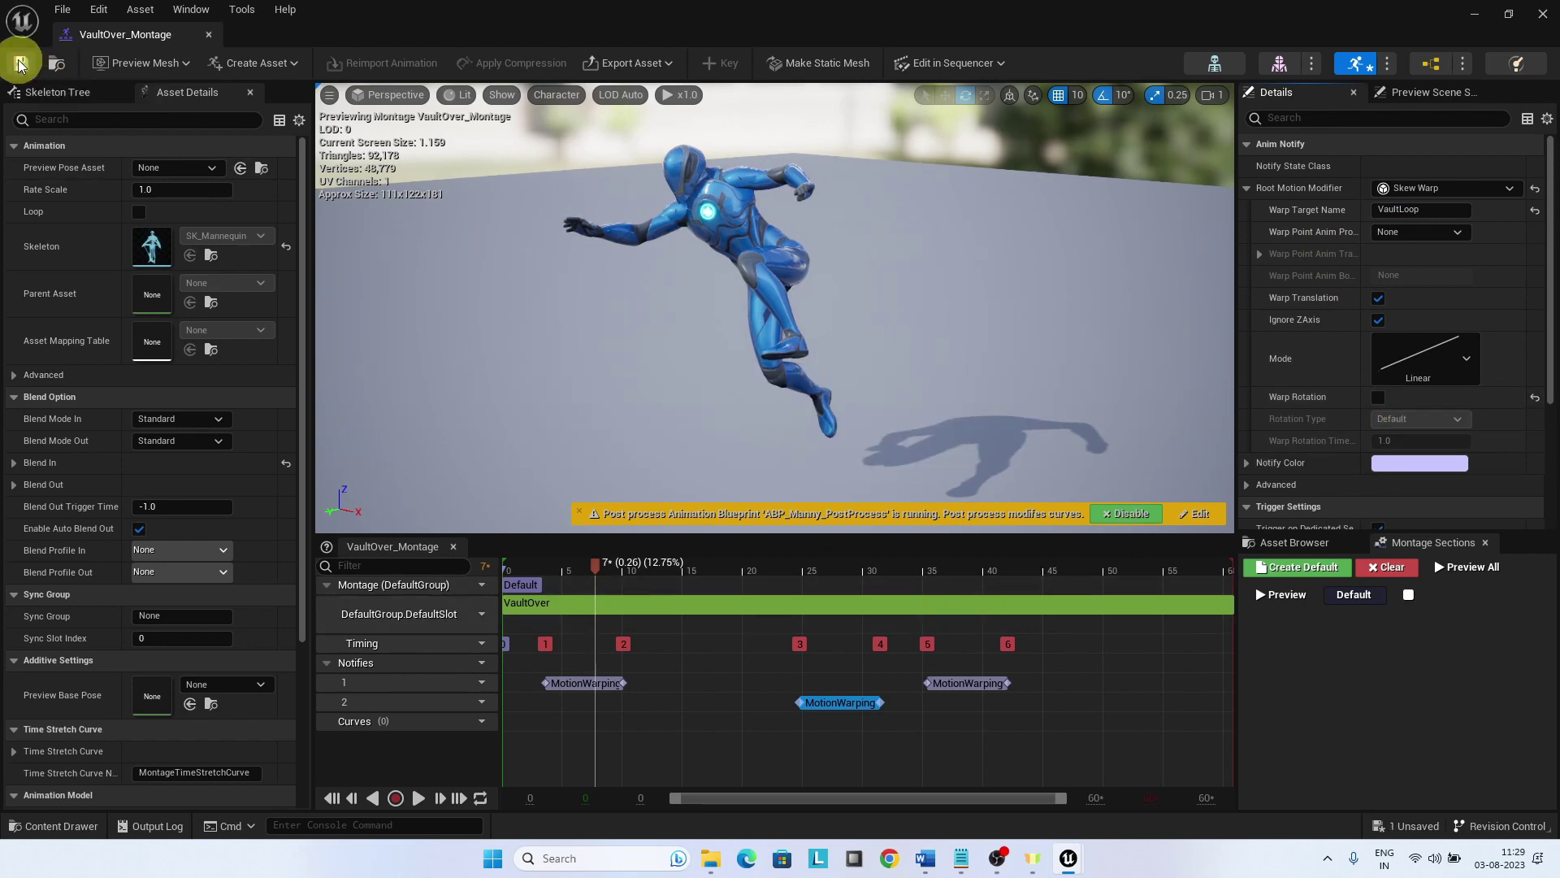
Name the last Motion Warping notify's warp target VaultLand, disable its Ignore ZAxis and Warp Rotation, and save the montage.
click(979, 683)
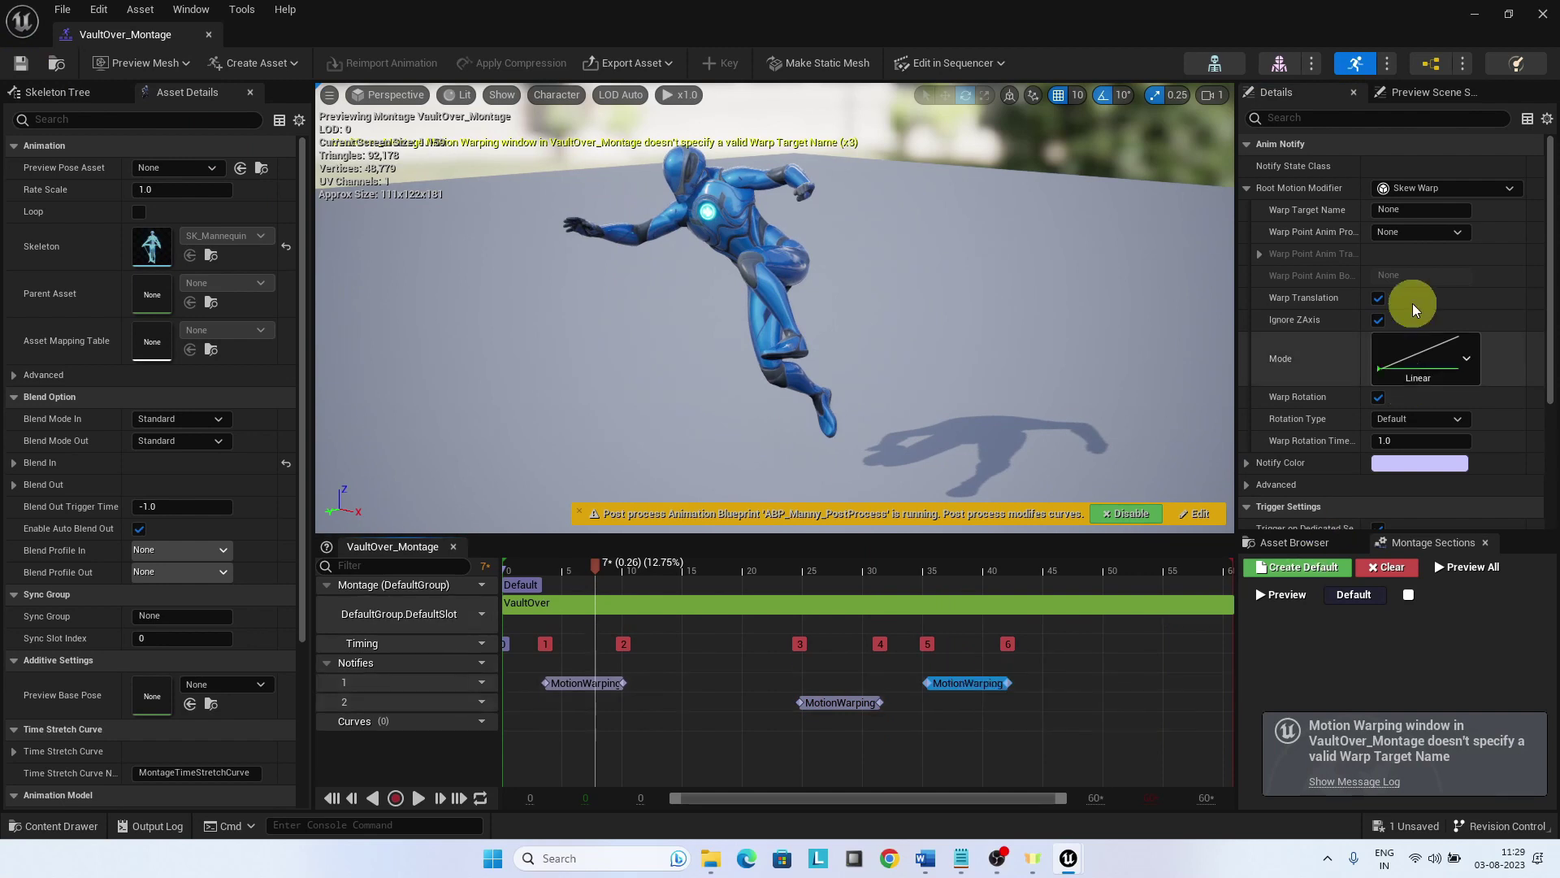
click(1418, 210)
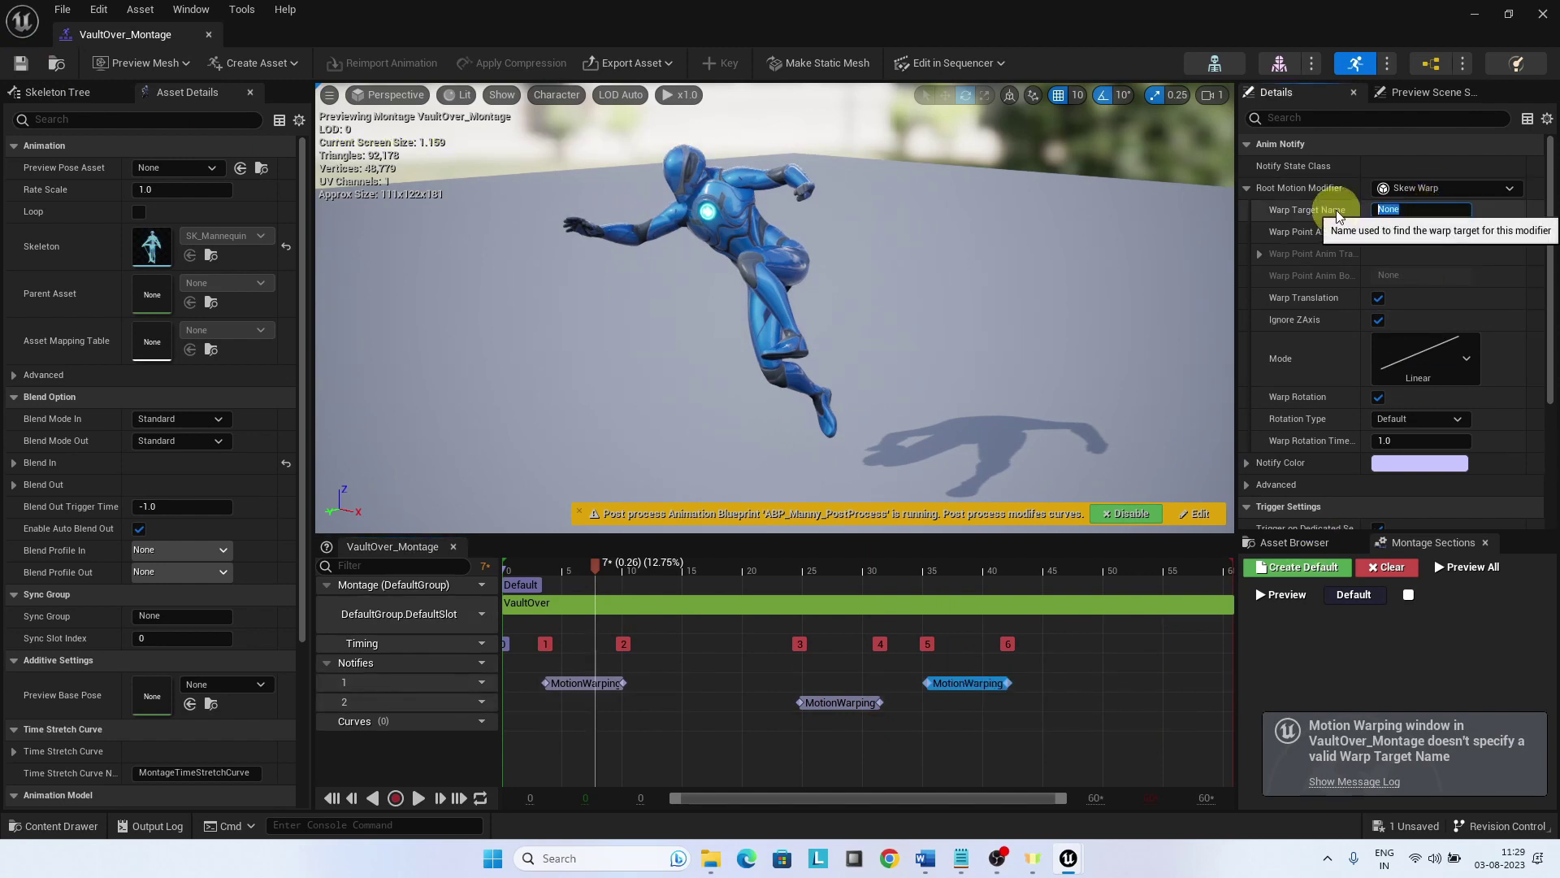
text(VaultLand)
click(1378, 319)
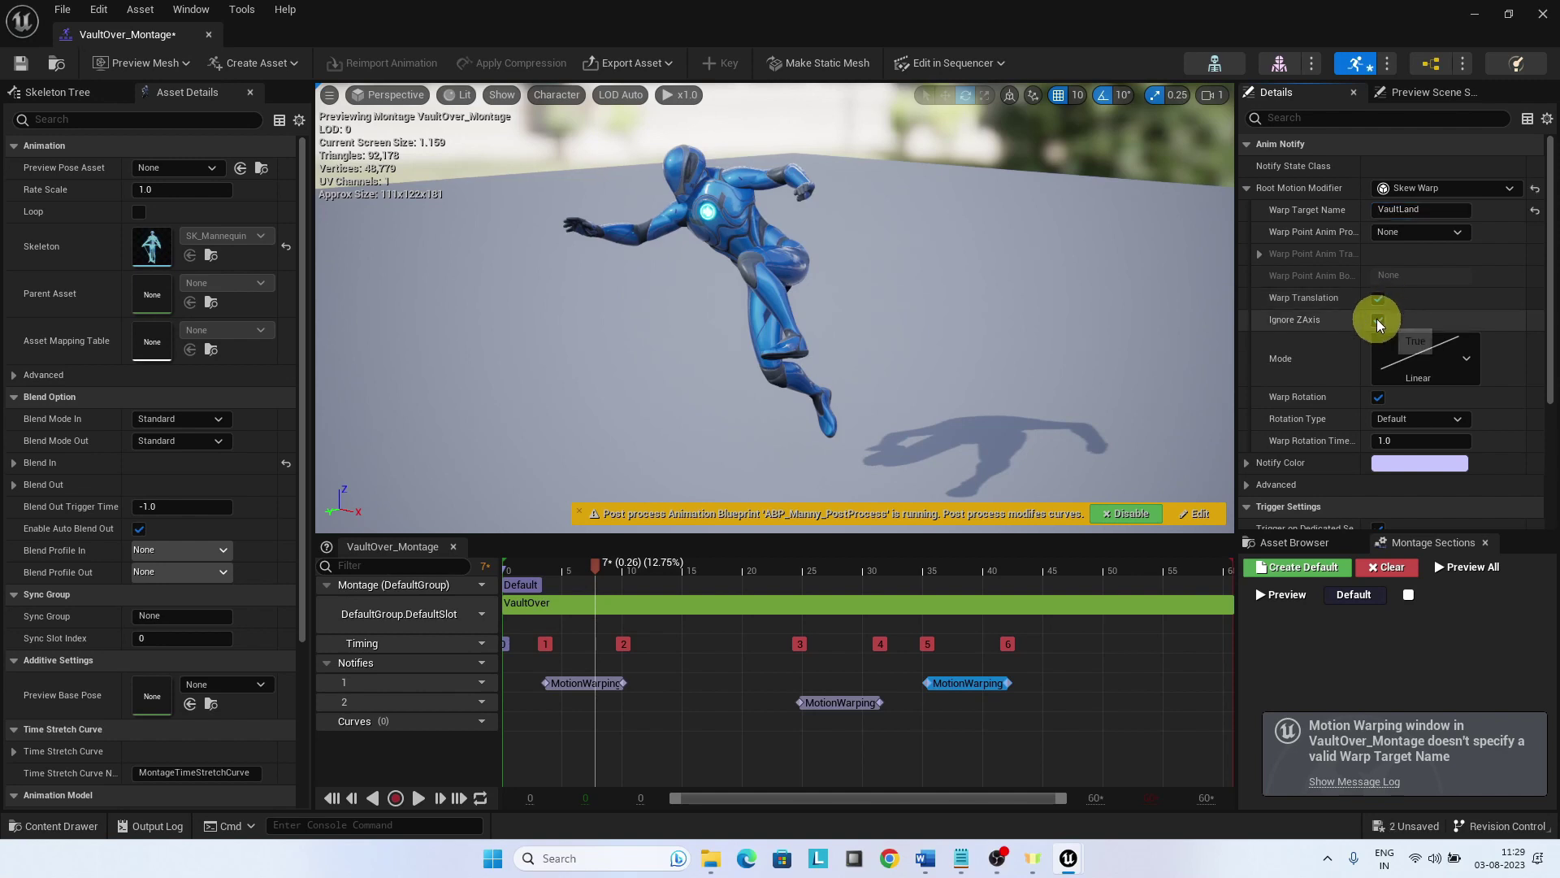
click(1377, 397)
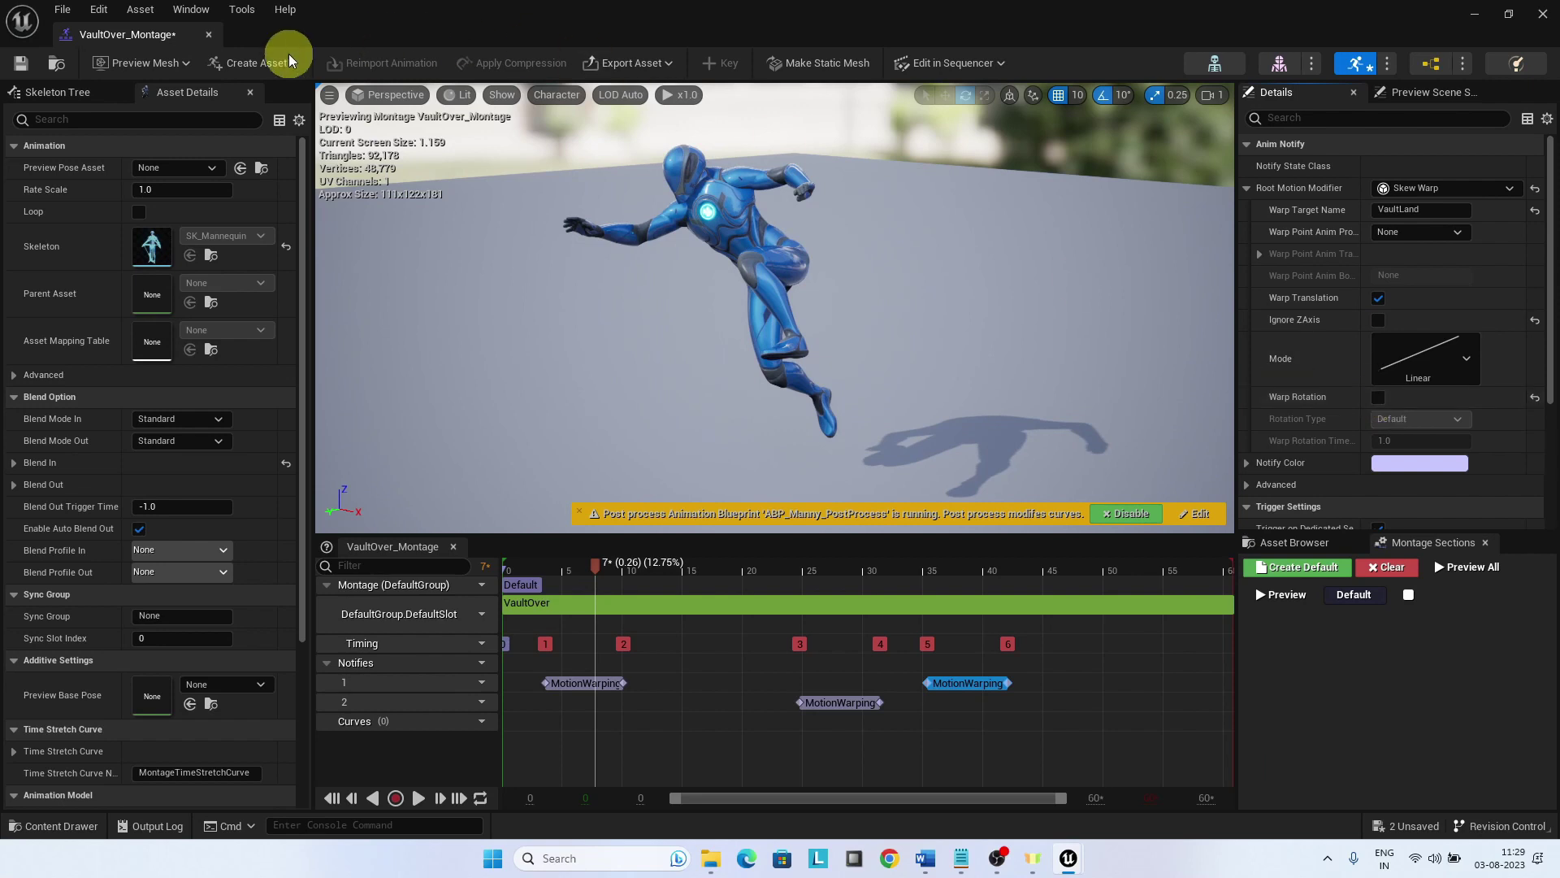
click(31, 63)
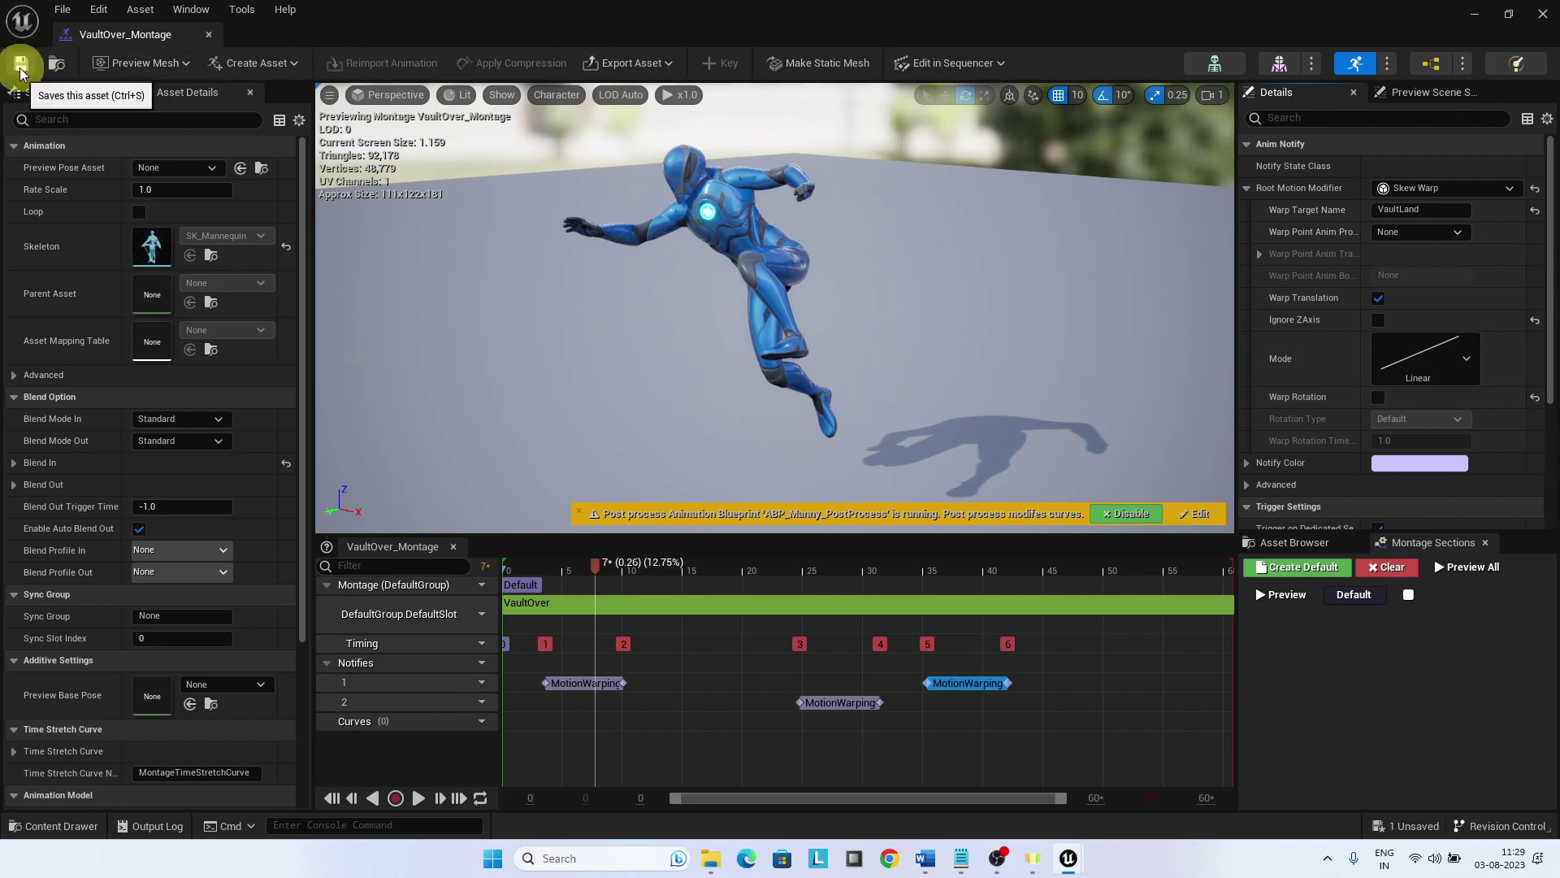
Review the VaultLoop and VaultStart notify settings and change the montage slot to DefaultGroup.FullBody.
click(843, 704)
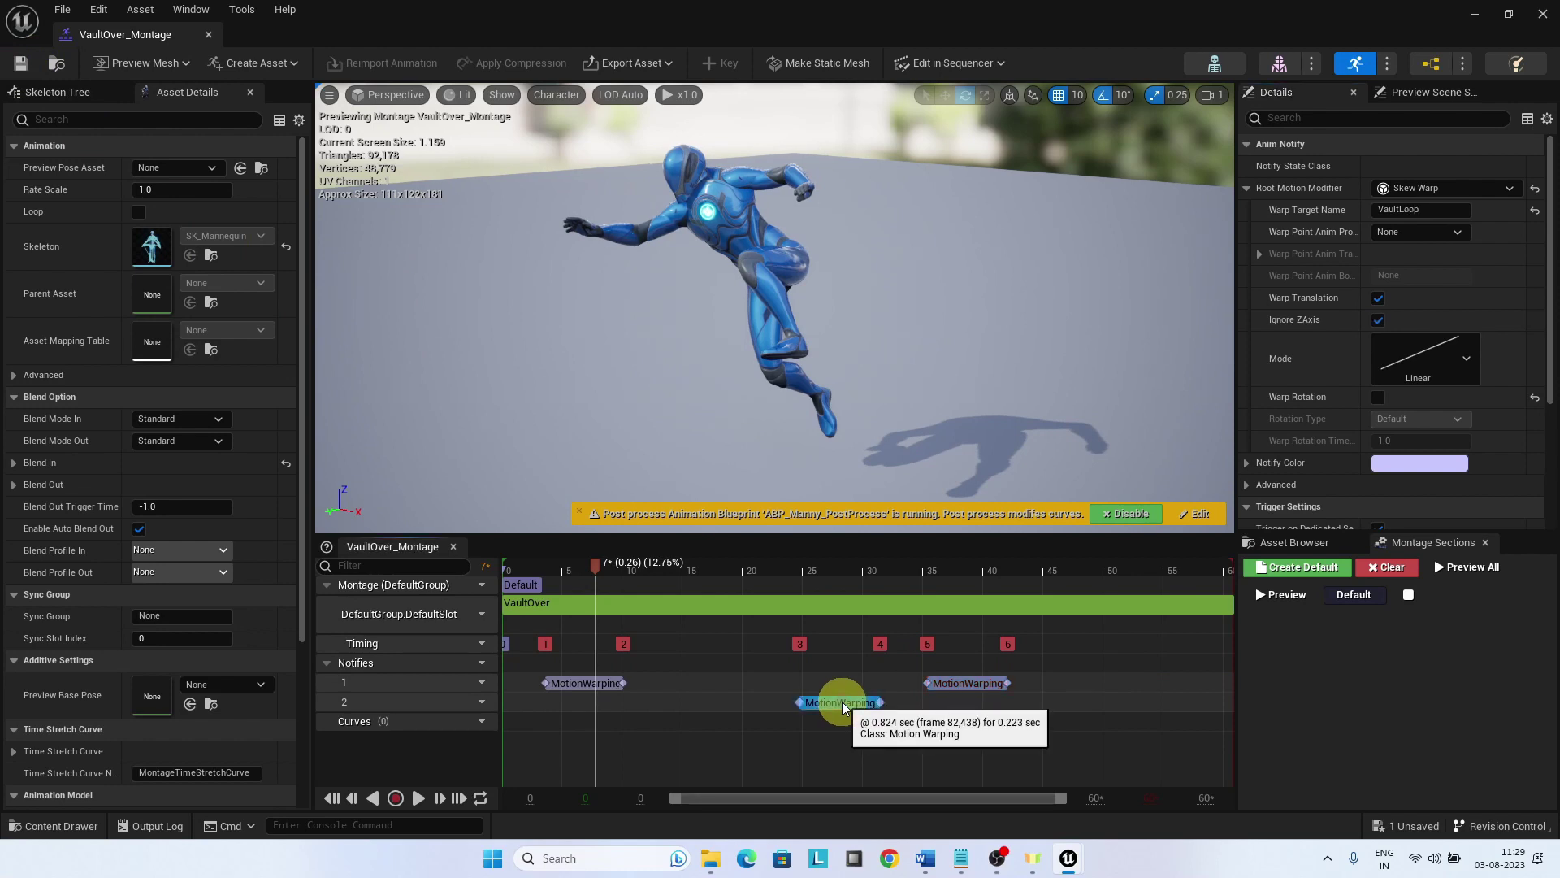
click(582, 683)
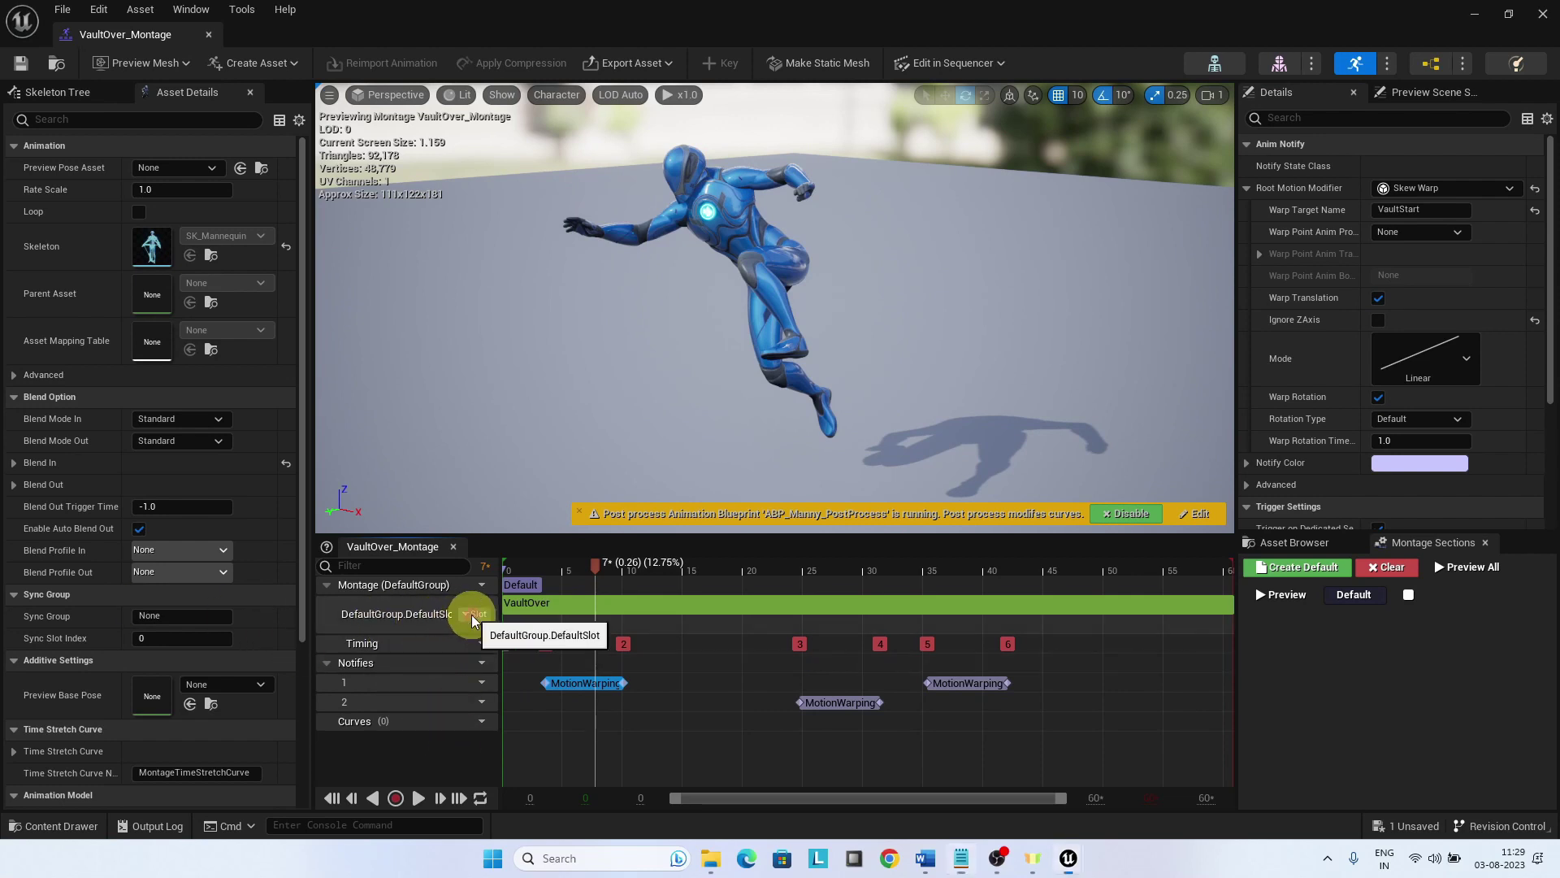
click(466, 615)
mouse_move(524, 657)
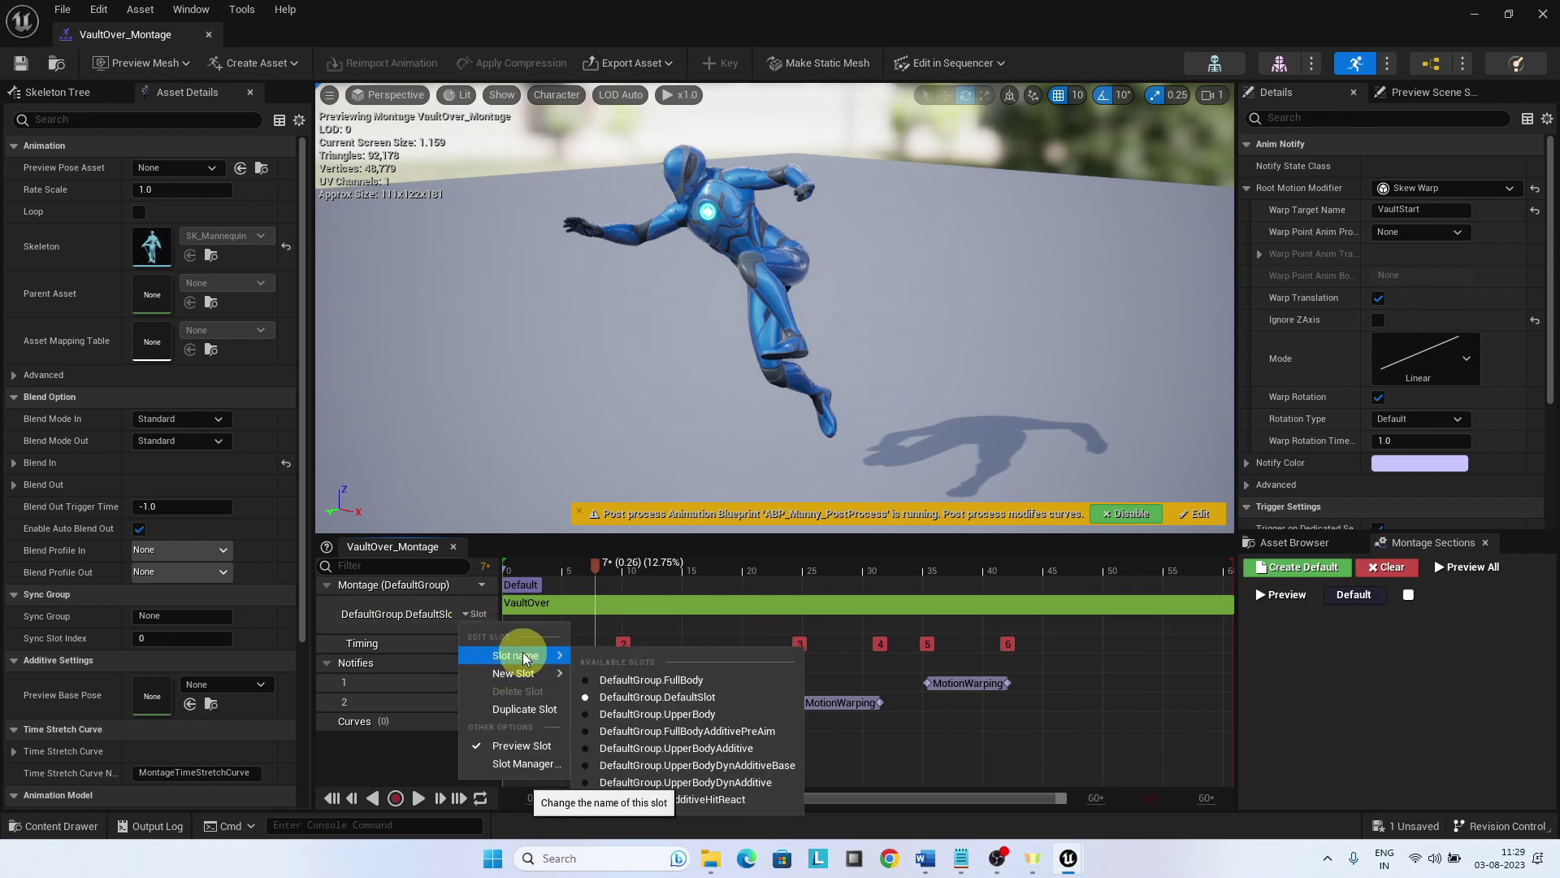
click(676, 679)
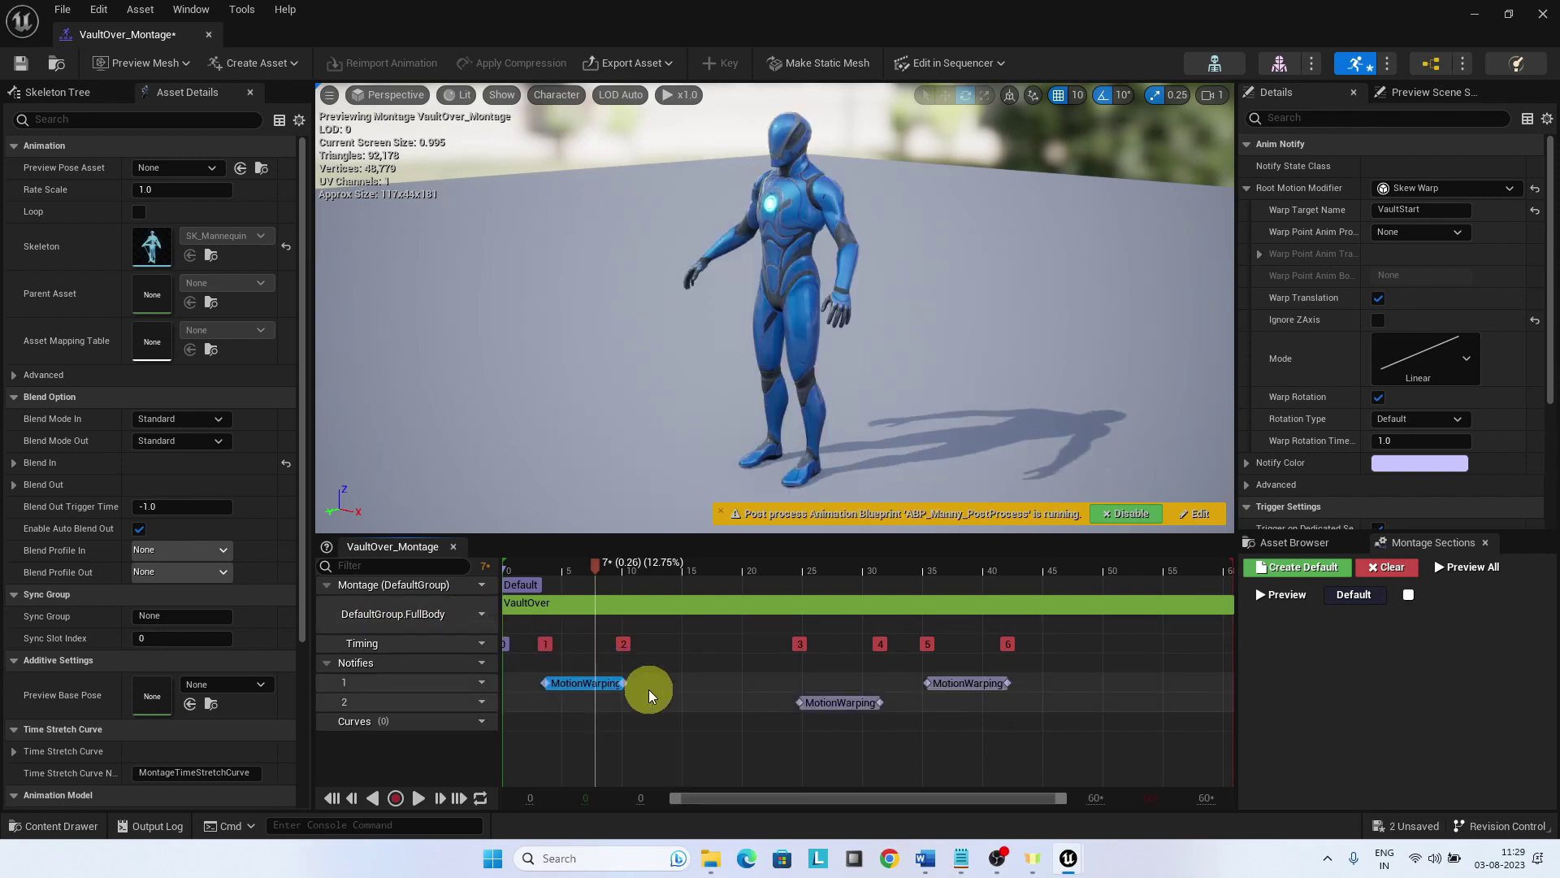
Add a DisableLegIK metadata curve to the montage.
click(470, 722)
mouse_move(497, 783)
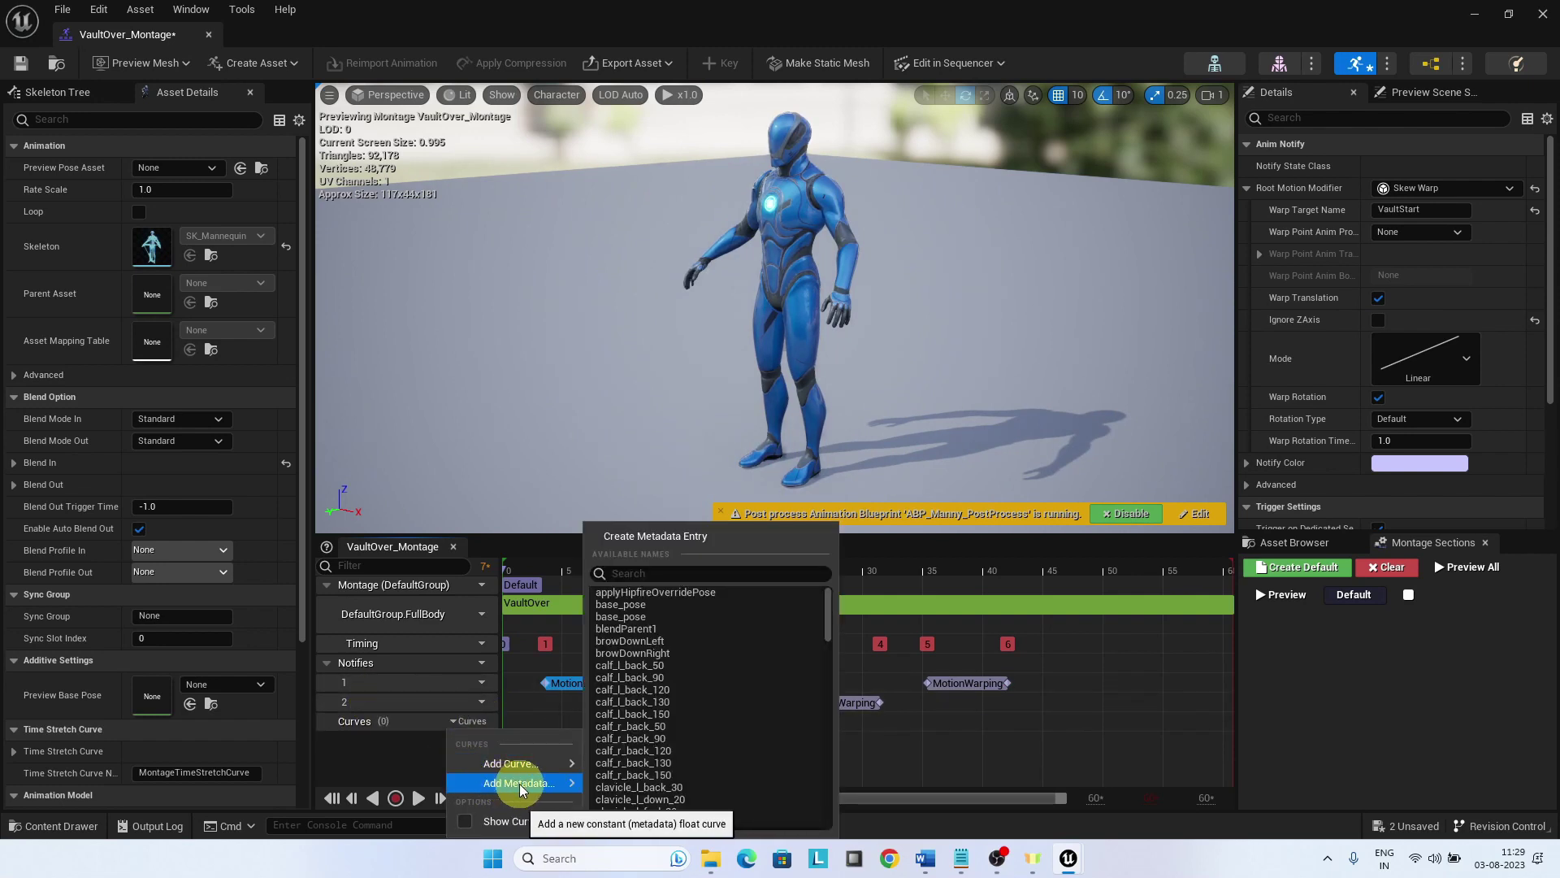
scroll(699, 783, down, 5)
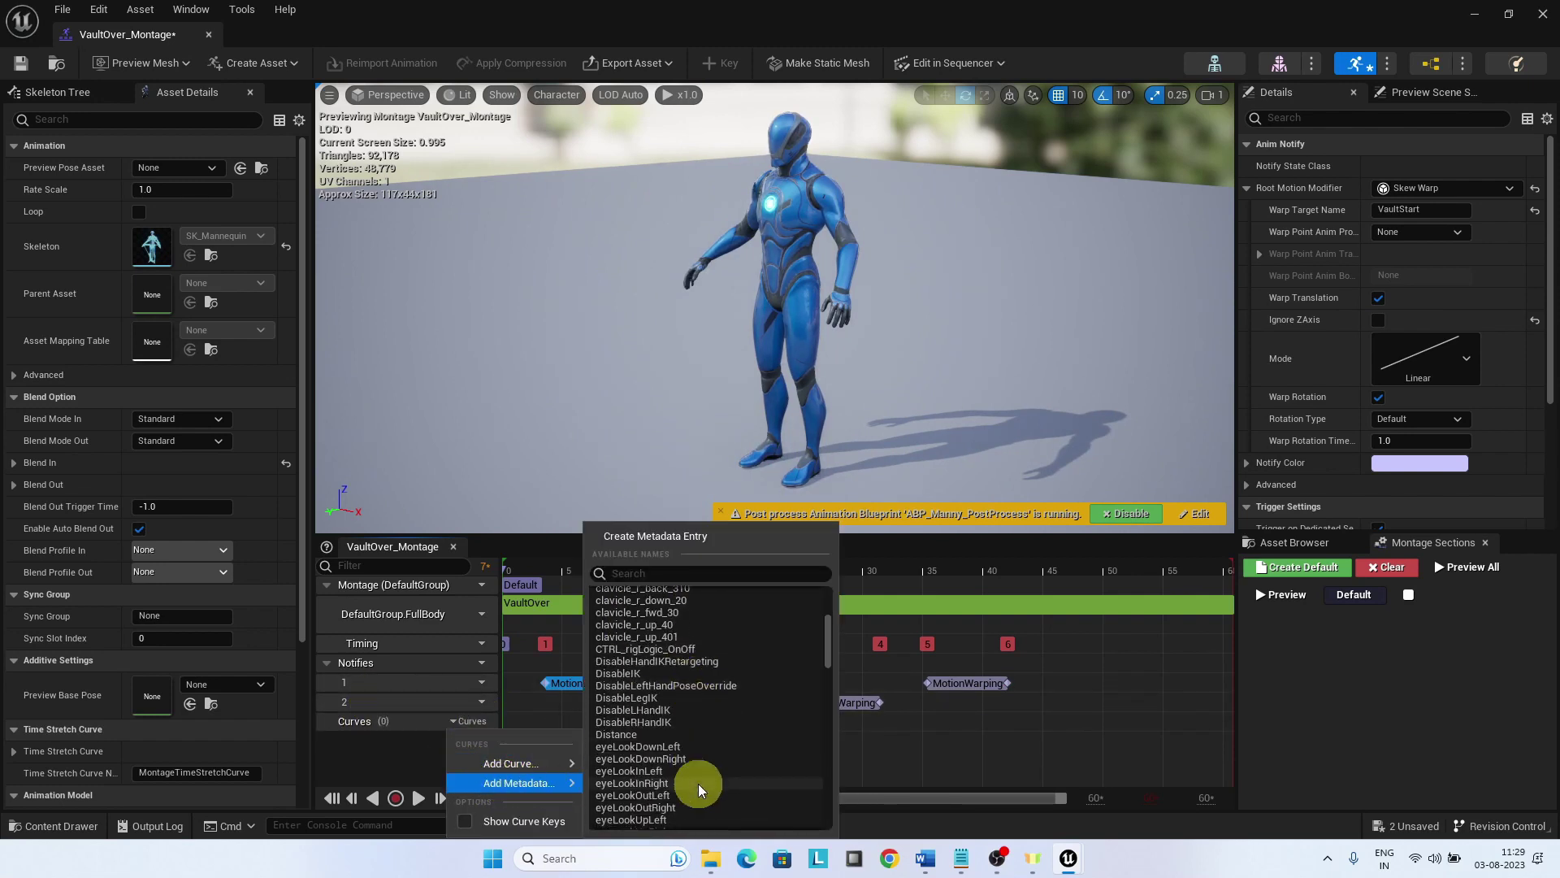
click(664, 699)
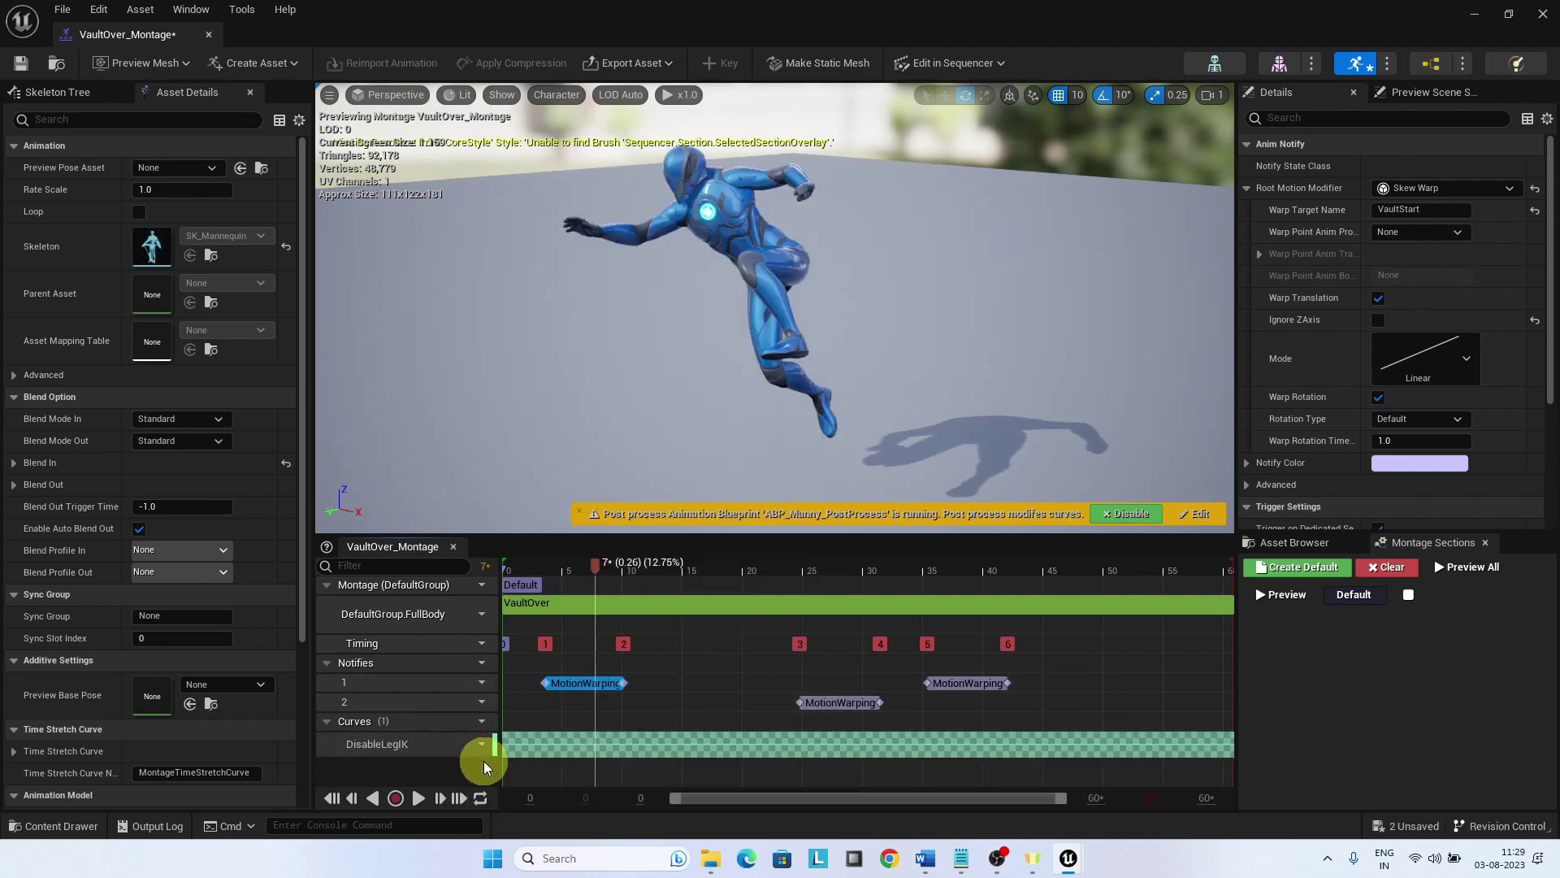
Add a DisableLHandIK metadata curve to the montage.
click(476, 720)
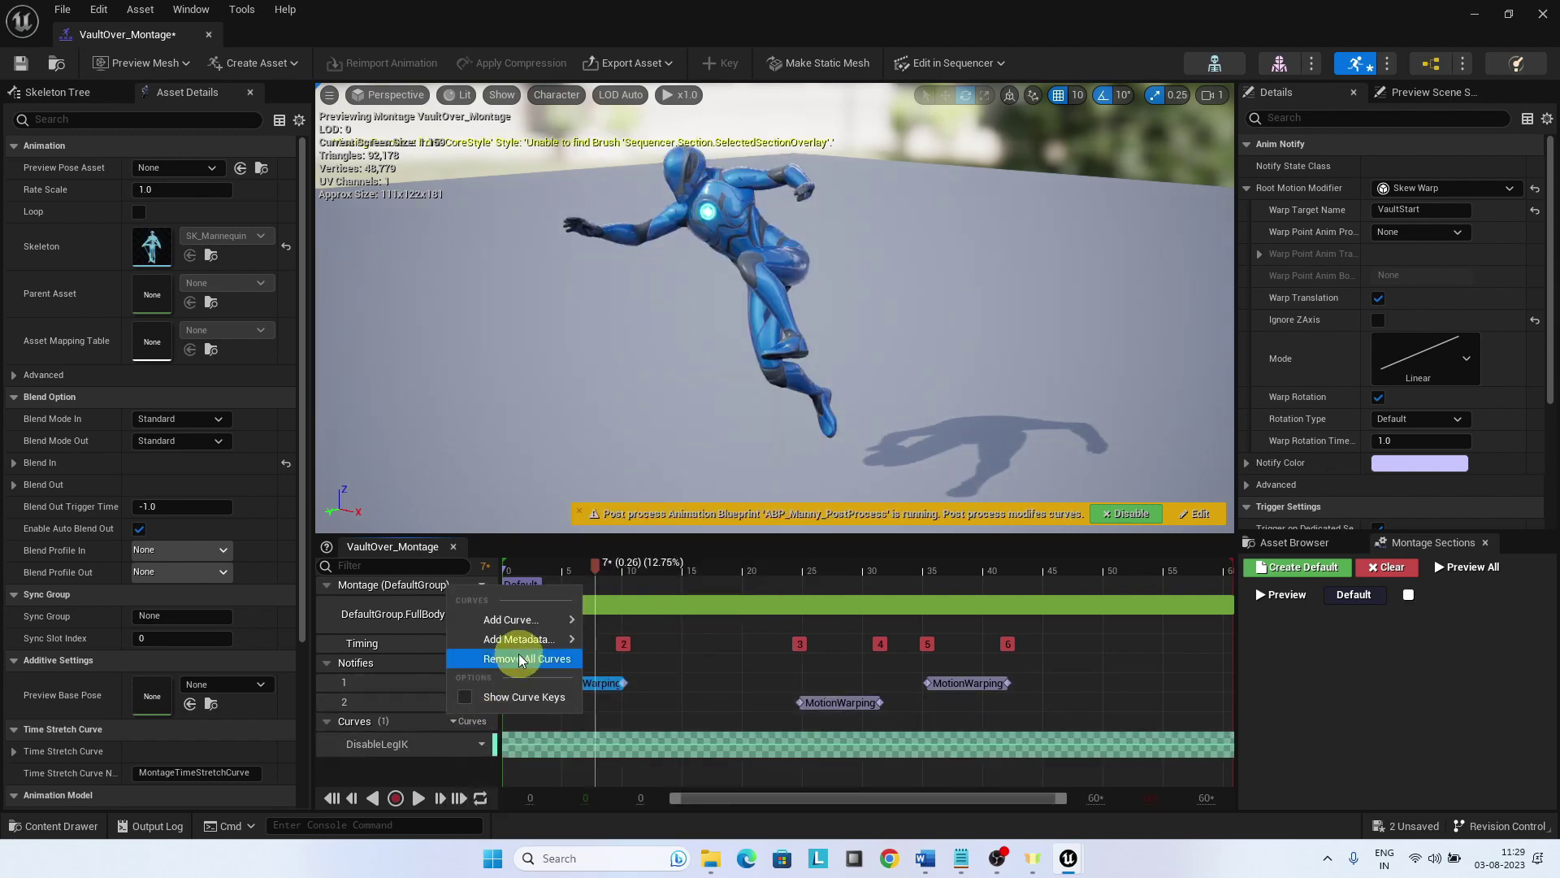
mouse_move(523, 638)
scroll(670, 710, down, 5)
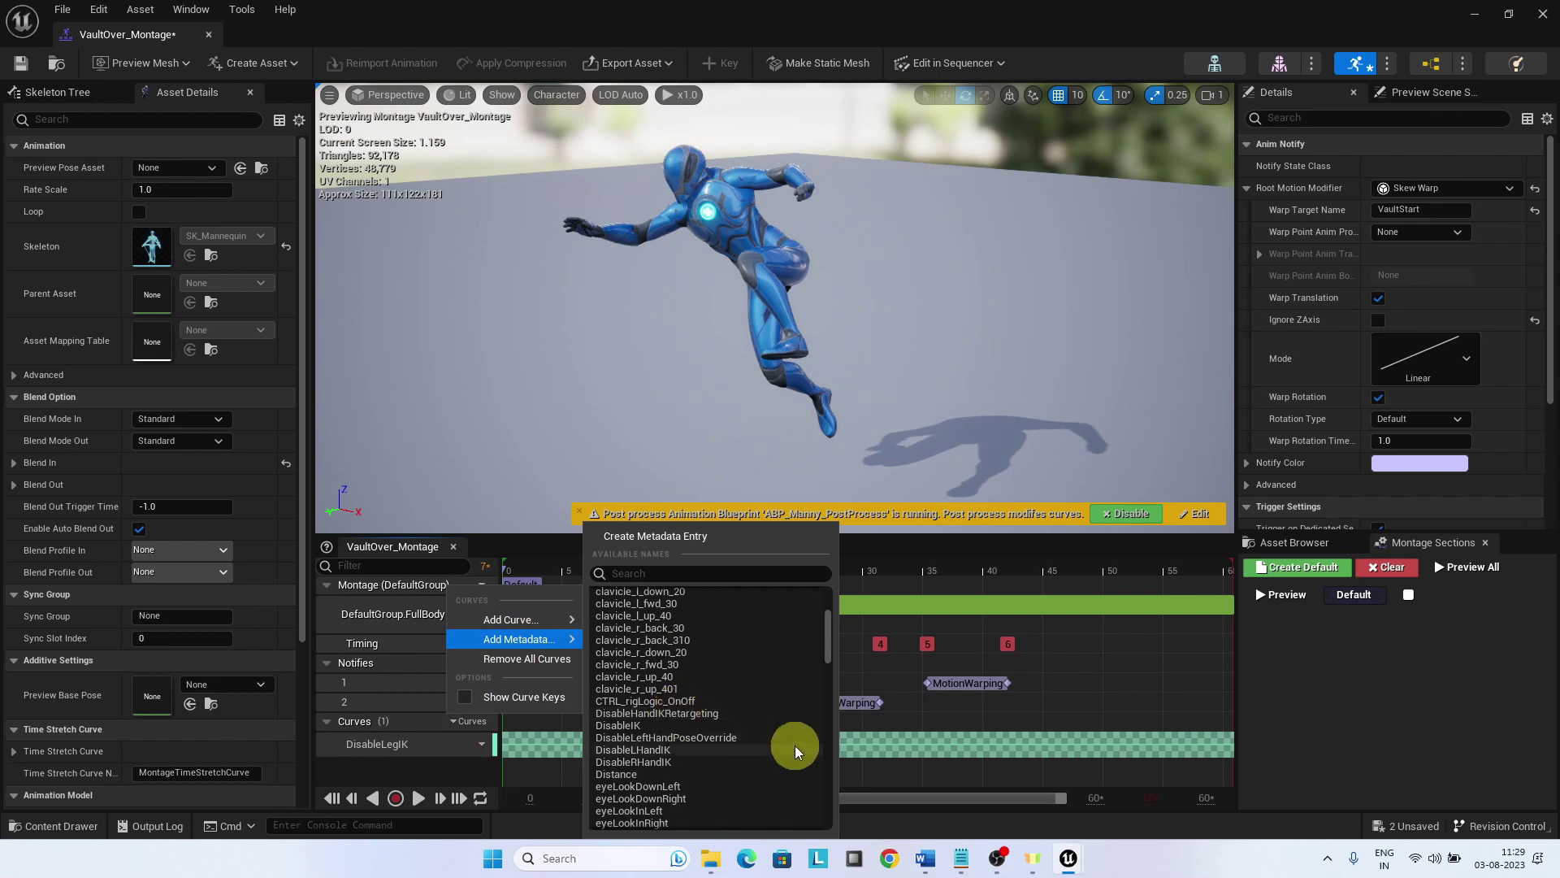
click(638, 750)
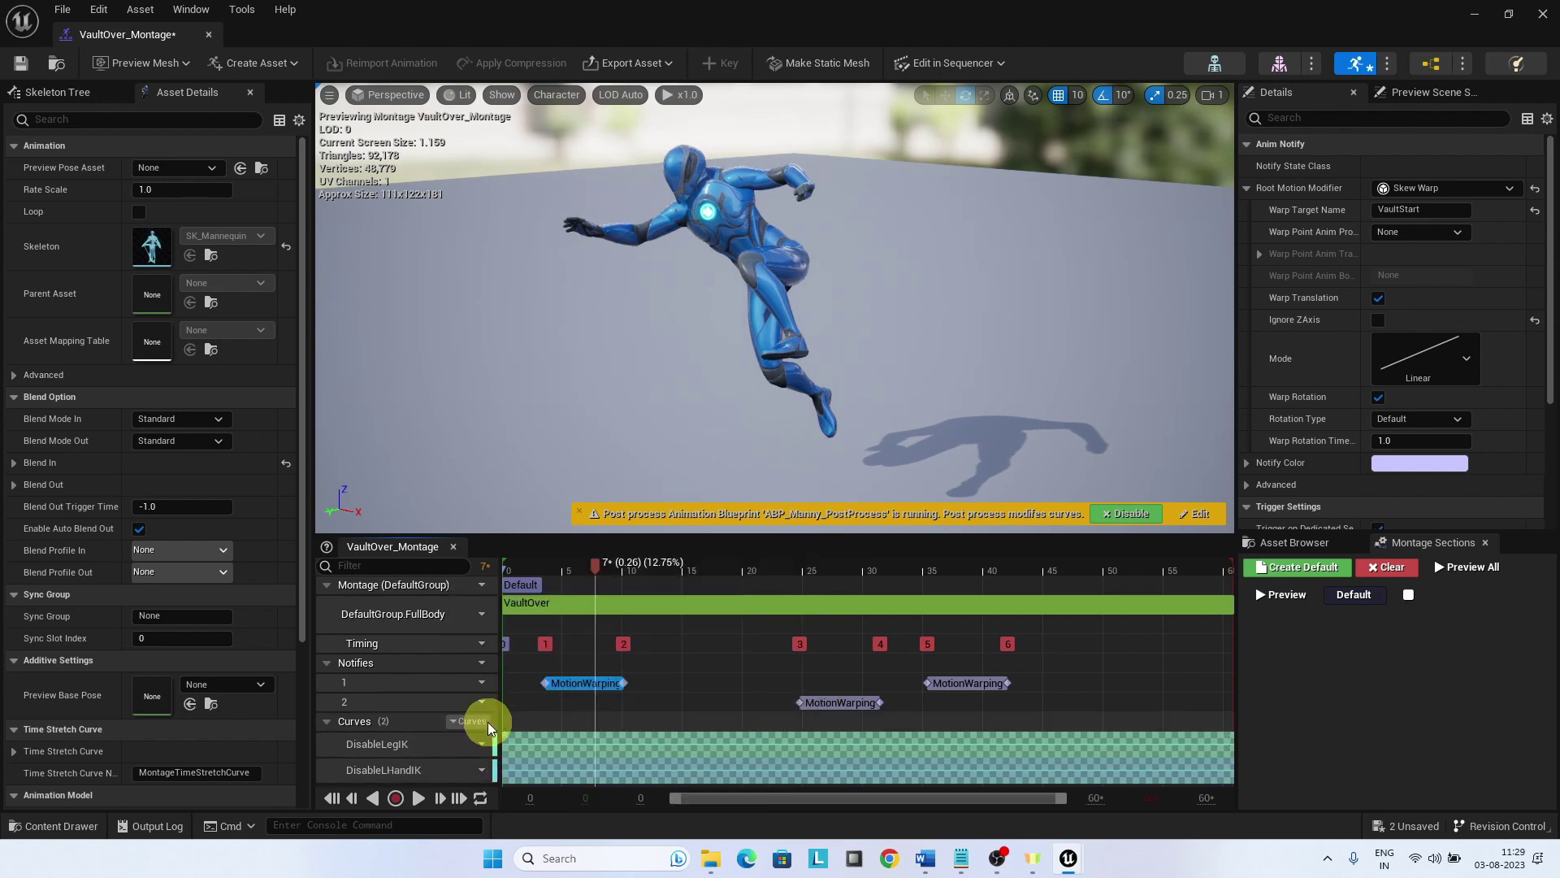
Add a DisableRHandIK metadata curve to the montage.
click(485, 723)
mouse_move(537, 640)
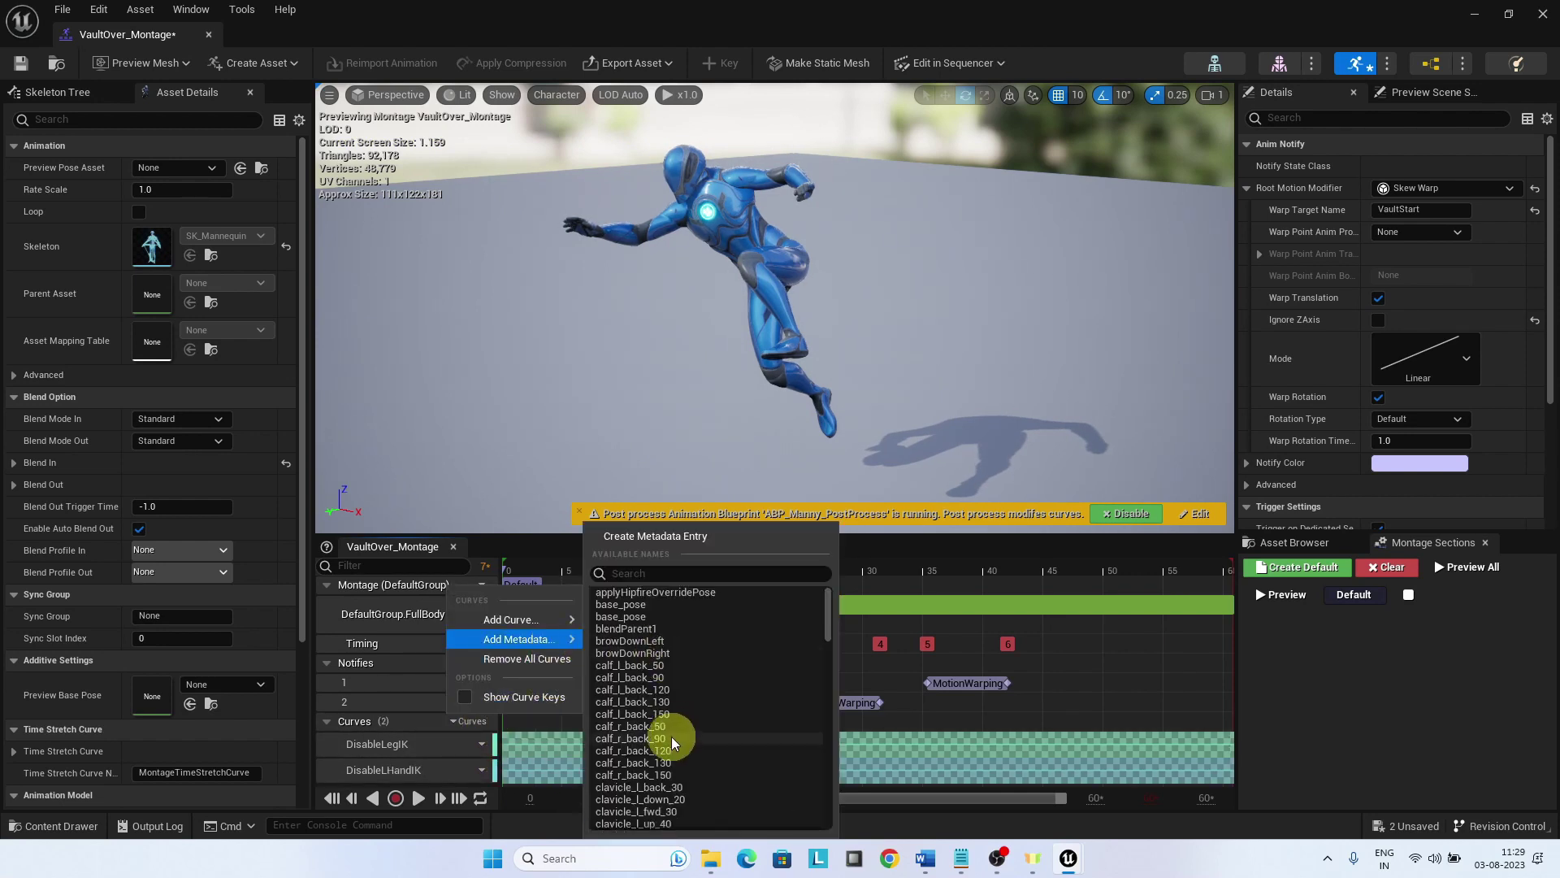
scroll(661, 738, down, 4)
scroll(673, 746, down, 3)
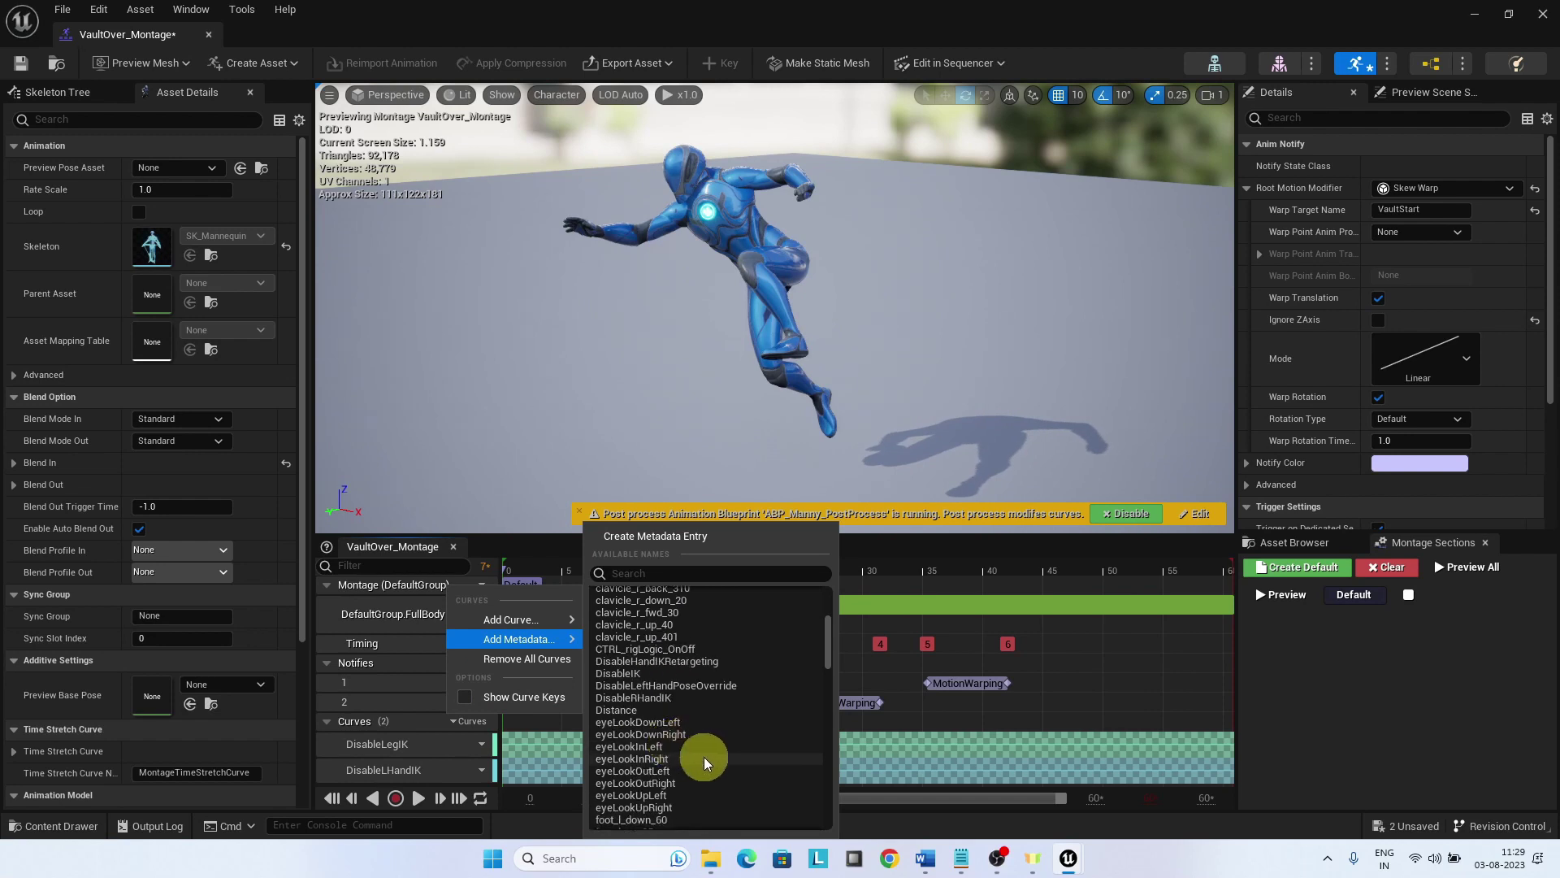
click(655, 695)
scroll(461, 728, down, 1)
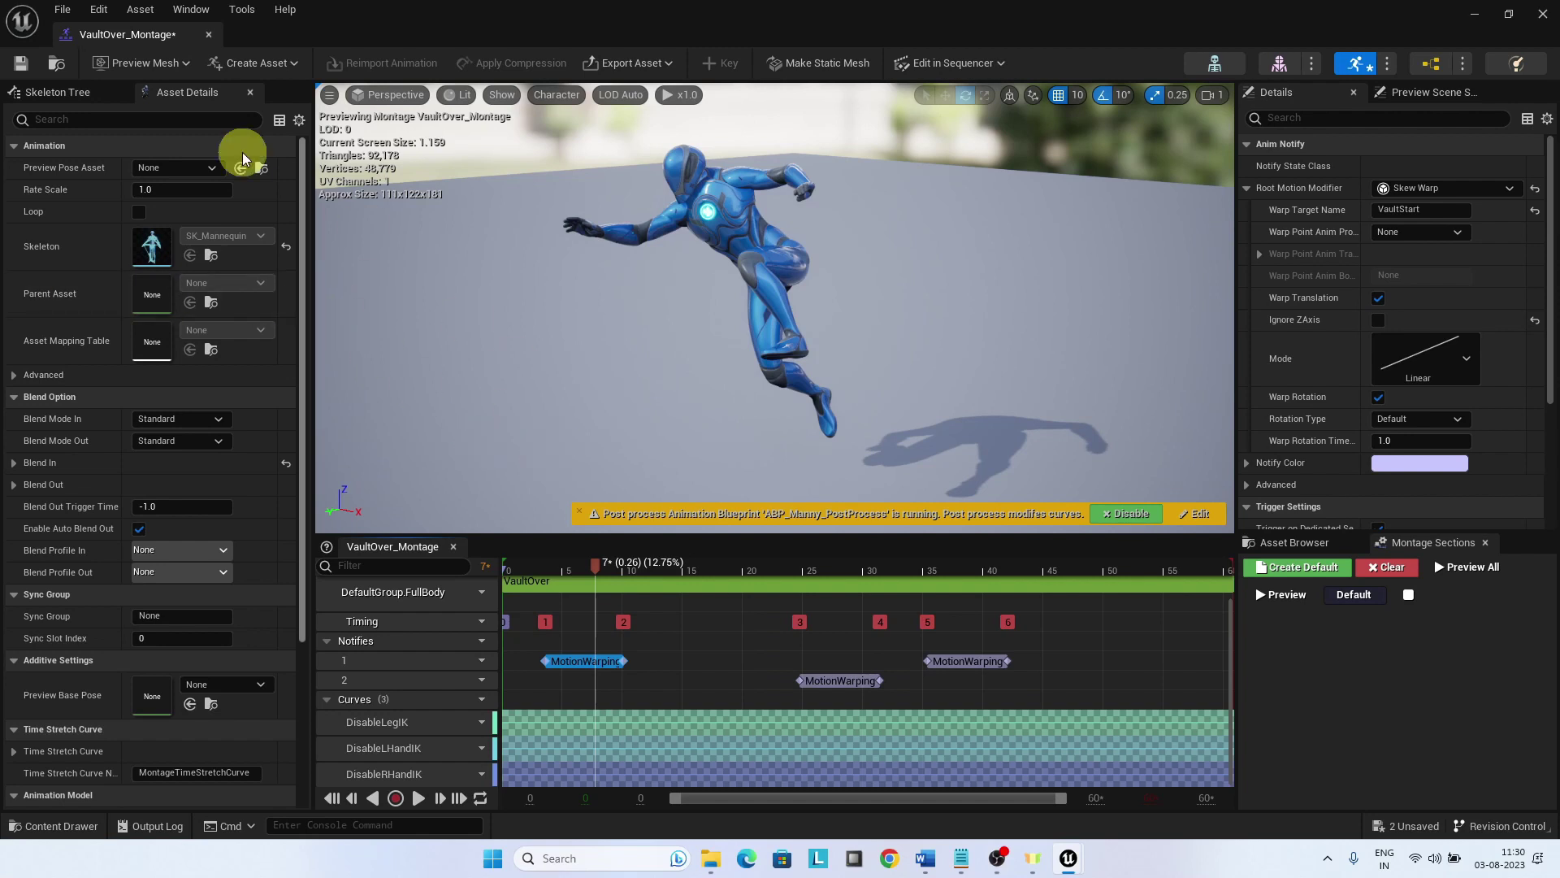
Save VaultOver_Montage, recheck the warp settings of its second and first Motion Warping notifies, and close the montage.
click(22, 64)
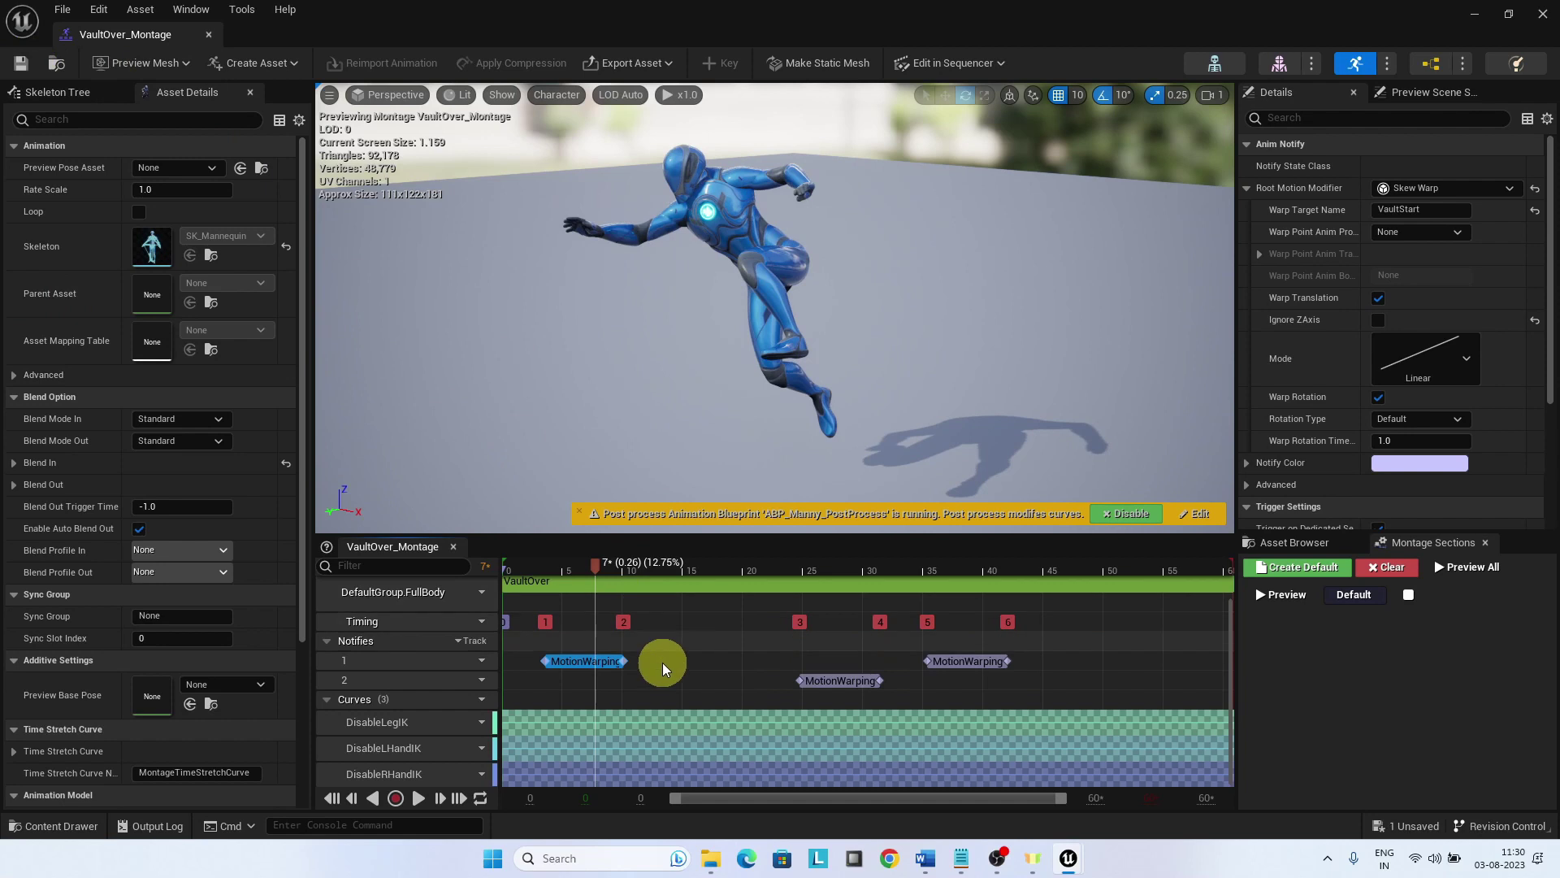
click(852, 678)
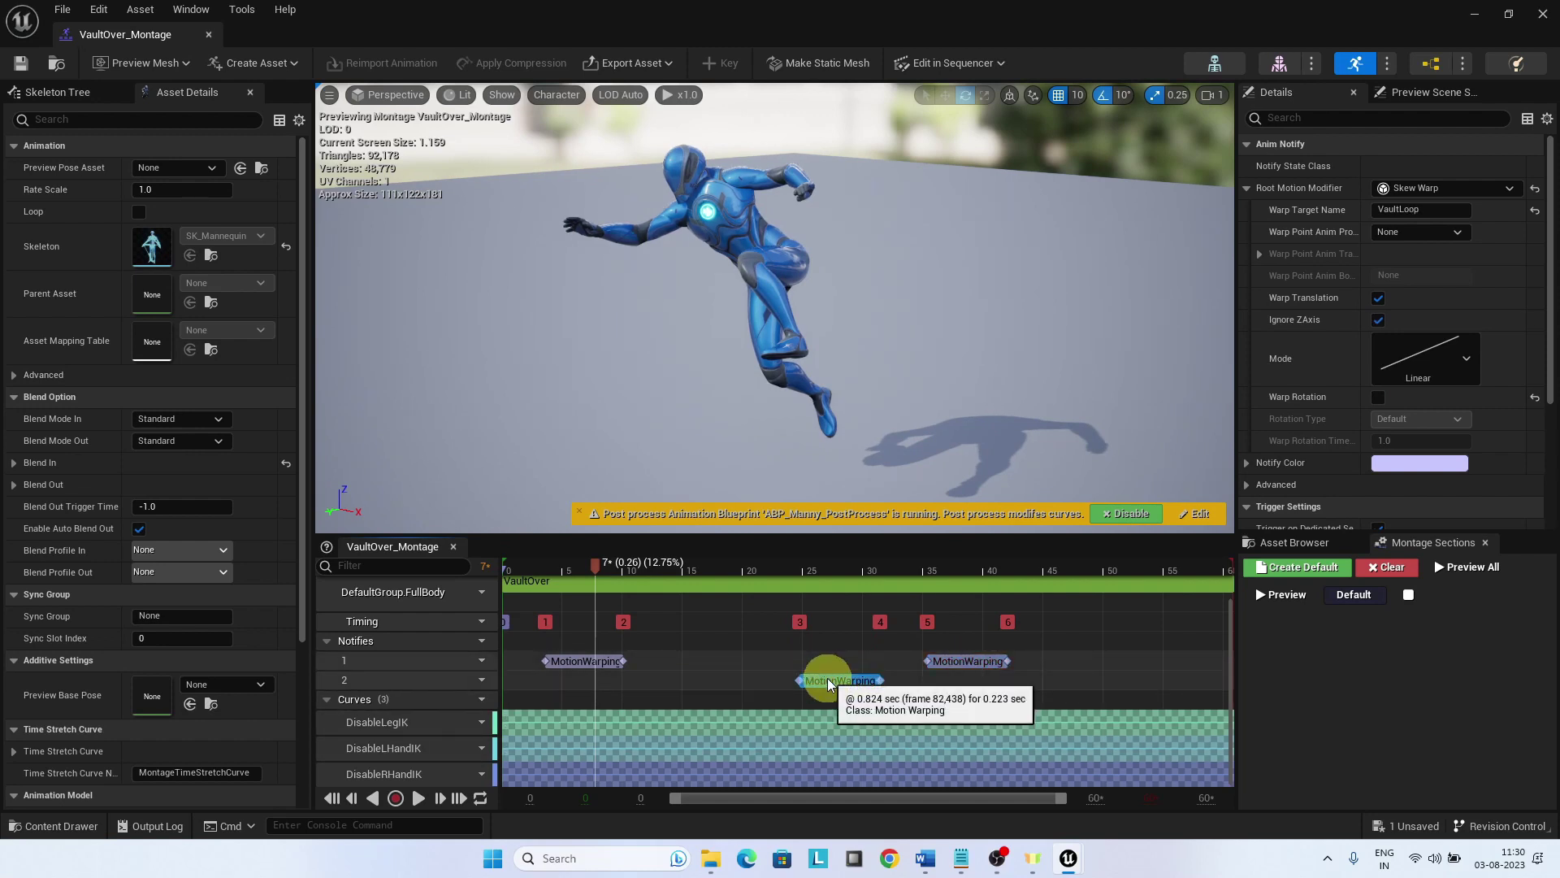
click(578, 661)
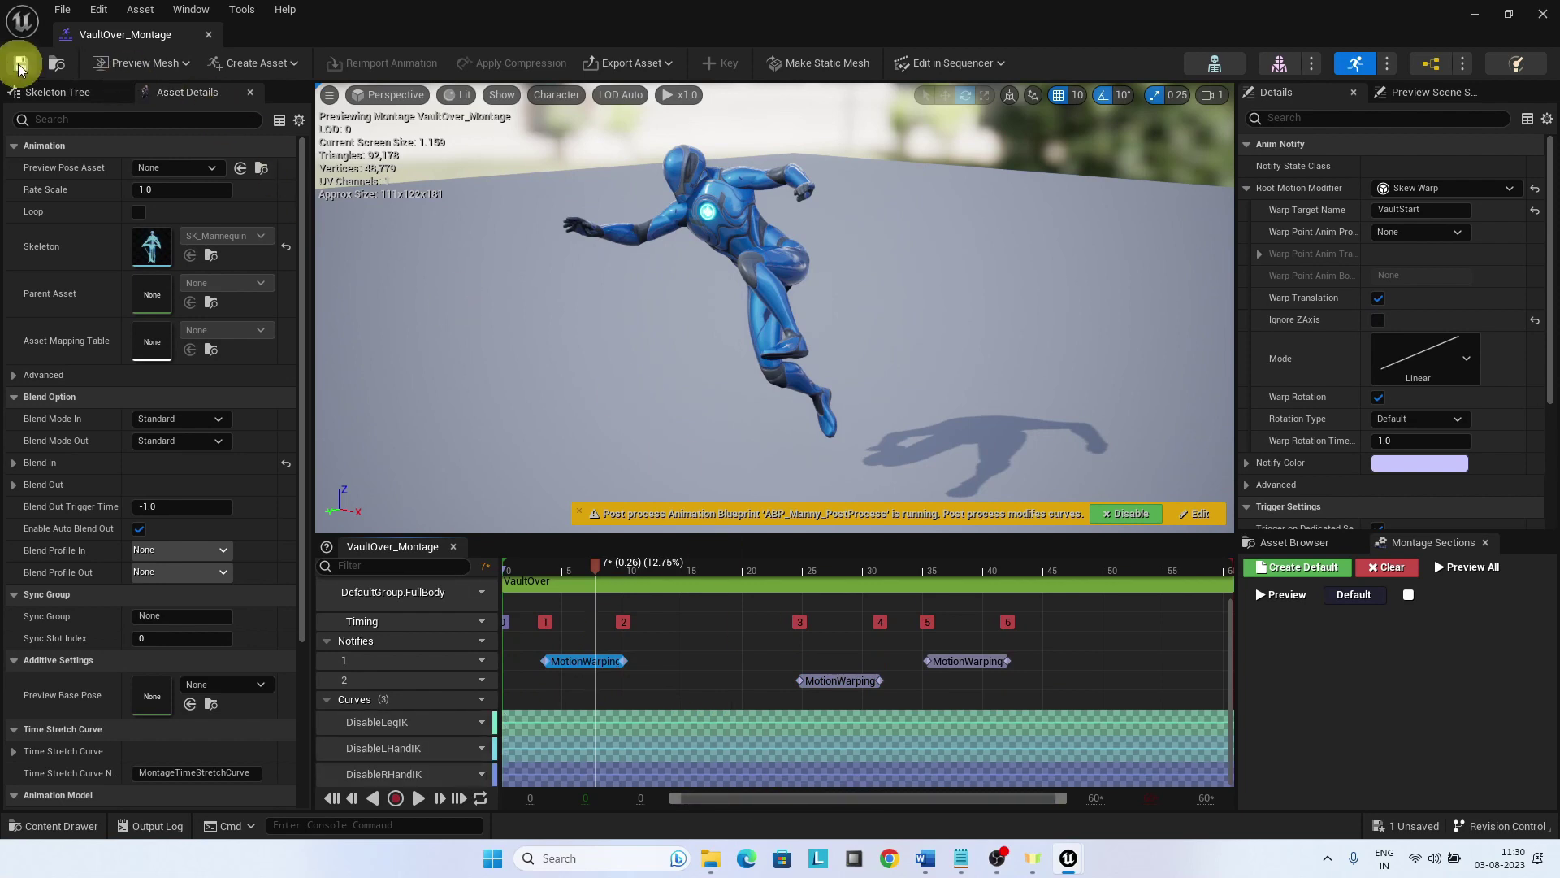
click(209, 35)
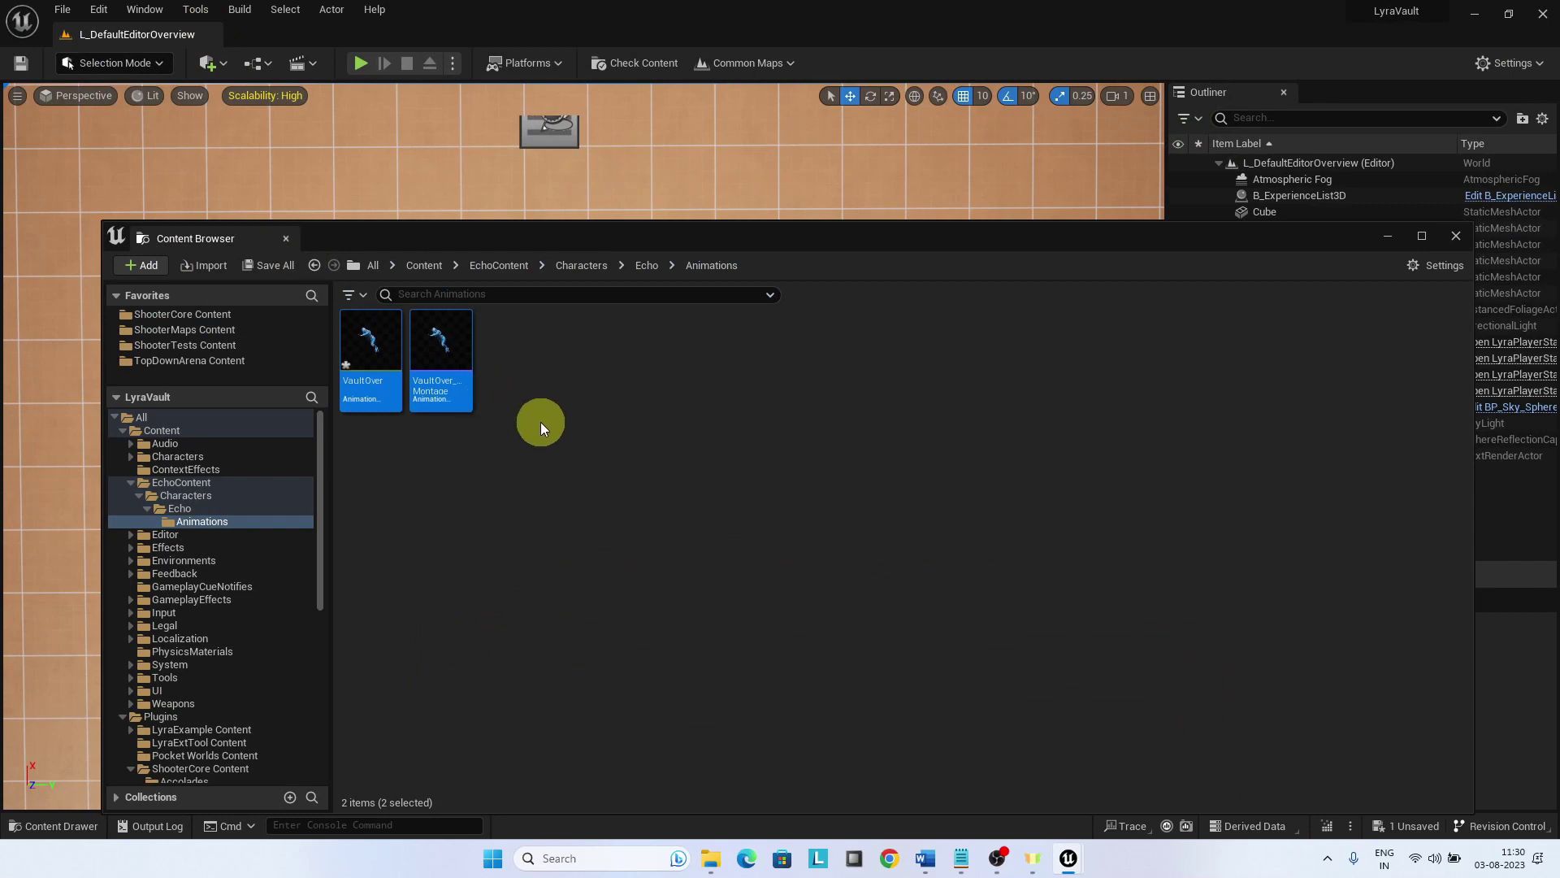
Reopen VaultOver_Montage to inspect the vault animation preview from another angle, and close it again.
double_click(449, 333)
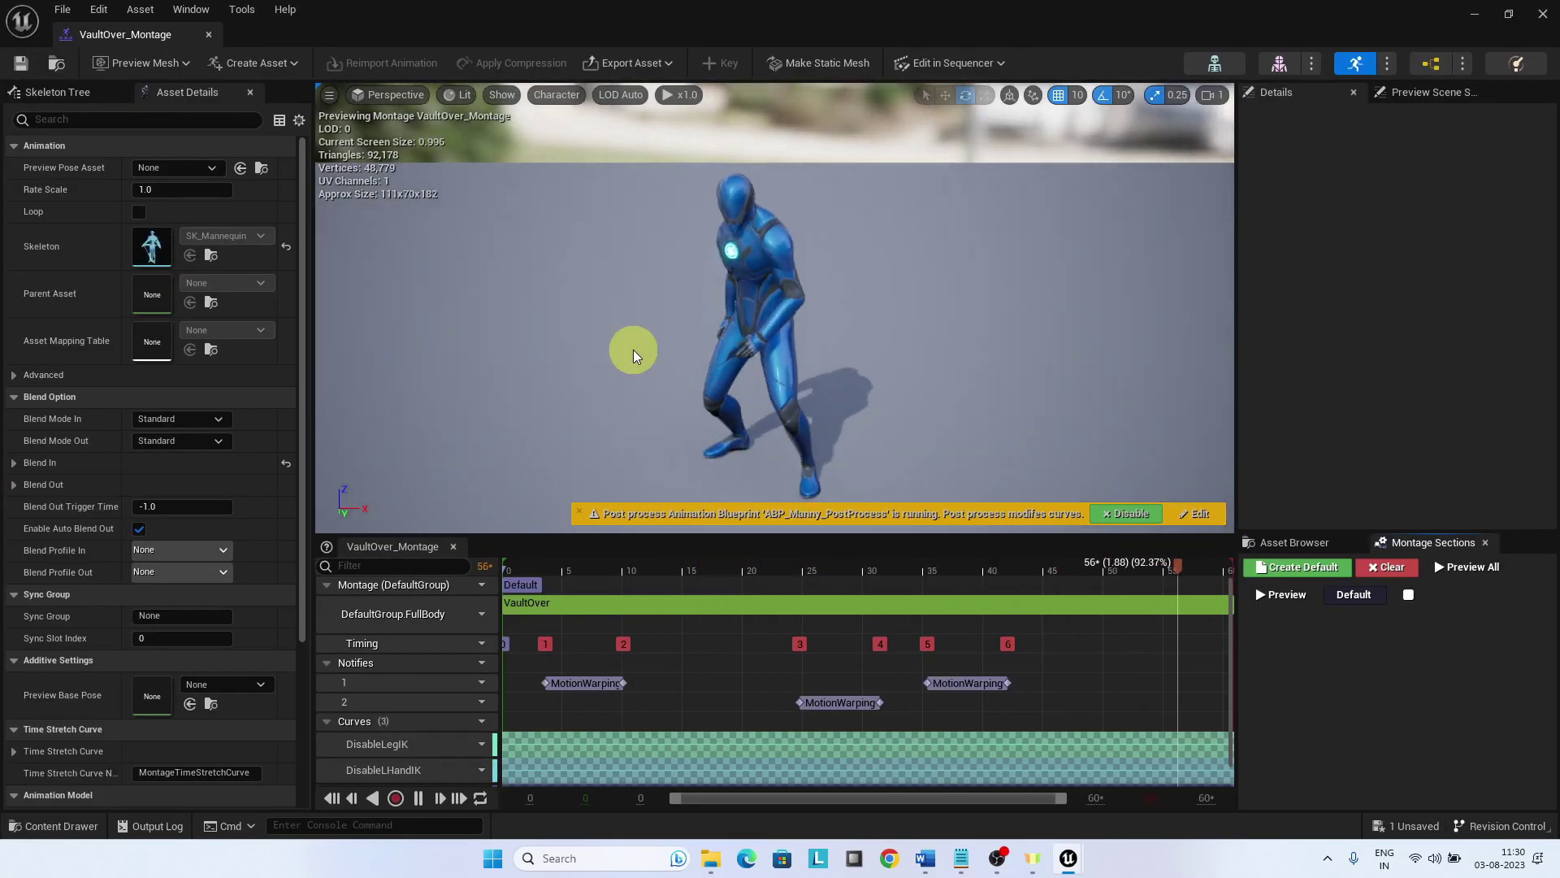
drag(885, 362, 699, 355)
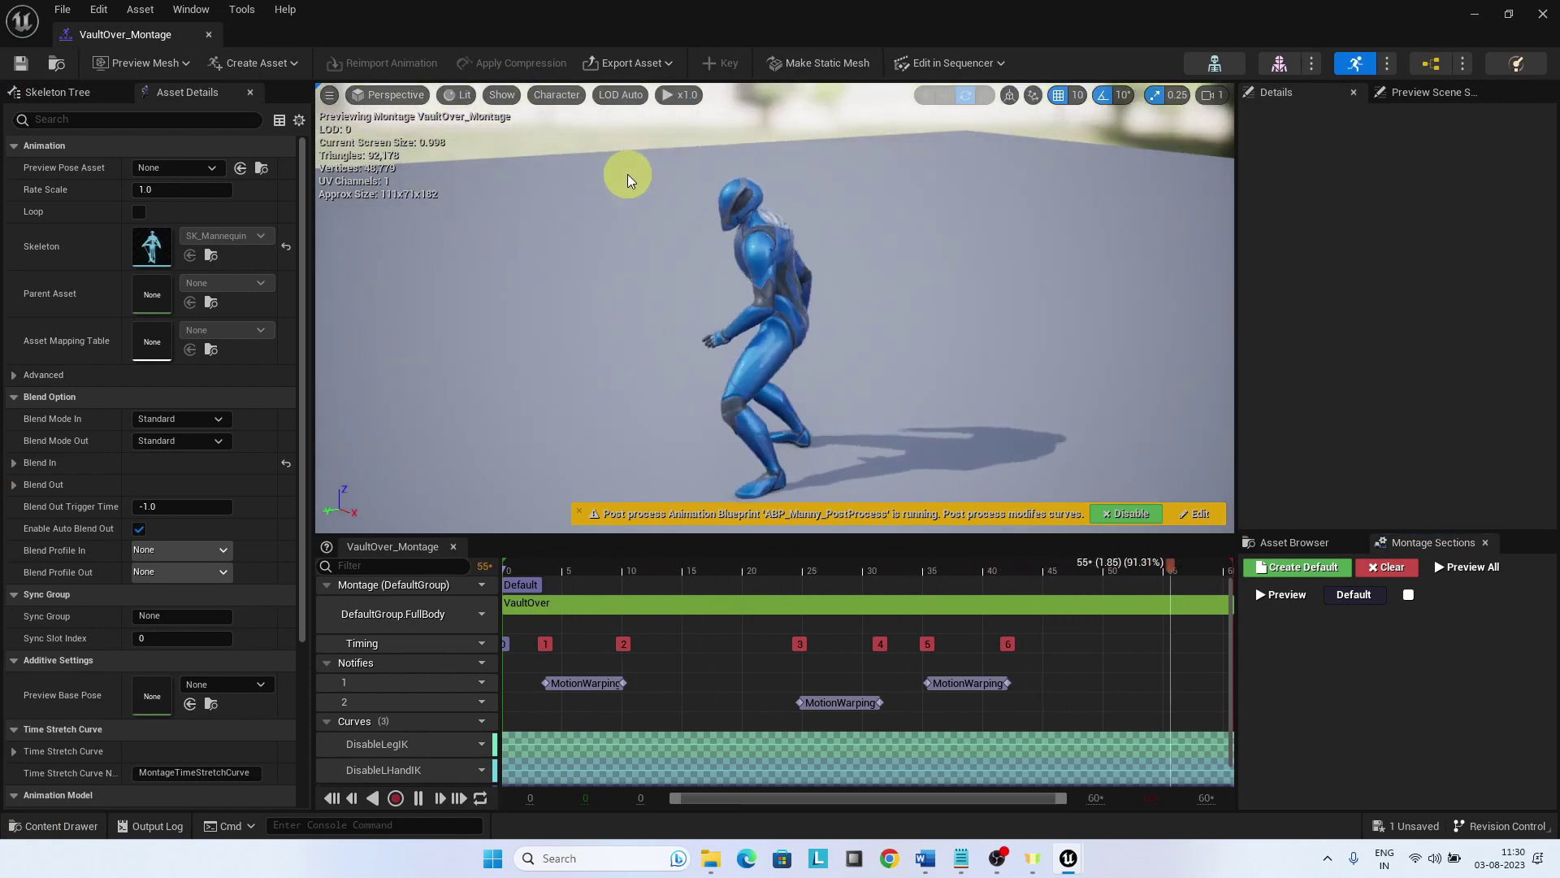
click(209, 34)
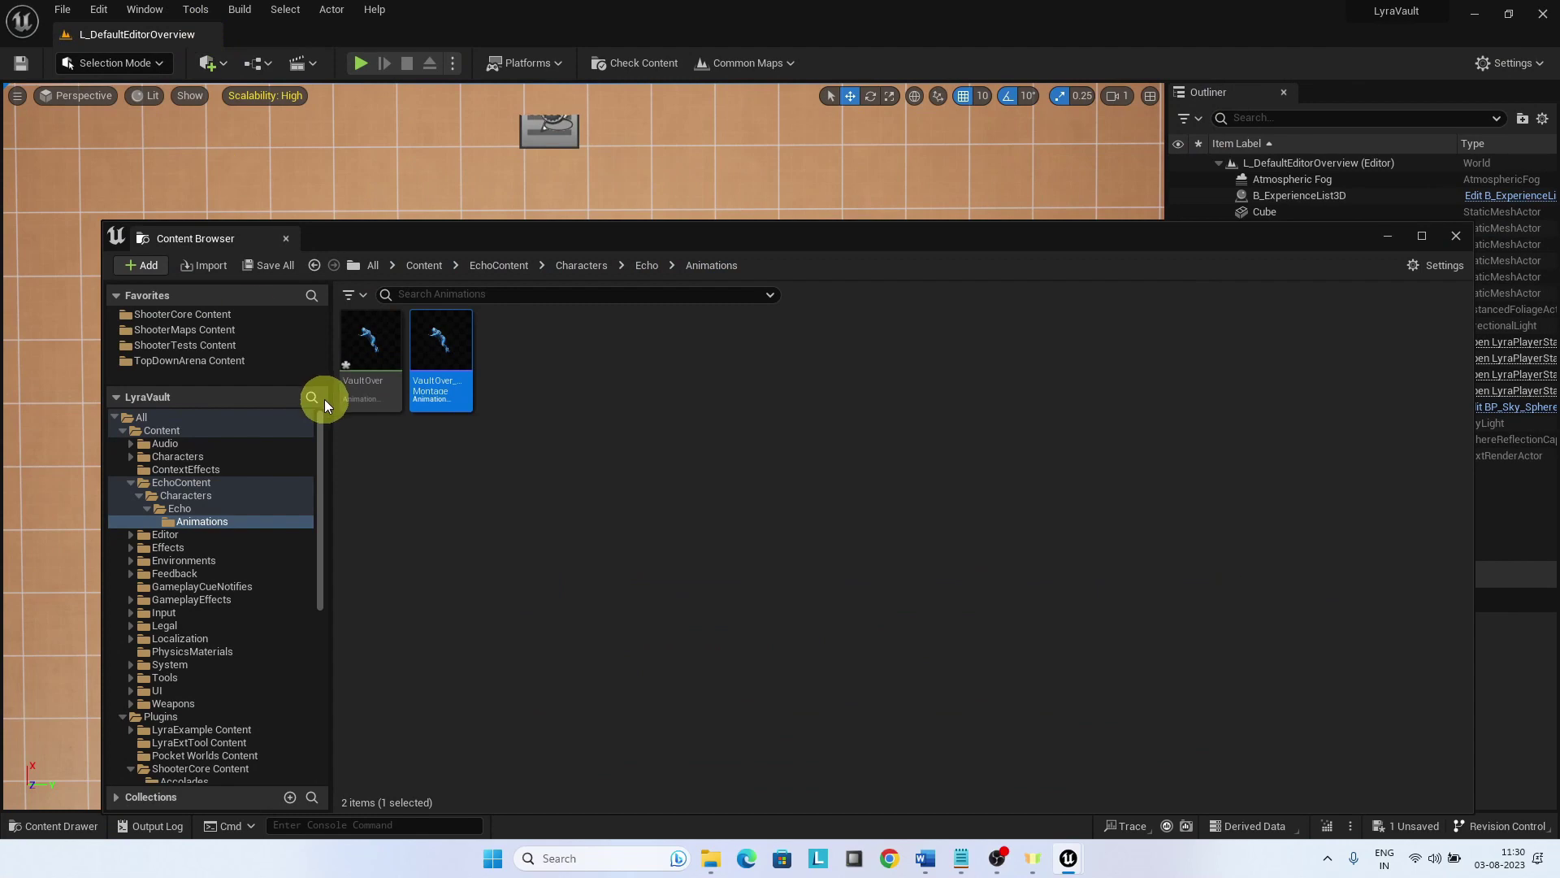
Open the B_Hero_ShooterMannequin blueprint from the Game folder of ShooterCore Content.
scroll(235, 609, down, 4)
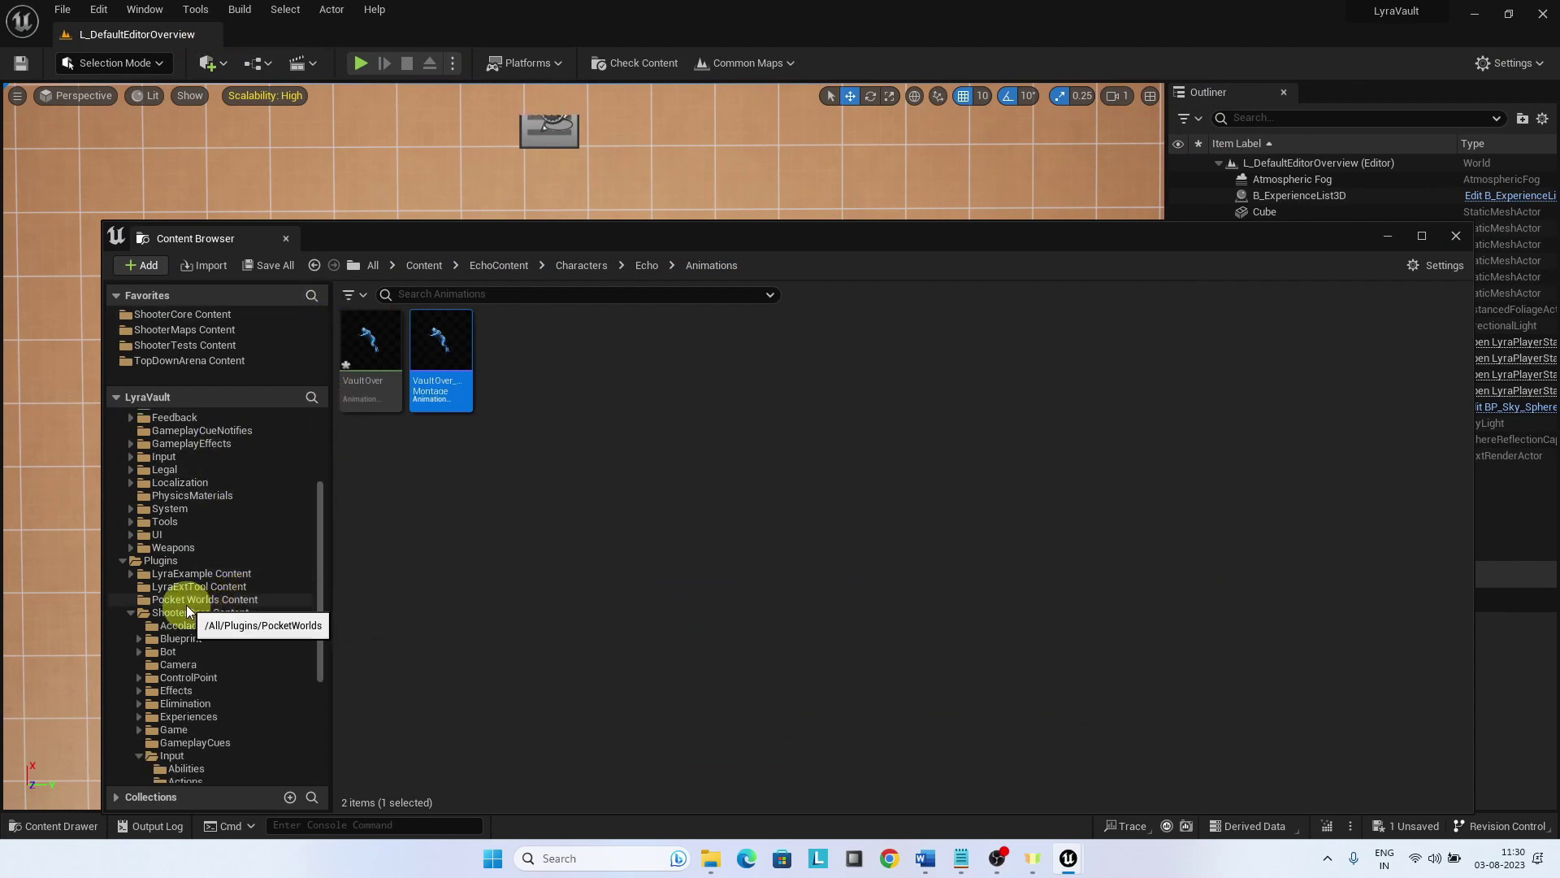
scroll(203, 639, down, 3)
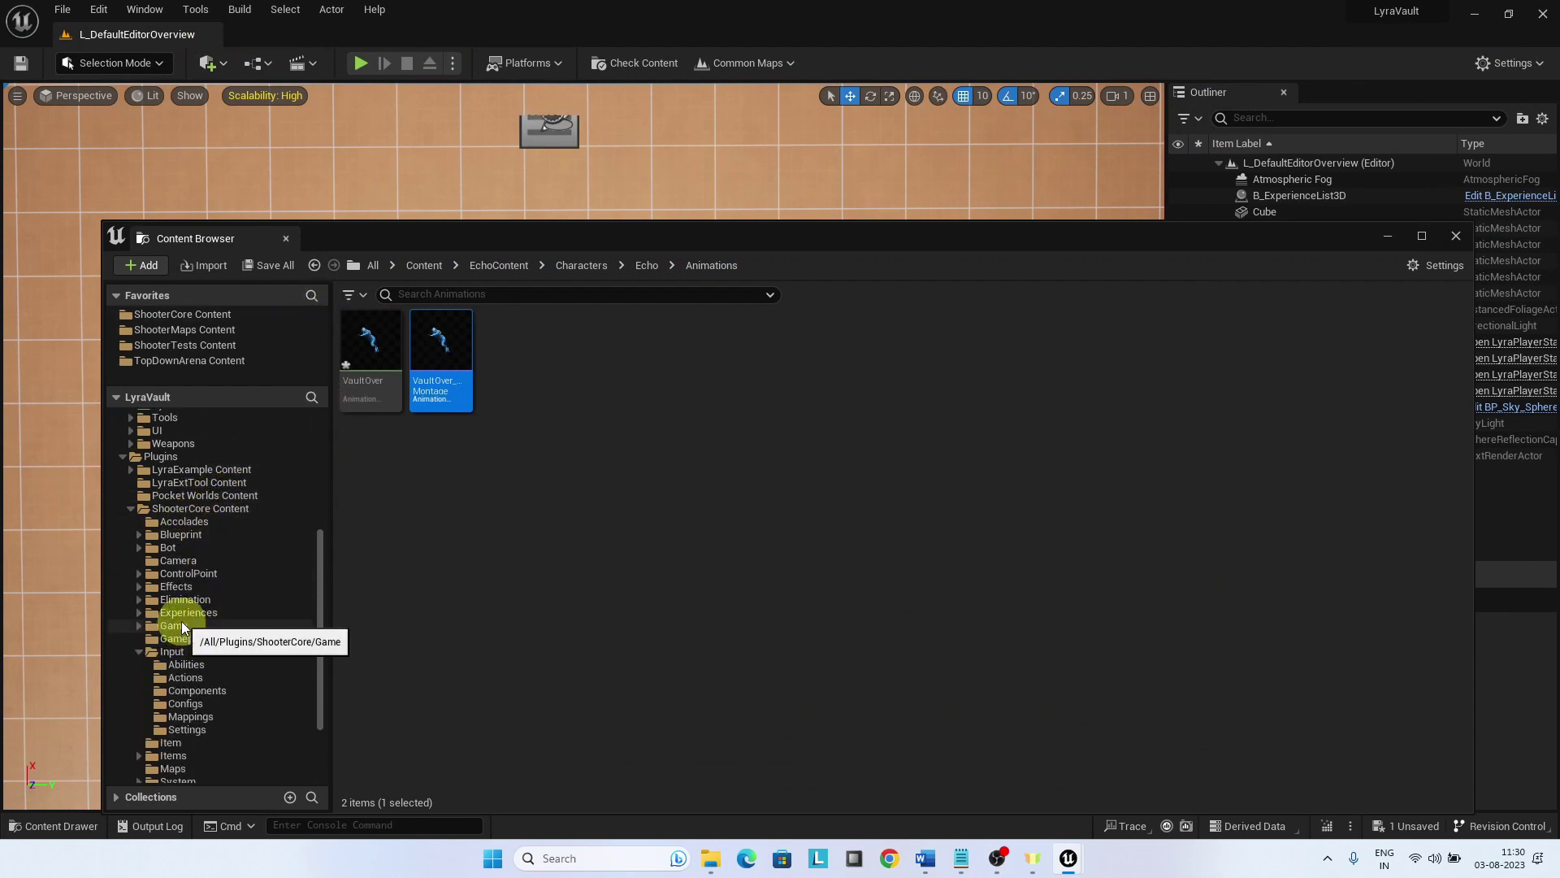
click(182, 620)
click(141, 625)
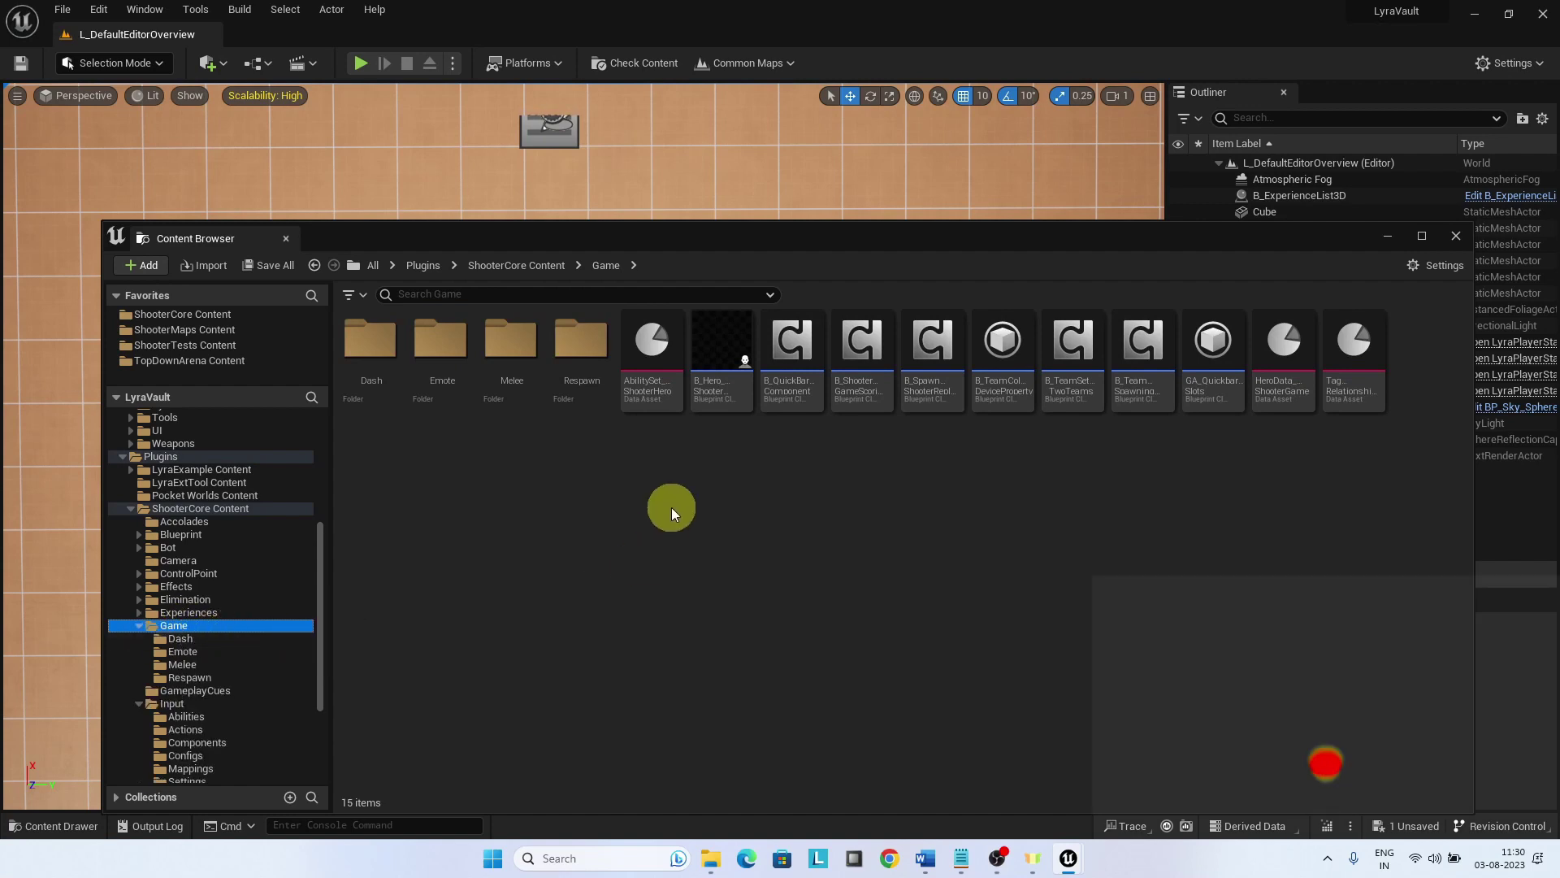
click(730, 347)
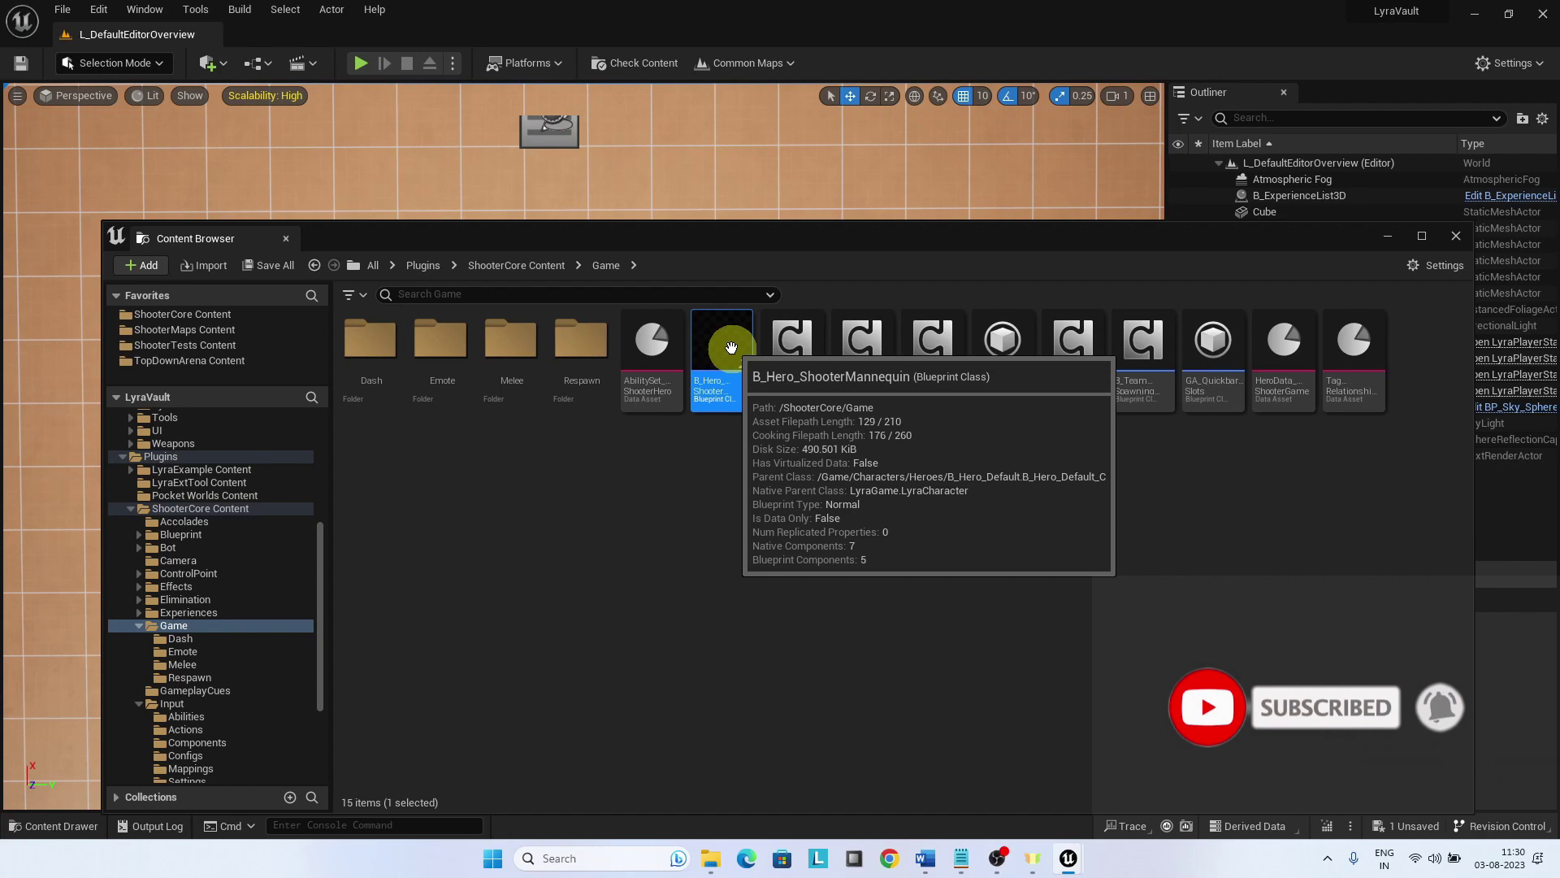
double_click(731, 348)
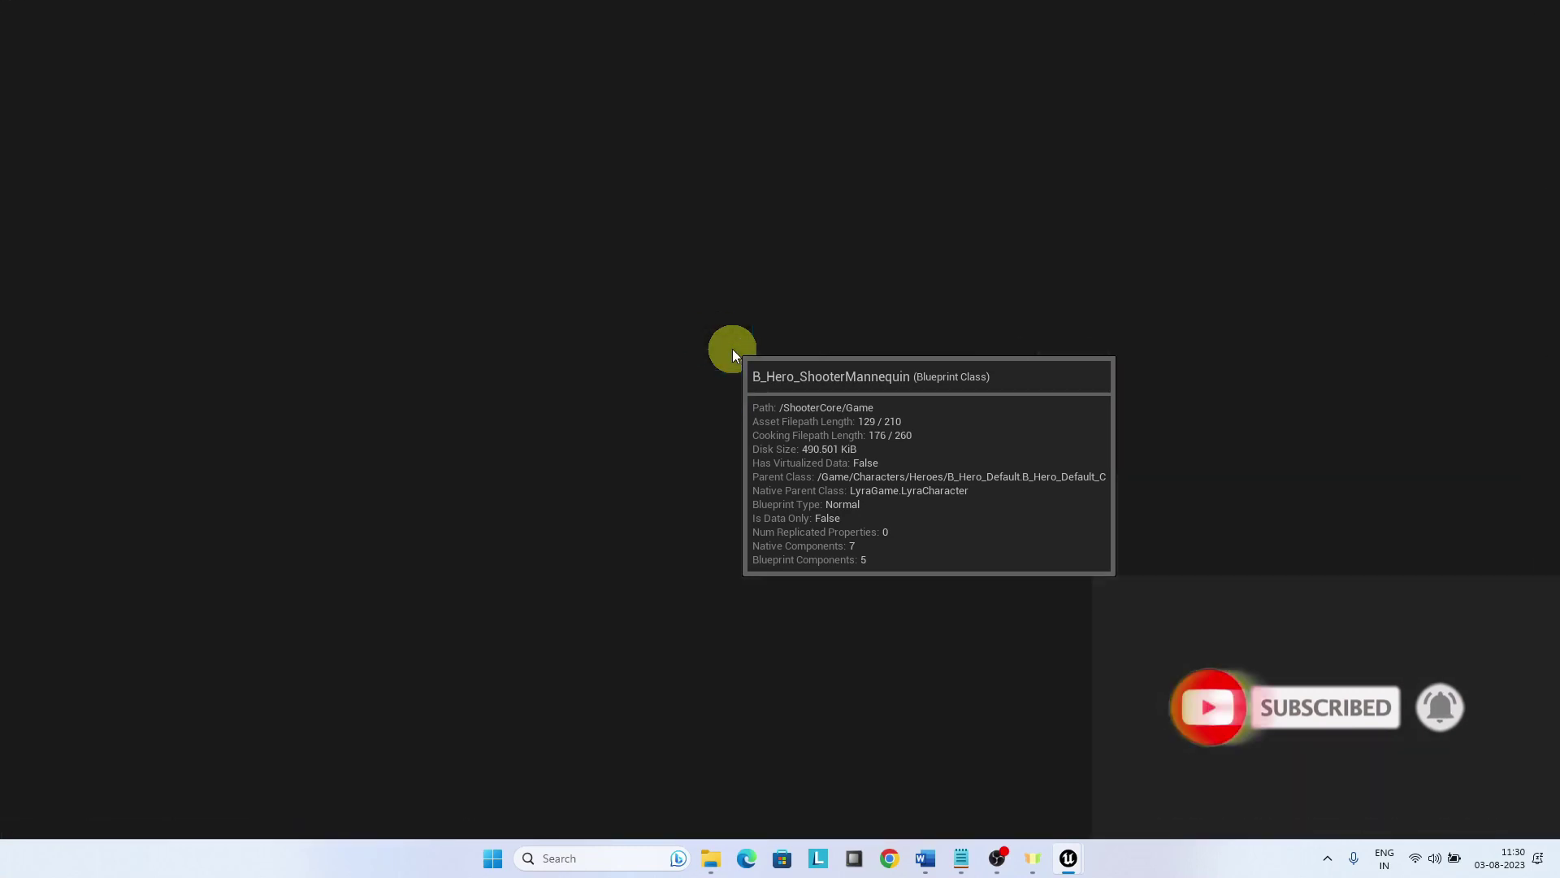